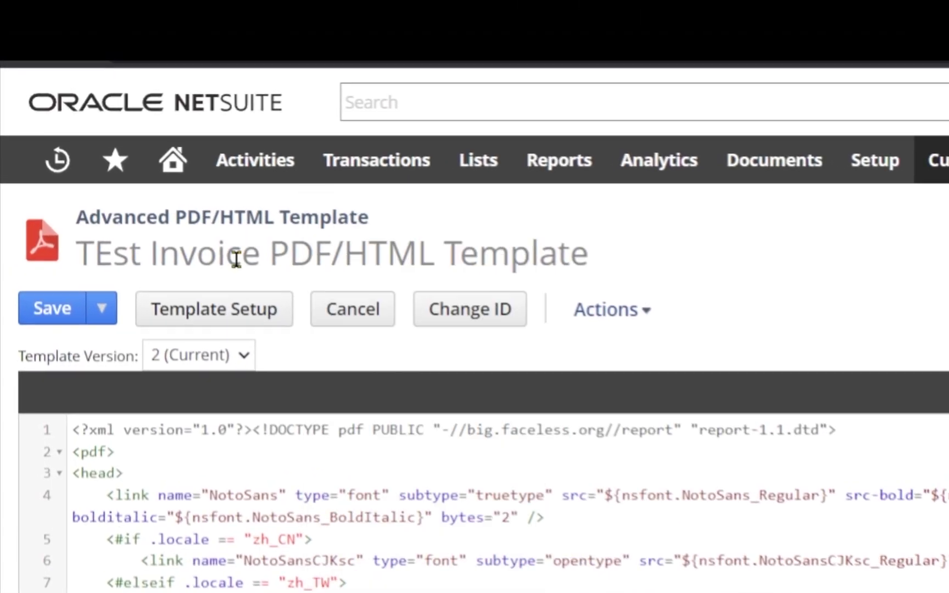
Step: Review the TEst Invoice template source and Save And Edit it as version 3
{"action": "scroll", "coordinate": [211, 294], "scroll_direction": "down", "scroll_amount": 20}
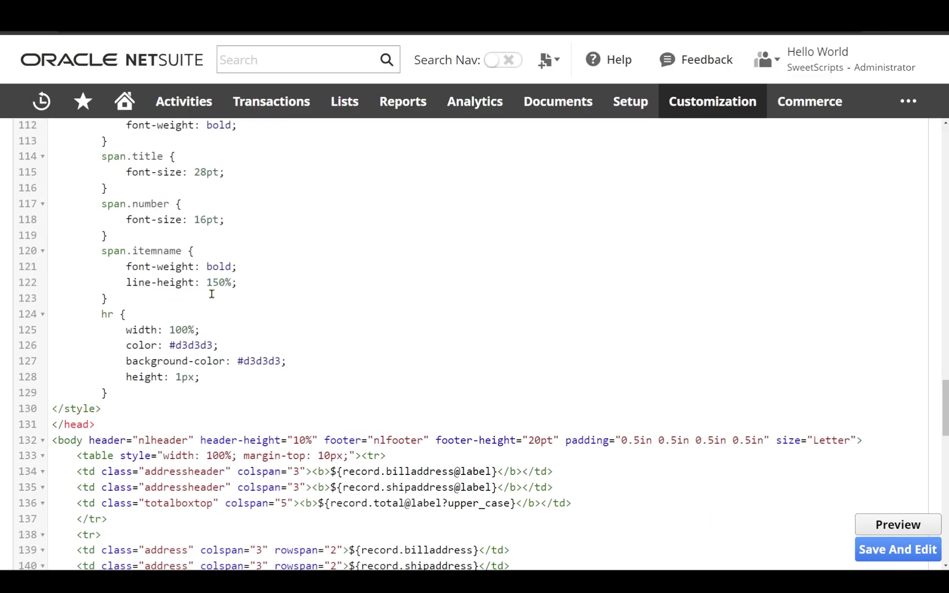
{"action": "scroll", "coordinate": [211, 294], "scroll_direction": "down", "scroll_amount": 10}
{"action": "left_click", "coordinate": [212, 365]}
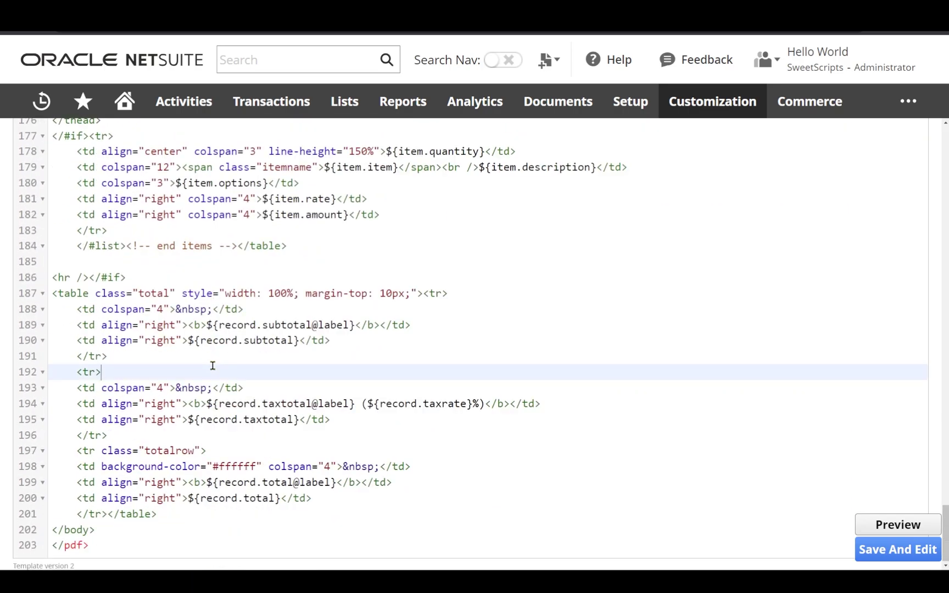
{"action": "scroll", "coordinate": [213, 365], "scroll_direction": "up", "scroll_amount": 20}
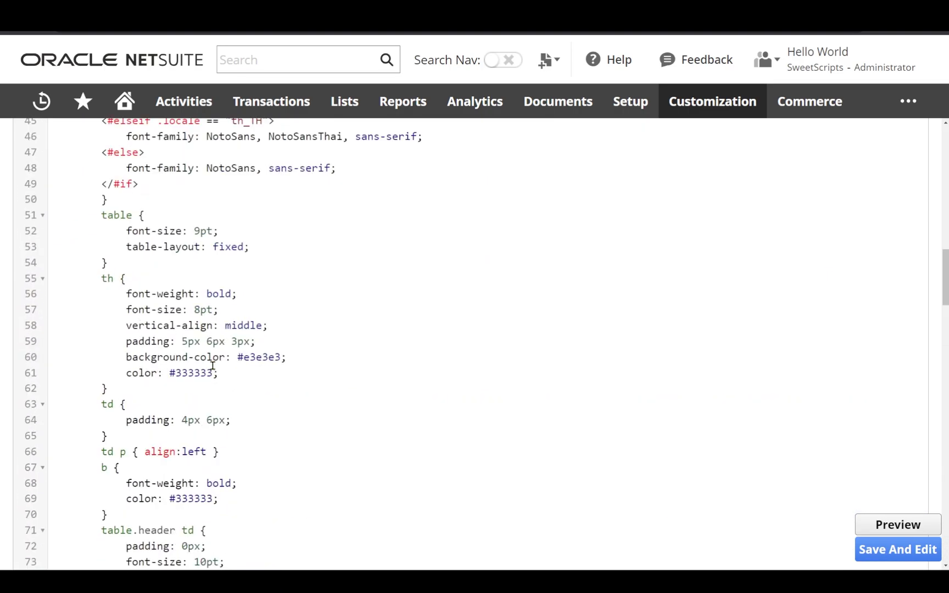
{"action": "scroll", "coordinate": [211, 365], "scroll_direction": "up", "scroll_amount": 8}
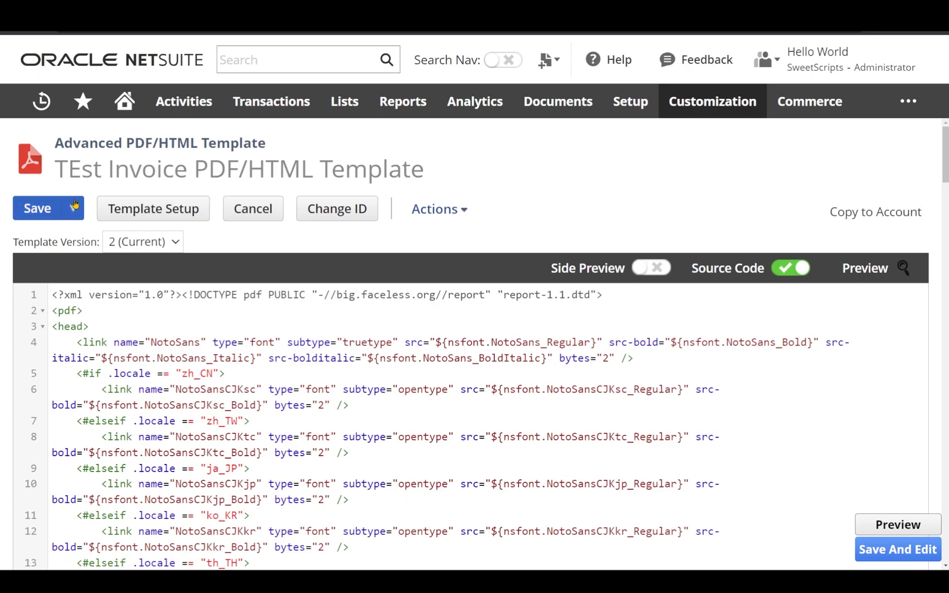
{"action": "mouse_move", "coordinate": [74, 207]}
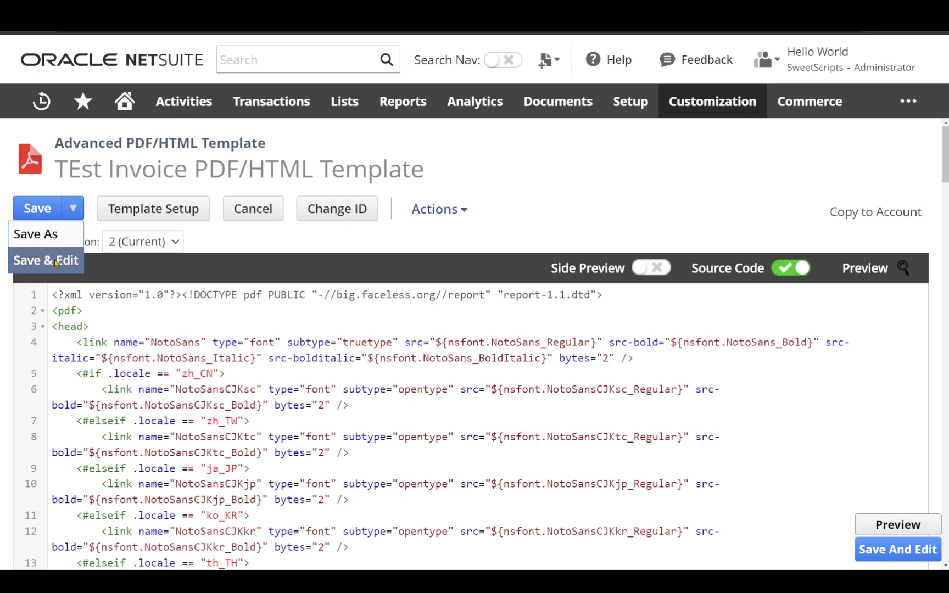
{"action": "scroll", "coordinate": [254, 246], "scroll_direction": "down", "scroll_amount": 10}
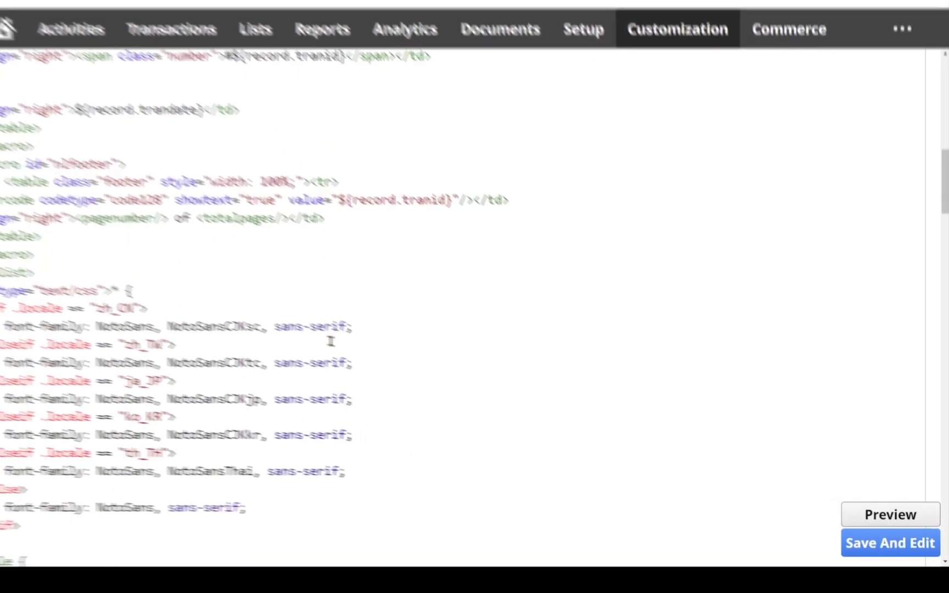
{"action": "left_click", "coordinate": [806, 510]}
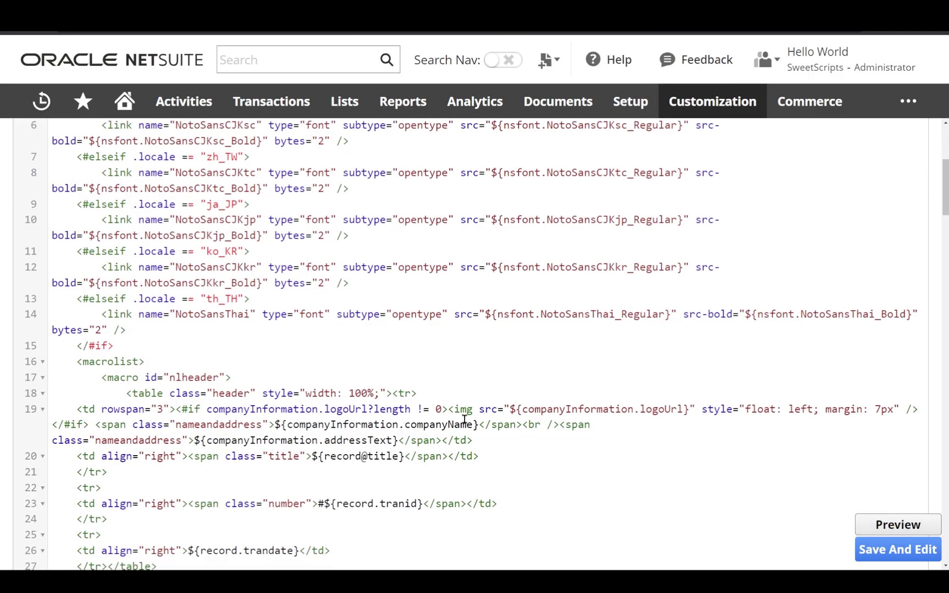
{"action": "scroll", "coordinate": [424, 390], "scroll_direction": "down", "scroll_amount": 8}
{"action": "left_click", "coordinate": [424, 390]}
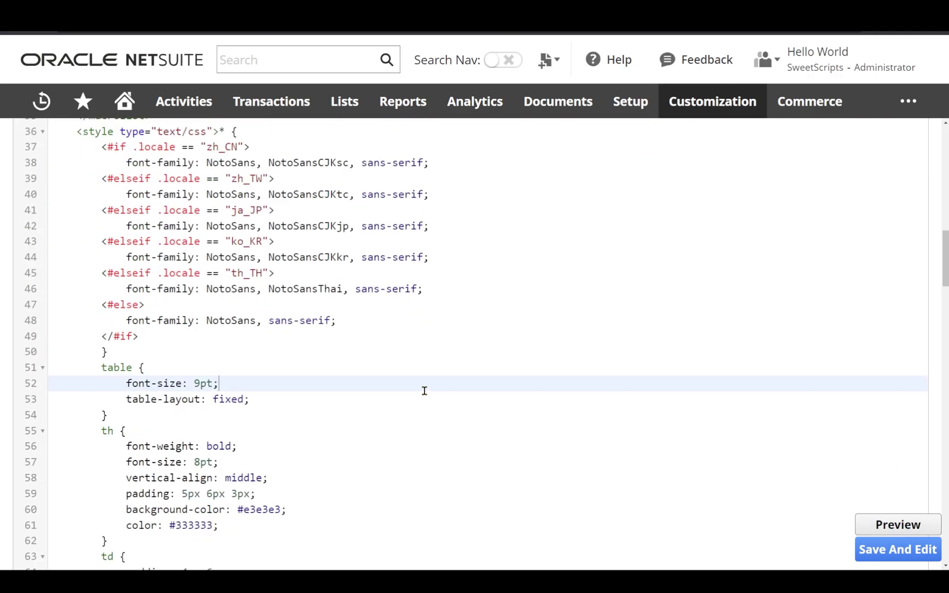
{"action": "left_click", "coordinate": [891, 557]}
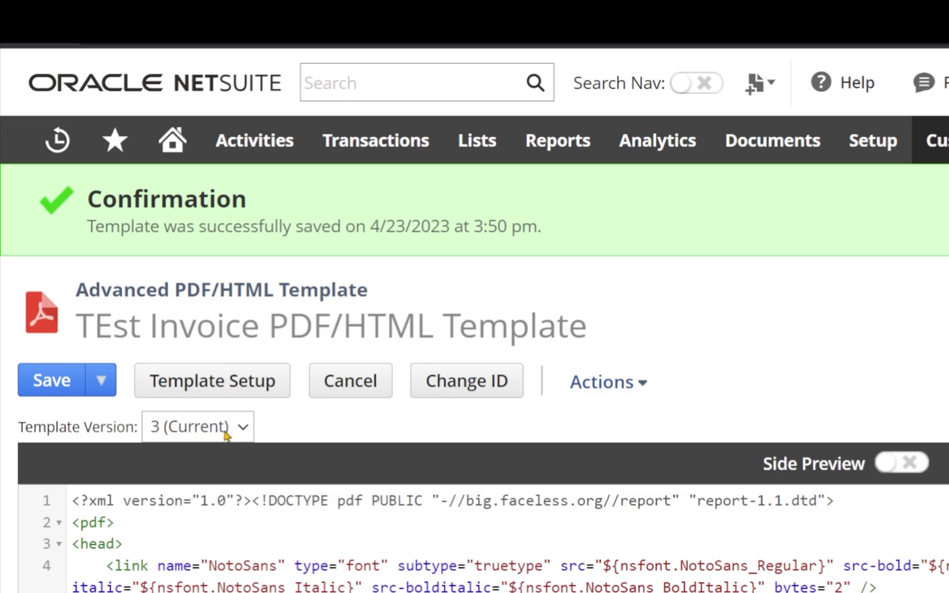
Step: Switch the TEst Invoice template to version 1 from the Template Version list
{"action": "left_click", "coordinate": [230, 434]}
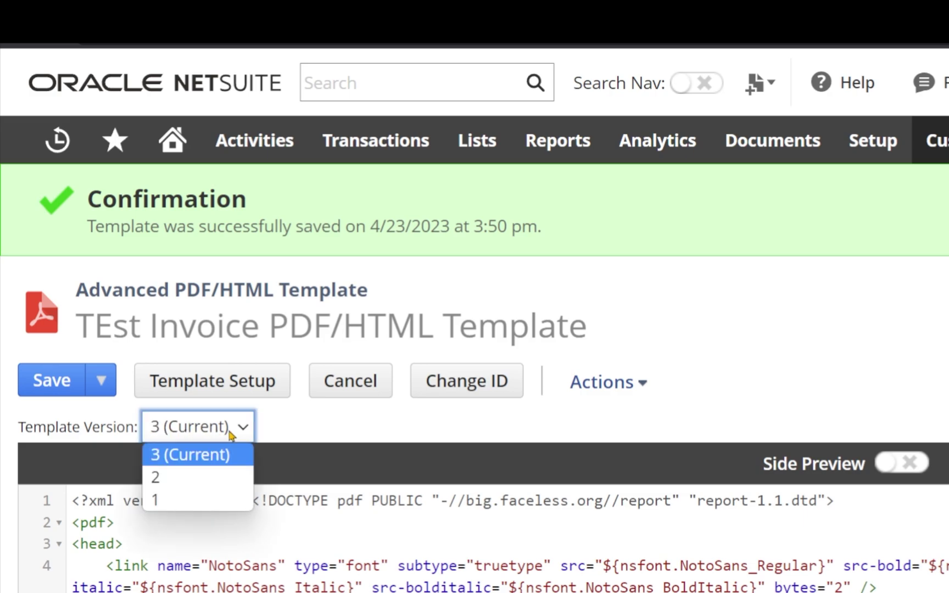
{"action": "left_click", "coordinate": [177, 501]}
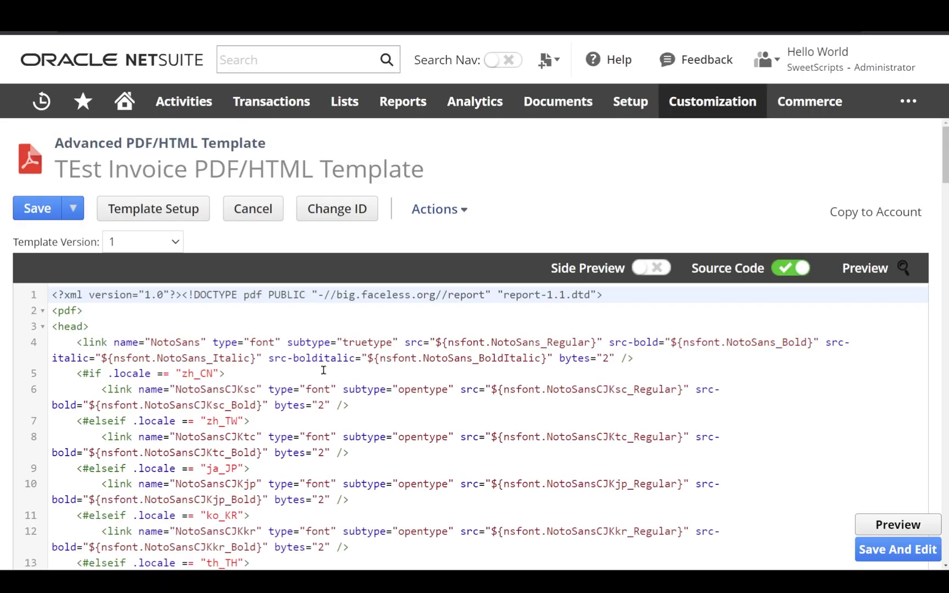
Step: Turn on Side Preview and Live Preview with the browser zoomed out to 125%
{"action": "left_click", "coordinate": [651, 268]}
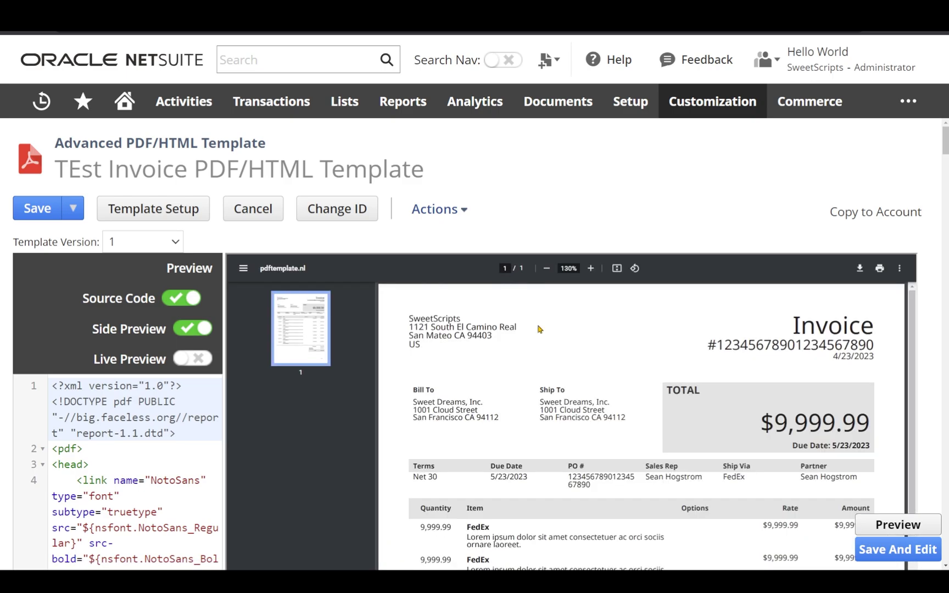
{"action": "key", "text": "ctrl+minus"}
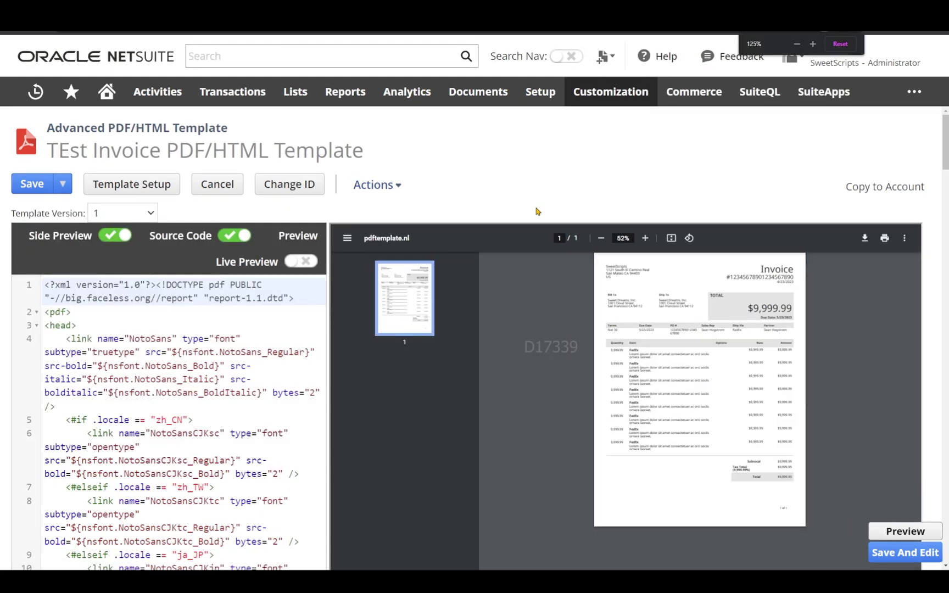
{"action": "key", "text": "ctrl+minus"}
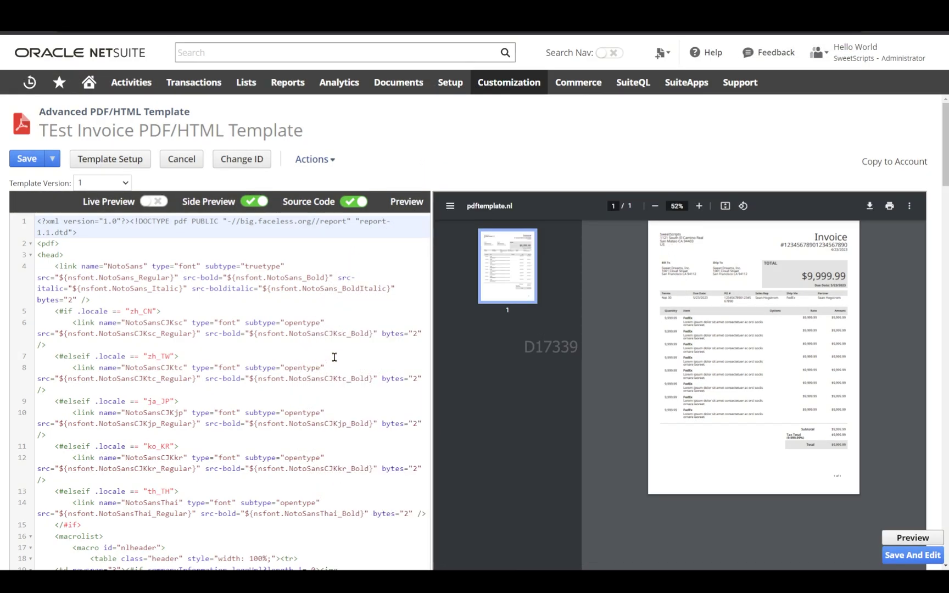
{"action": "left_click", "coordinate": [321, 323]}
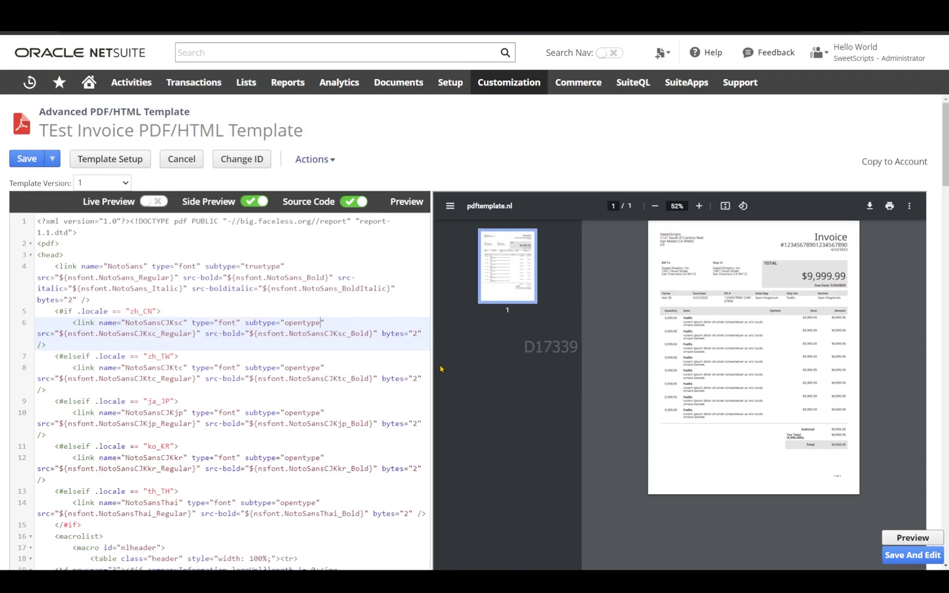
{"action": "left_click", "coordinate": [155, 202]}
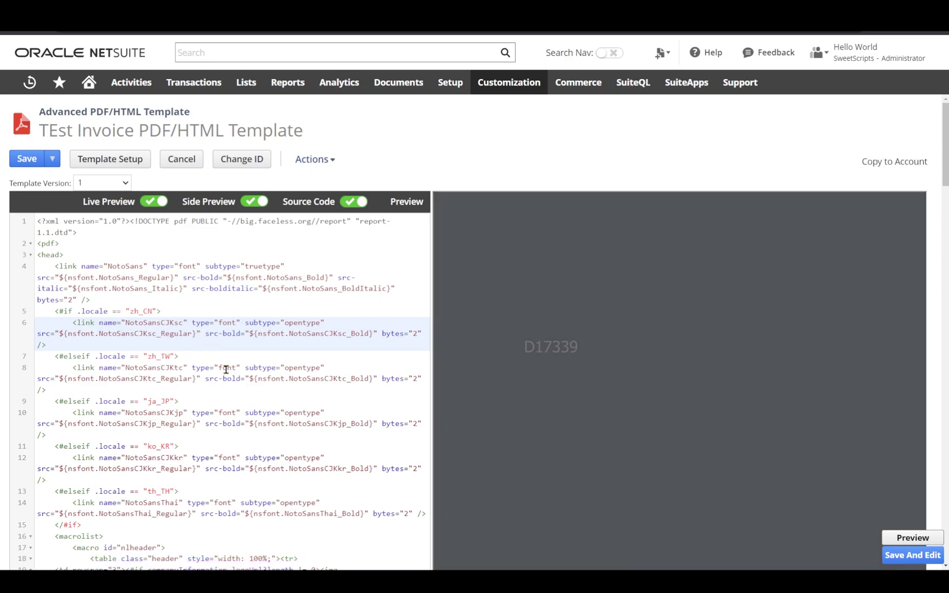
{"action": "scroll", "coordinate": [226, 371], "scroll_direction": "down", "scroll_amount": 15}
{"action": "scroll", "coordinate": [226, 370], "scroll_direction": "down", "scroll_amount": 5}
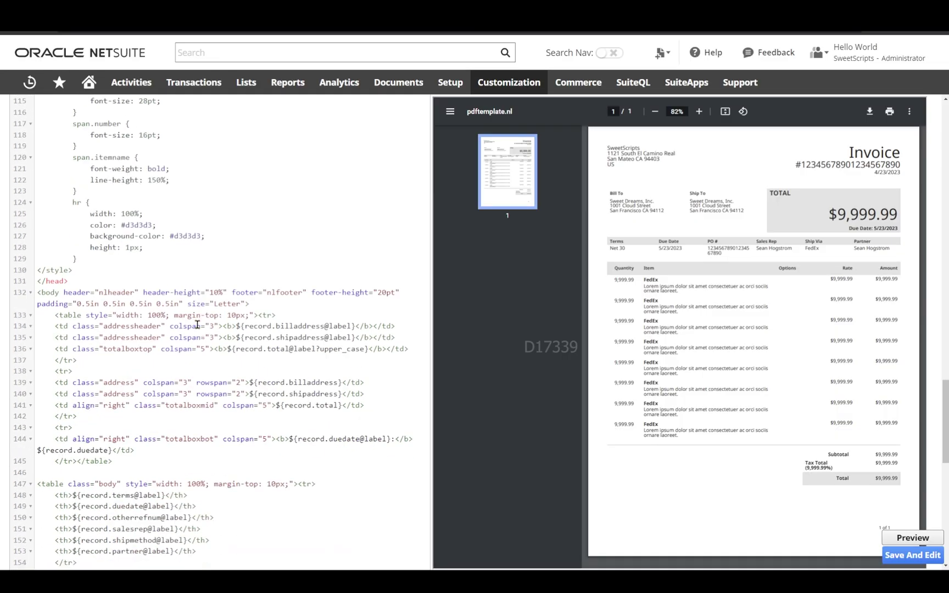
Step: Duplicate the Partner header line and change the copy to a TEST header
{"action": "scroll", "coordinate": [127, 379], "scroll_direction": "down", "scroll_amount": 6}
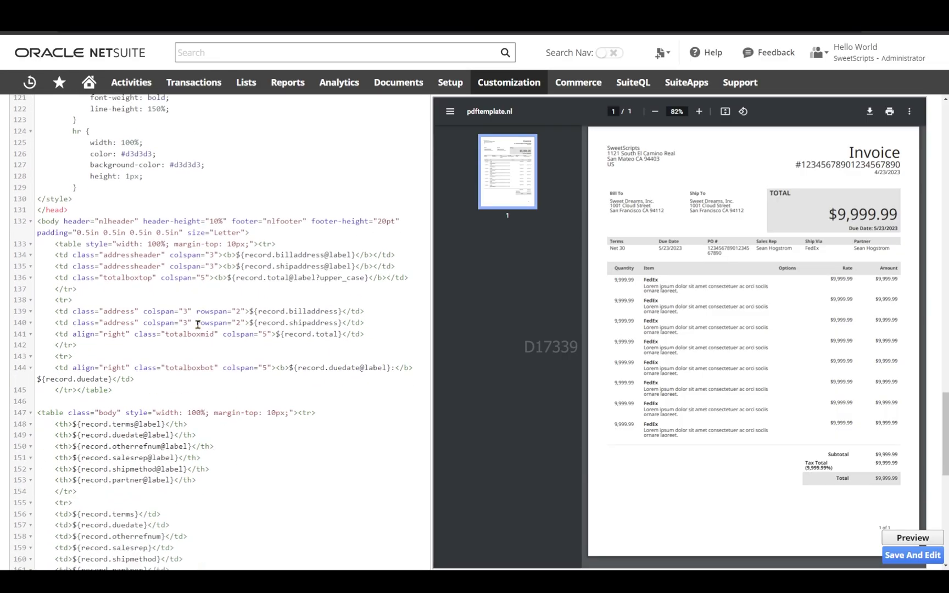
{"action": "left_click_drag", "start_coordinate": [56, 354], "coordinate": [229, 352]}
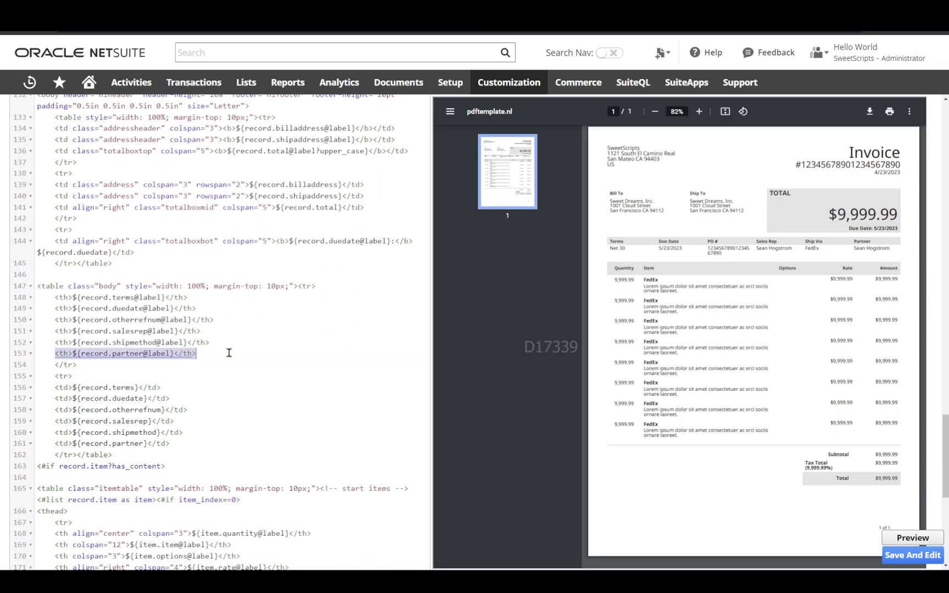
{"action": "key", "text": "ctrl+c"}
{"action": "left_click", "coordinate": [225, 353]}
{"action": "key", "text": "Return"}
{"action": "key", "text": "ctrl+v"}
{"action": "left_click_drag", "start_coordinate": [65, 367], "coordinate": [166, 367]}
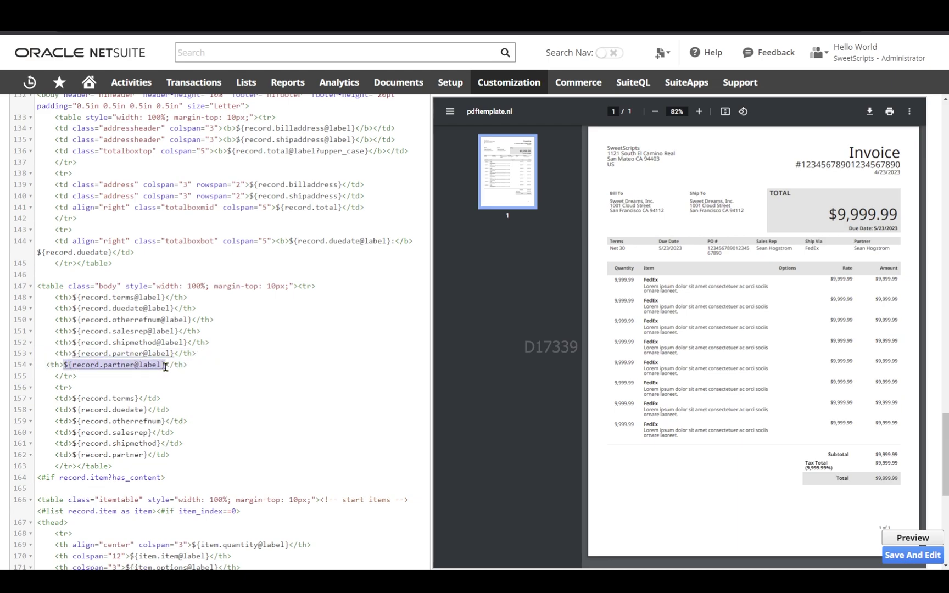
{"action": "type", "text": "TEST"}
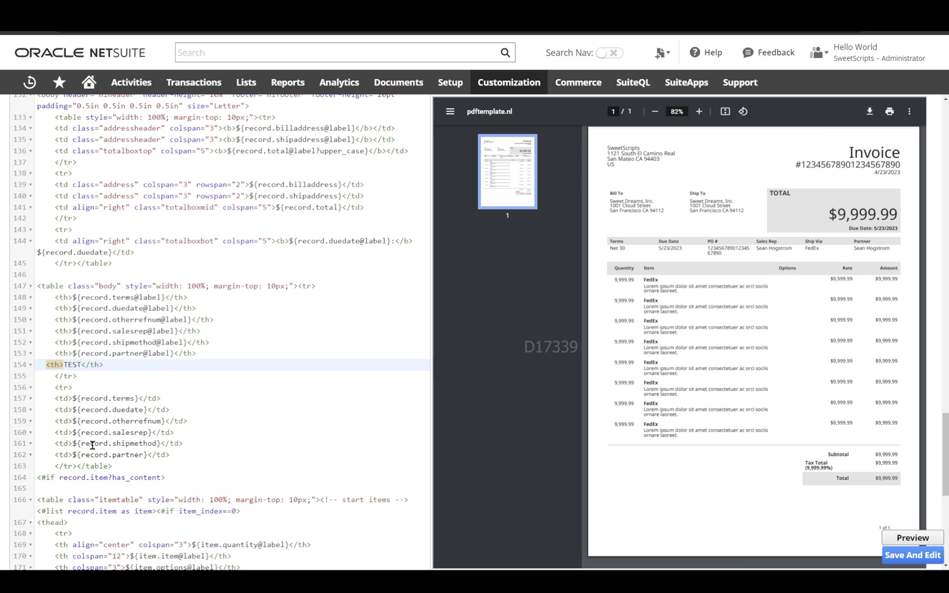
Step: Duplicate the partner value cell and replace its field reference with 'try'
{"action": "left_click_drag", "start_coordinate": [55, 458], "coordinate": [185, 454]}
{"action": "left_click", "coordinate": [187, 455]}
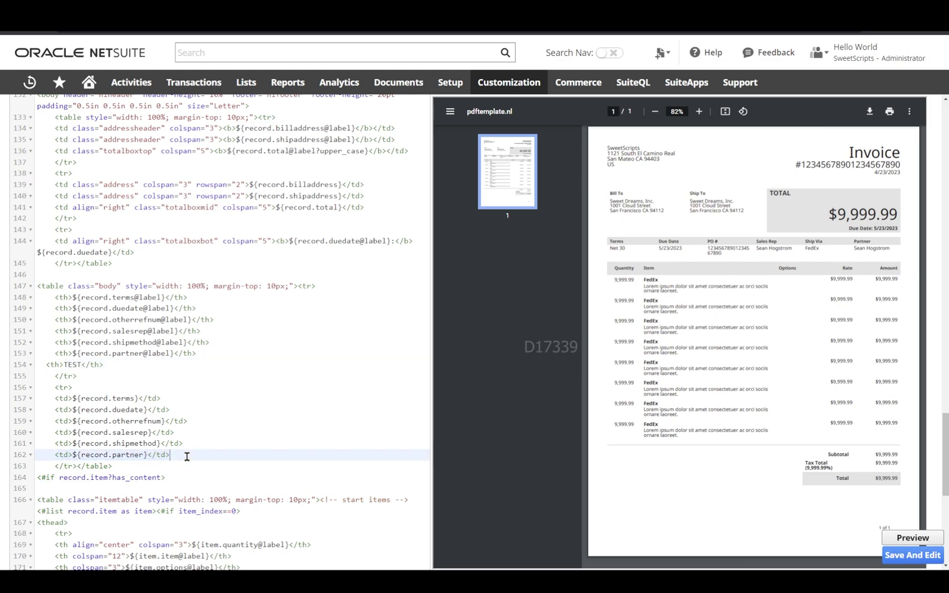
{"action": "key", "text": "Return"}
{"action": "key", "text": "ctrl+v"}
{"action": "left_click_drag", "start_coordinate": [81, 466], "coordinate": [157, 467]}
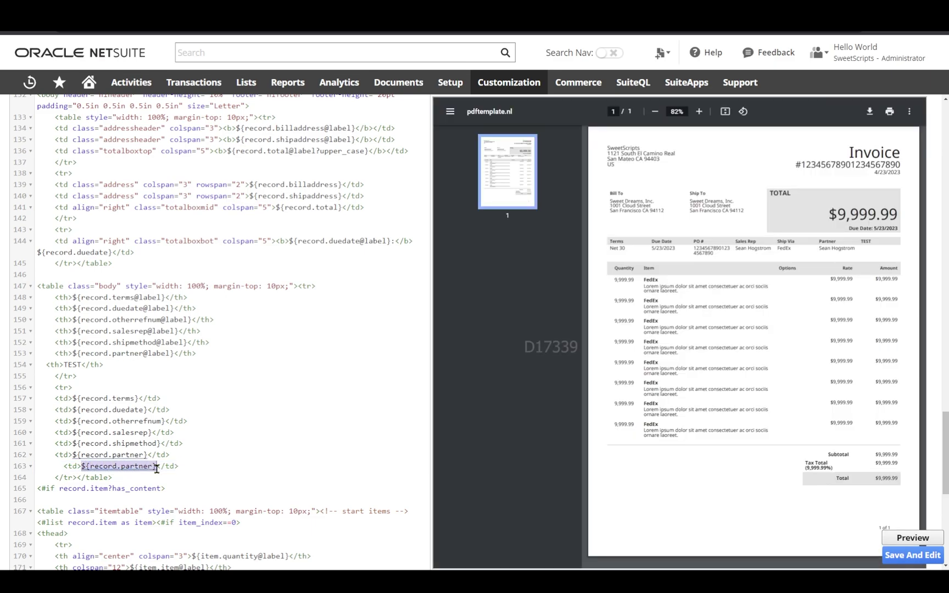
{"action": "key", "text": "BackSpace"}
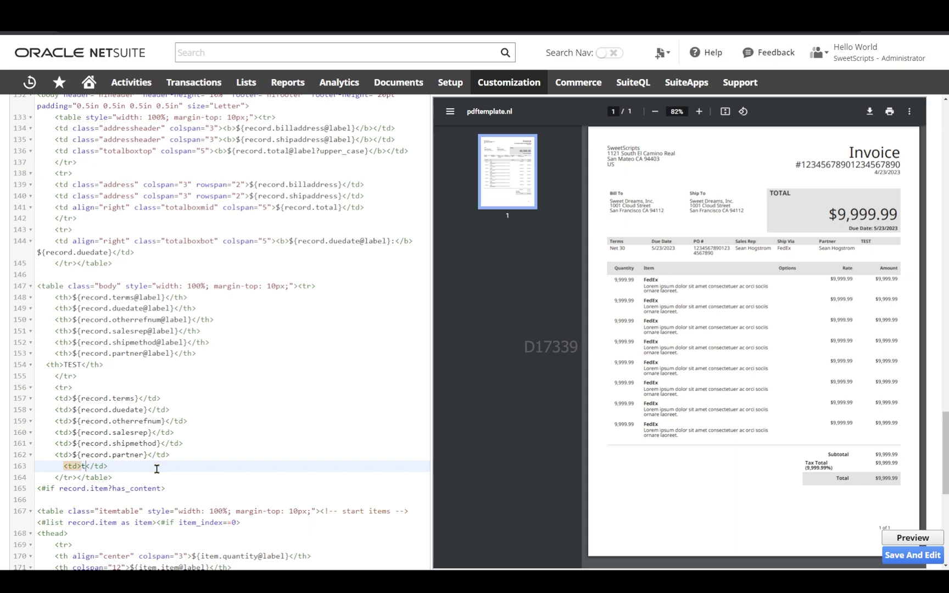
{"action": "type", "text": "try"}
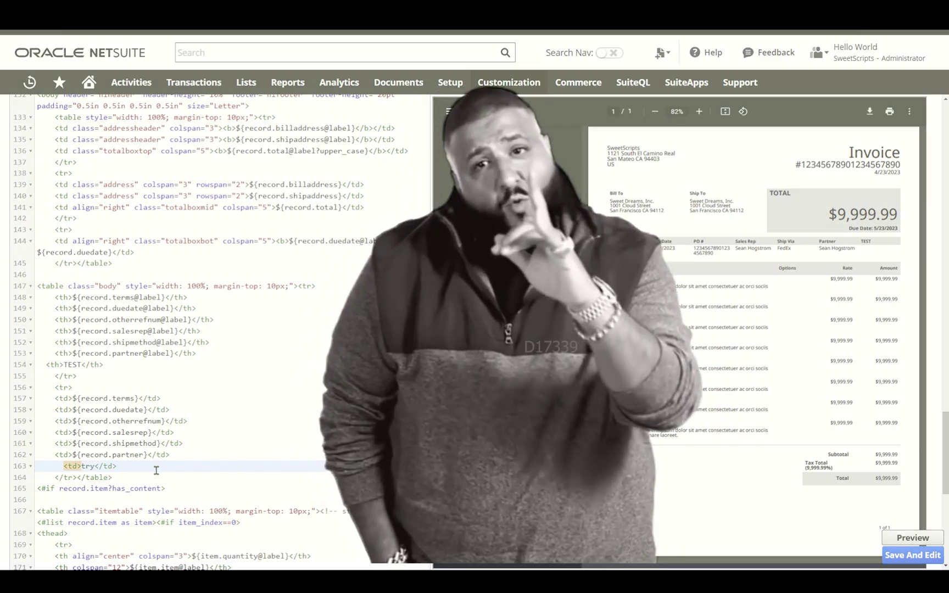
{"action": "left_click", "coordinate": [185, 450]}
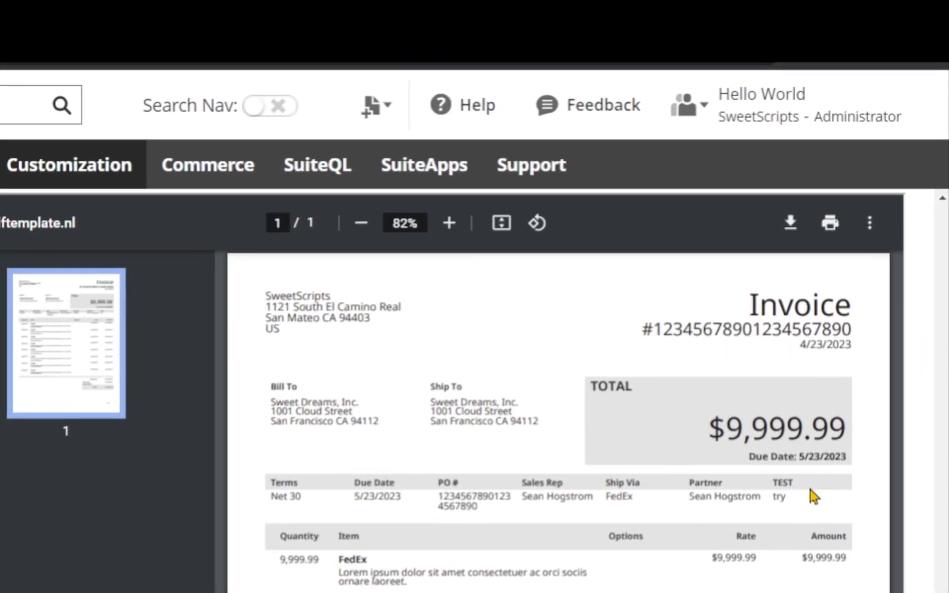
Step: Check that the invoice preview shows the new TEST column containing 'try'
{"action": "left_click_drag", "start_coordinate": [788, 494], "coordinate": [768, 499]}
{"action": "scroll", "coordinate": [771, 556], "scroll_direction": "up", "scroll_amount": 6, "text": "ctrl"}
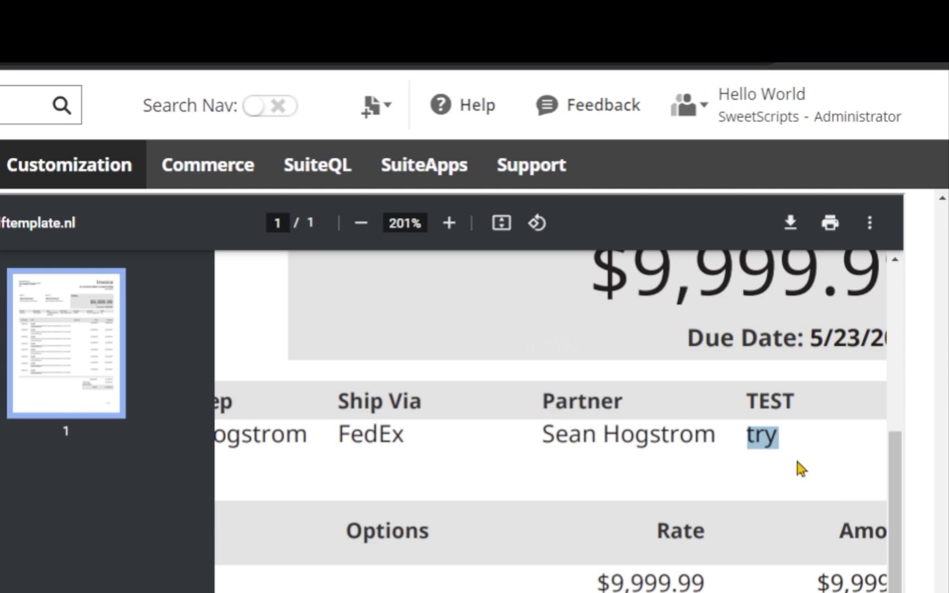
{"action": "left_click_drag", "start_coordinate": [798, 402], "coordinate": [750, 398]}
{"action": "left_click_drag", "start_coordinate": [790, 435], "coordinate": [764, 439]}
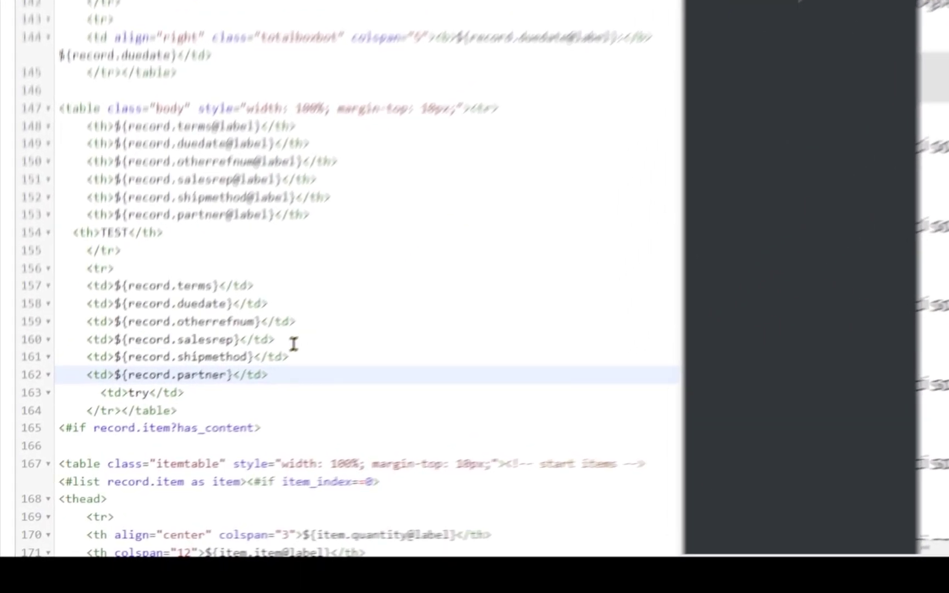
{"action": "left_click", "coordinate": [244, 313]}
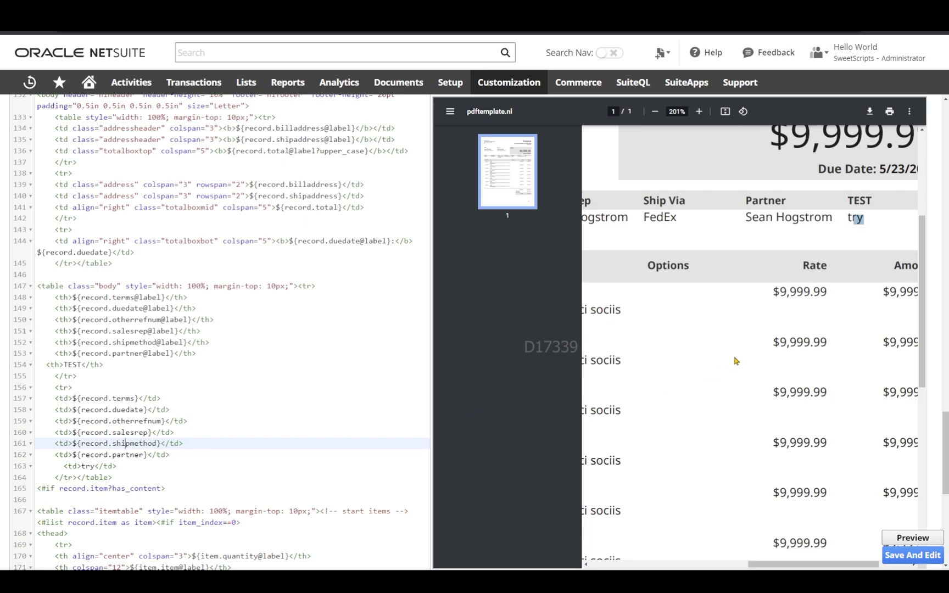
Step: Preview the Orders with Discount > 30% results, collapsing and re-expanding the preview panel
{"action": "scroll", "coordinate": [736, 361], "scroll_direction": "down", "scroll_amount": 3}
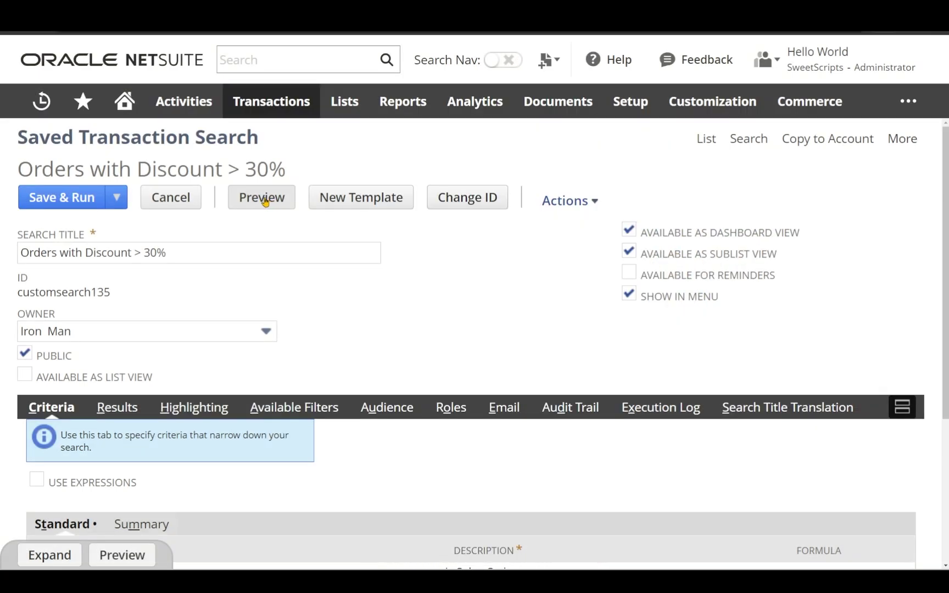
{"action": "scroll", "coordinate": [244, 328], "scroll_direction": "down", "scroll_amount": 1}
{"action": "scroll", "coordinate": [271, 304], "scroll_direction": "up", "scroll_amount": 1}
{"action": "scroll", "coordinate": [273, 286], "scroll_direction": "down", "scroll_amount": 4}
{"action": "scroll", "coordinate": [271, 283], "scroll_direction": "up", "scroll_amount": 4}
{"action": "scroll", "coordinate": [271, 284], "scroll_direction": "down", "scroll_amount": 1}
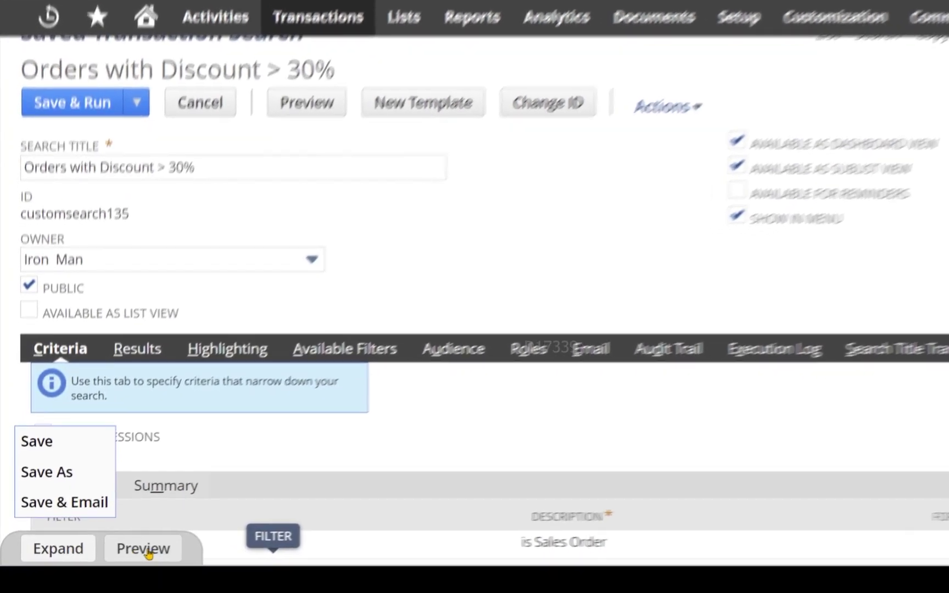
{"action": "left_click", "coordinate": [142, 549]}
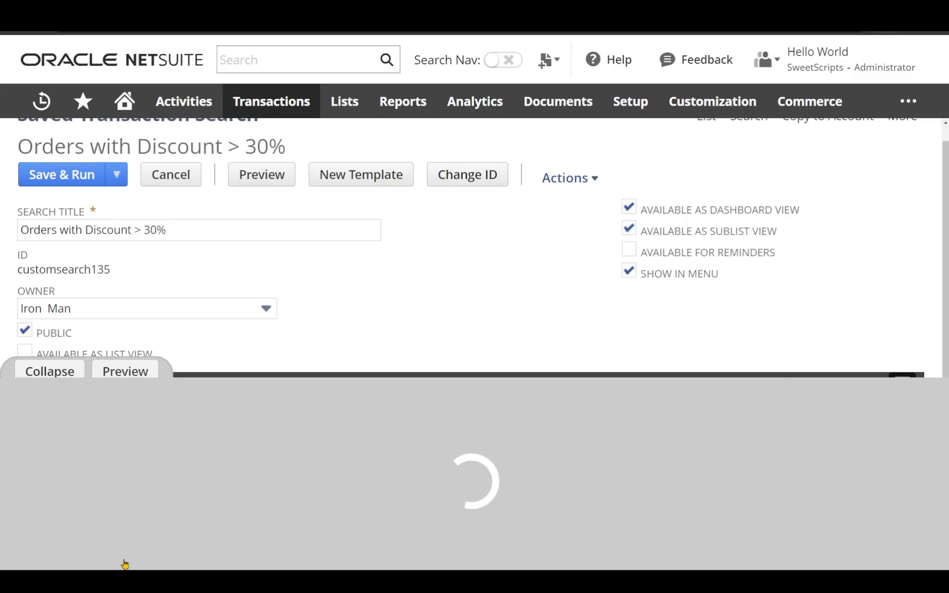
{"action": "key", "text": "Return"}
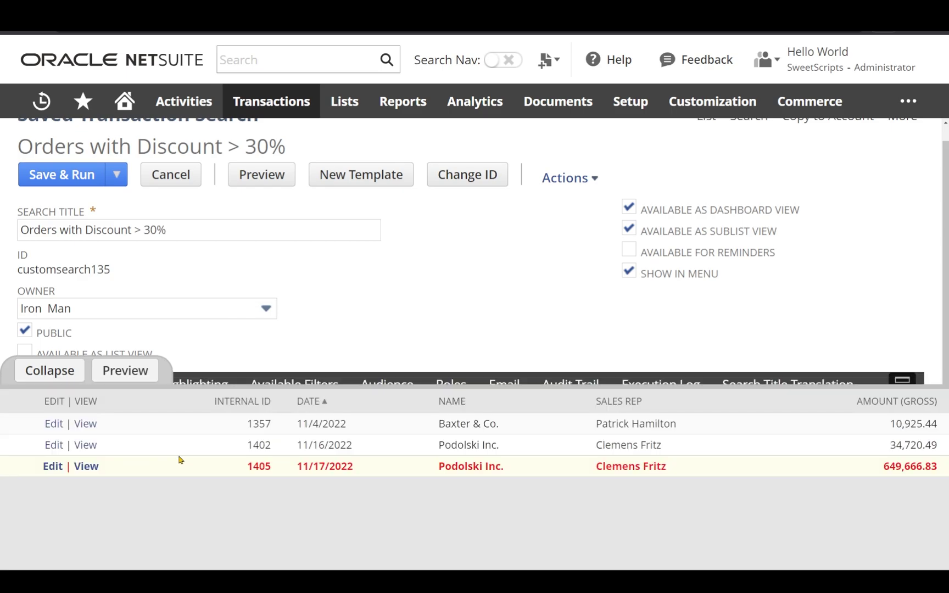
{"action": "left_click", "coordinate": [50, 370]}
{"action": "scroll", "coordinate": [123, 447], "scroll_direction": "down", "scroll_amount": 3}
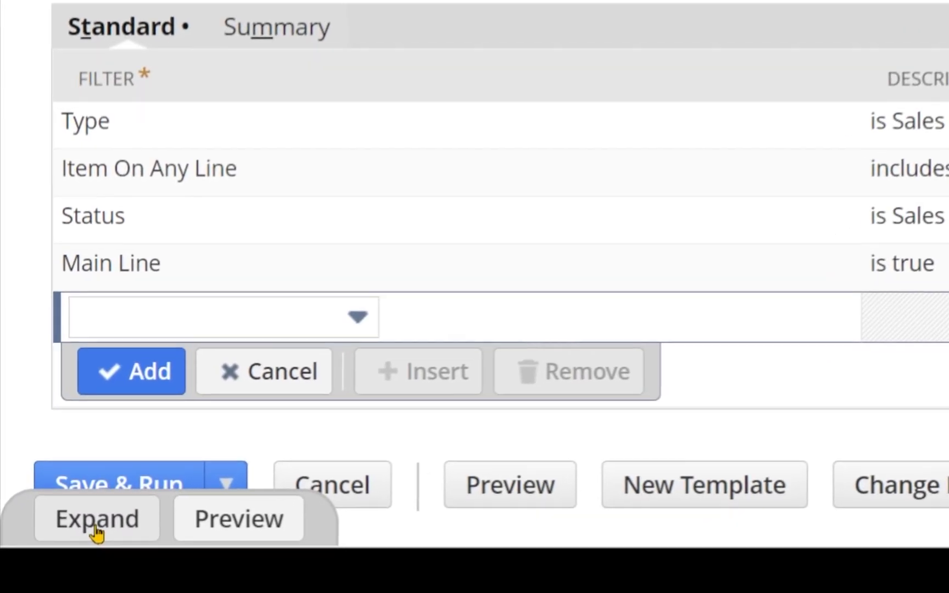
{"action": "left_click", "coordinate": [95, 521]}
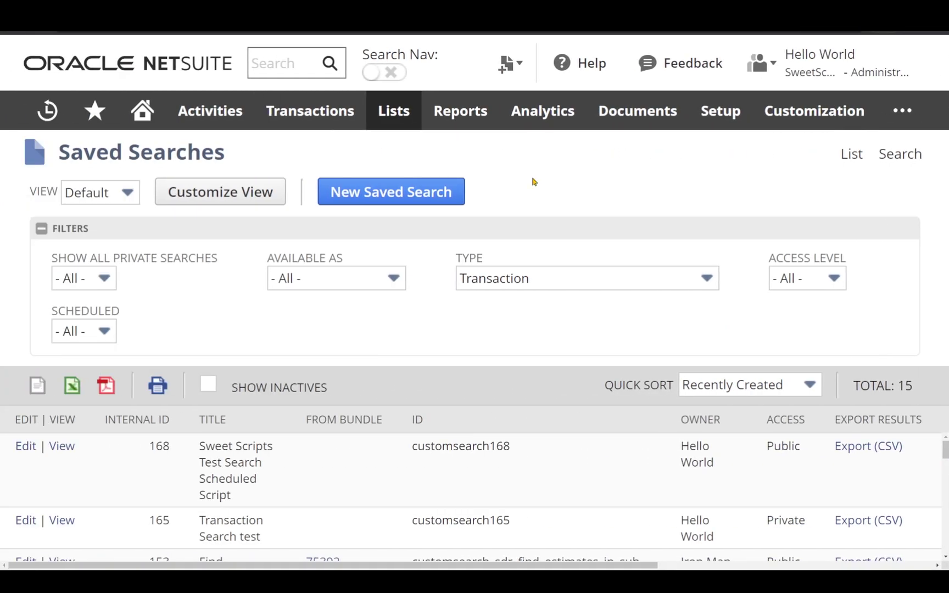
Step: Browse the Transactions menu's submenus, ending on Transactions > Management
{"action": "mouse_move", "coordinate": [316, 120]}
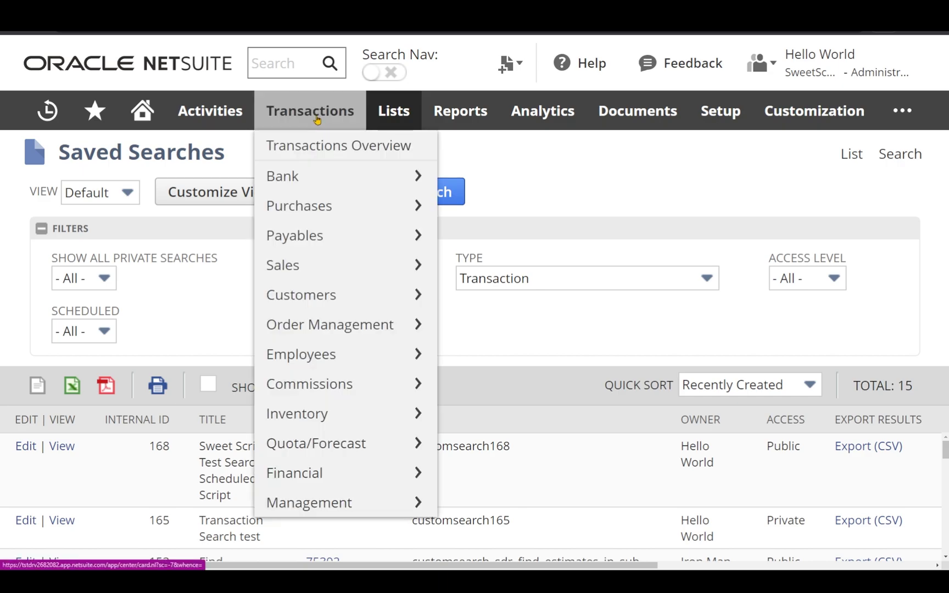
{"action": "mouse_move", "coordinate": [307, 176]}
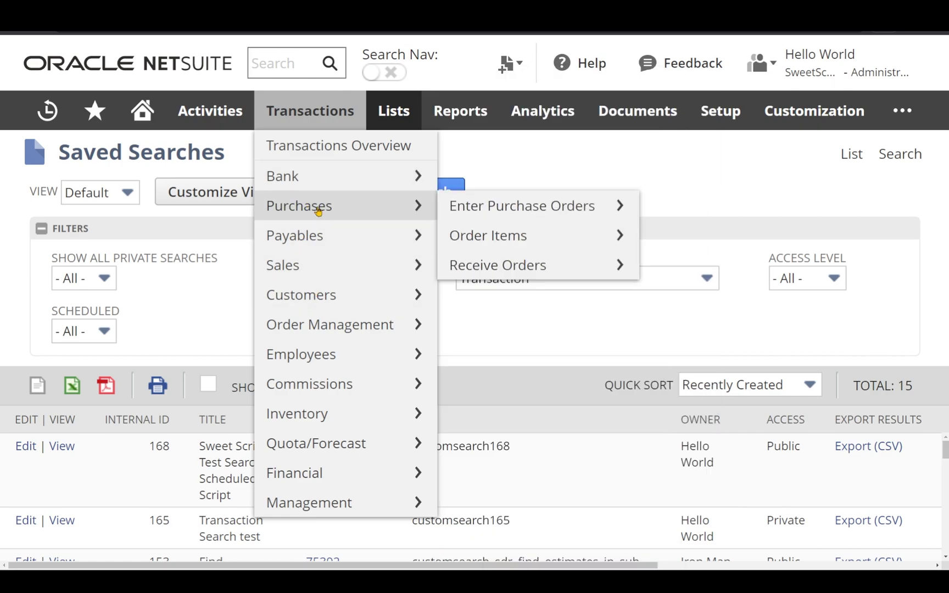
{"action": "mouse_move", "coordinate": [324, 479]}
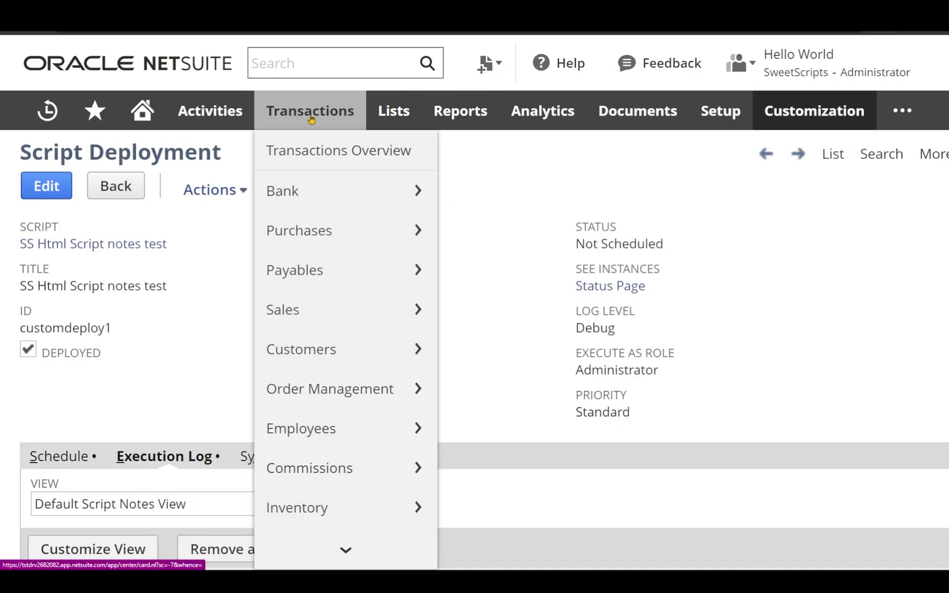
{"action": "mouse_move", "coordinate": [302, 307]}
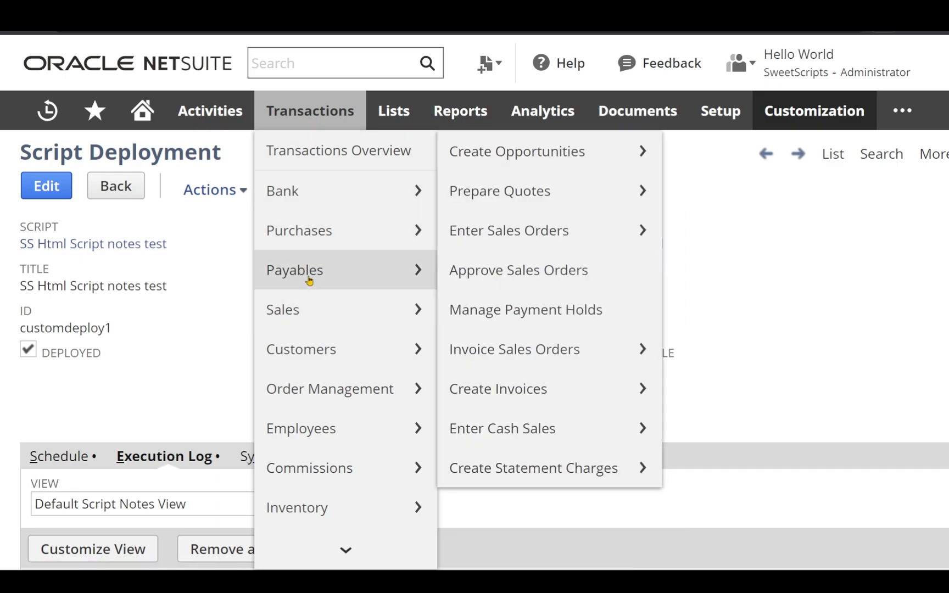
{"action": "mouse_move", "coordinate": [316, 202]}
{"action": "scroll", "coordinate": [307, 356], "scroll_direction": "down", "scroll_amount": 2}
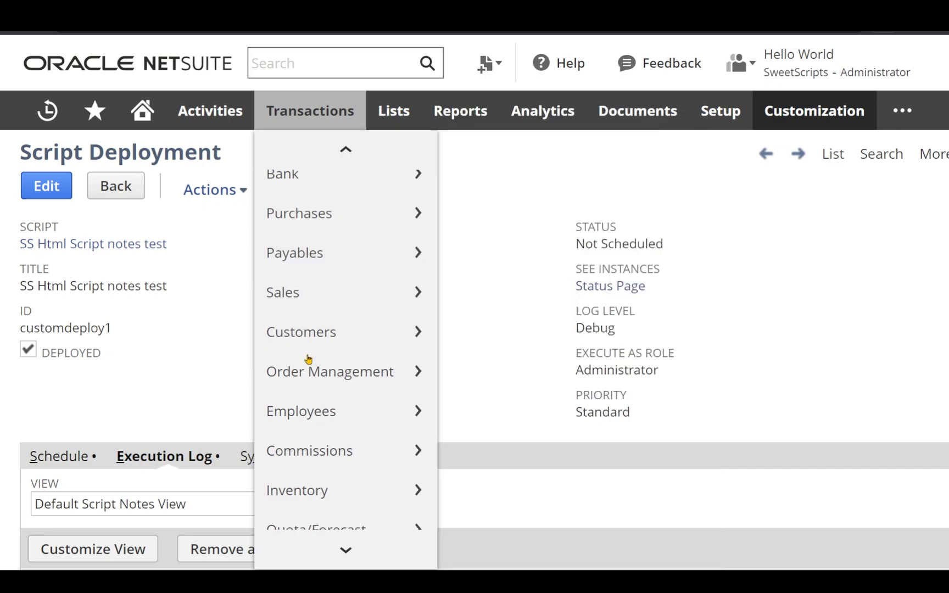
{"action": "mouse_move", "coordinate": [308, 358]}
{"action": "scroll", "coordinate": [310, 345], "scroll_direction": "up", "scroll_amount": 3}
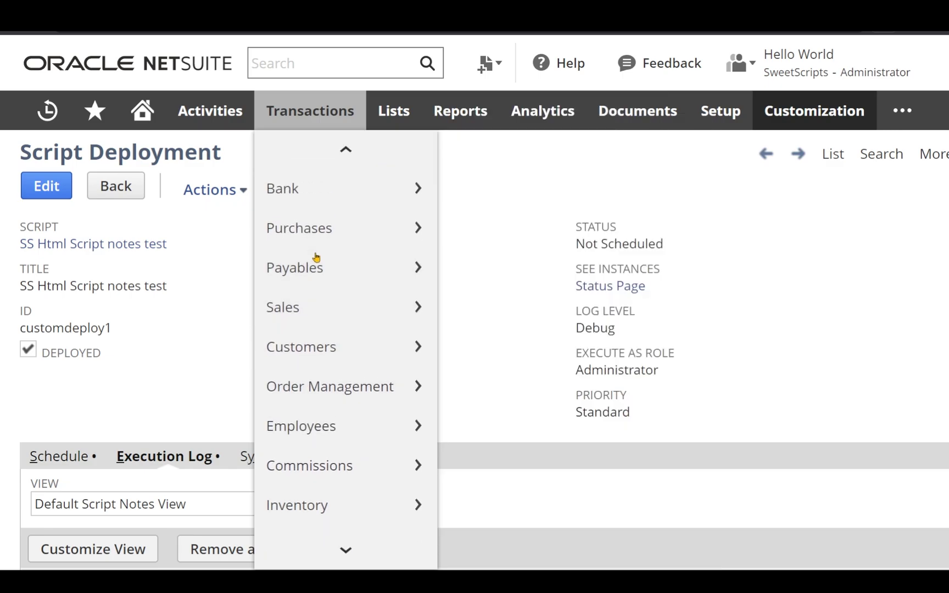
{"action": "scroll", "coordinate": [316, 256], "scroll_direction": "down", "scroll_amount": 3}
{"action": "mouse_move", "coordinate": [321, 535]}
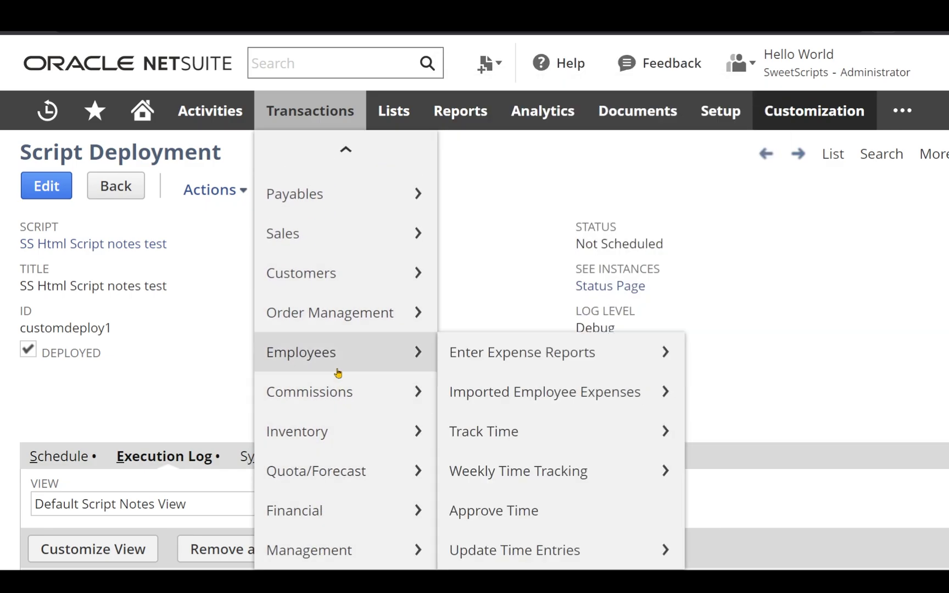
{"action": "scroll", "coordinate": [336, 373], "scroll_direction": "up", "scroll_amount": 2}
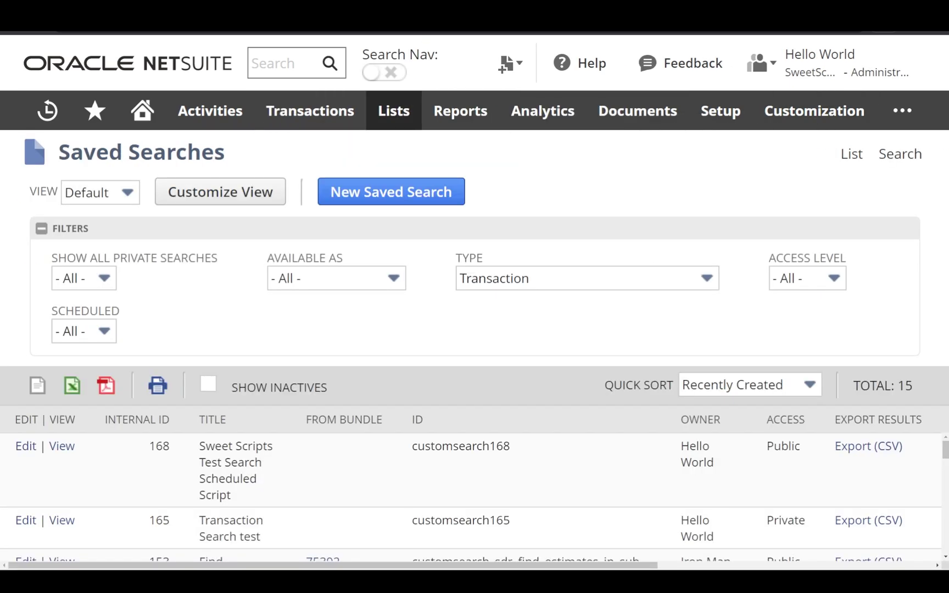
{"action": "mouse_move", "coordinate": [313, 107]}
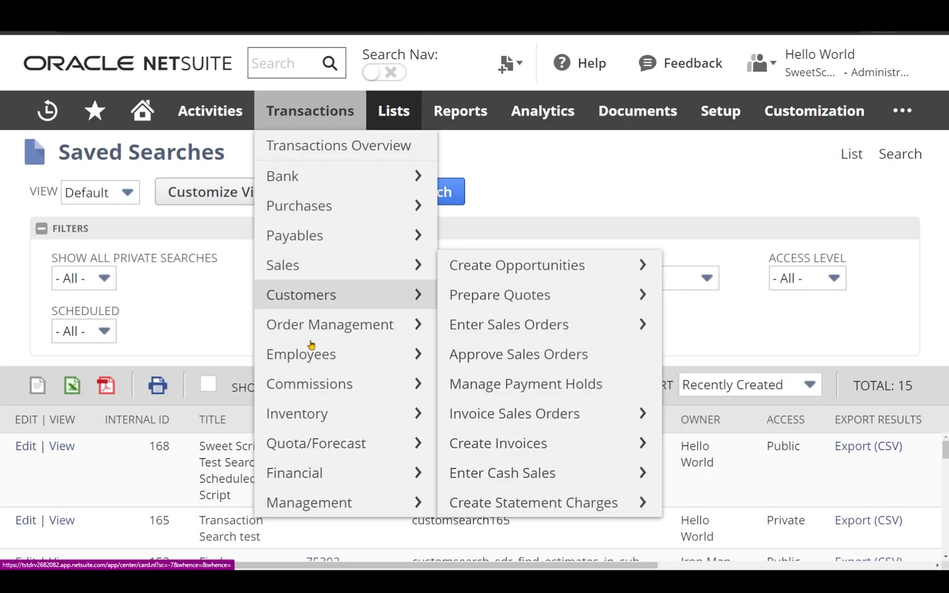
{"action": "mouse_move", "coordinate": [306, 504]}
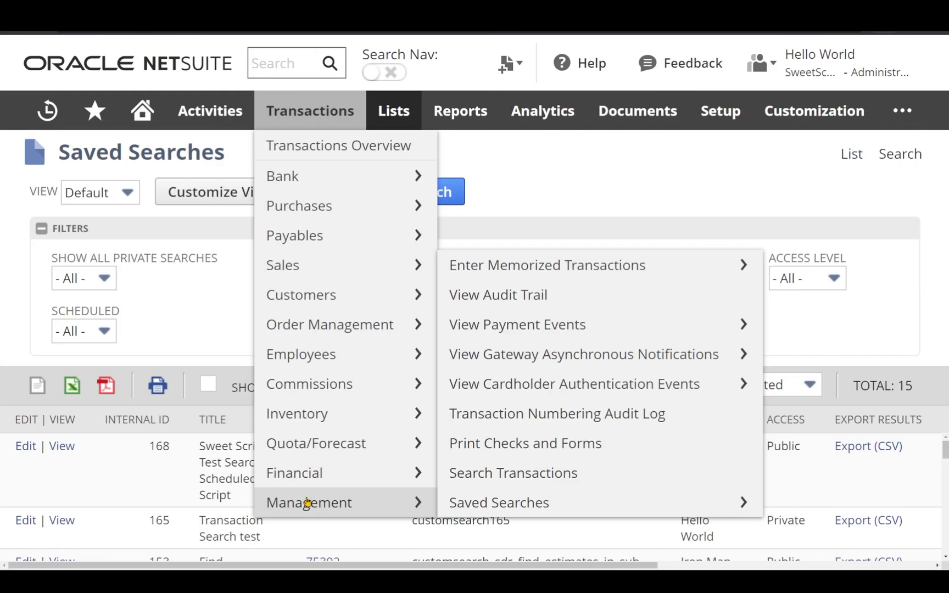
{"action": "mouse_move", "coordinate": [314, 409]}
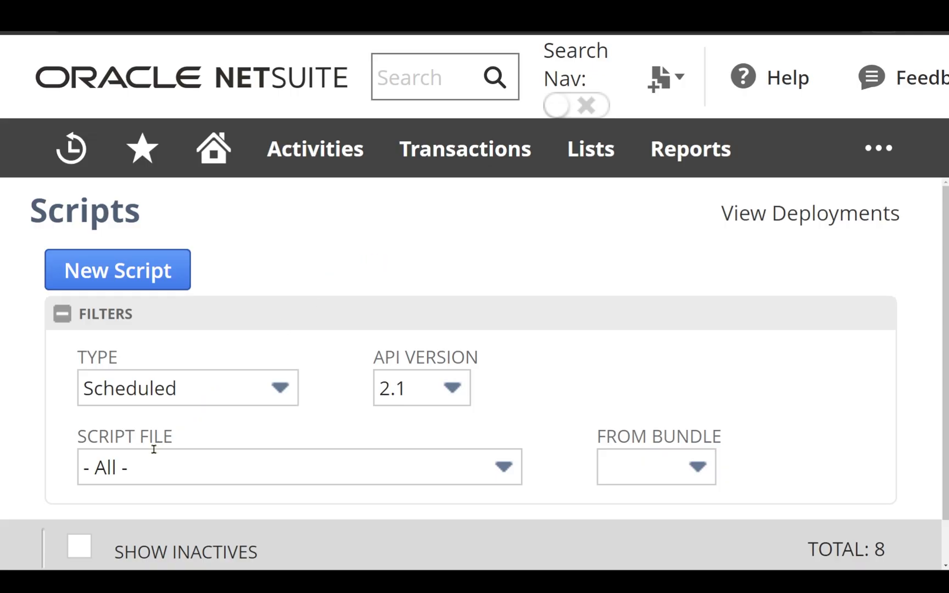
Step: Show the Script File filter list on the Scripts page
{"action": "left_click", "coordinate": [161, 468]}
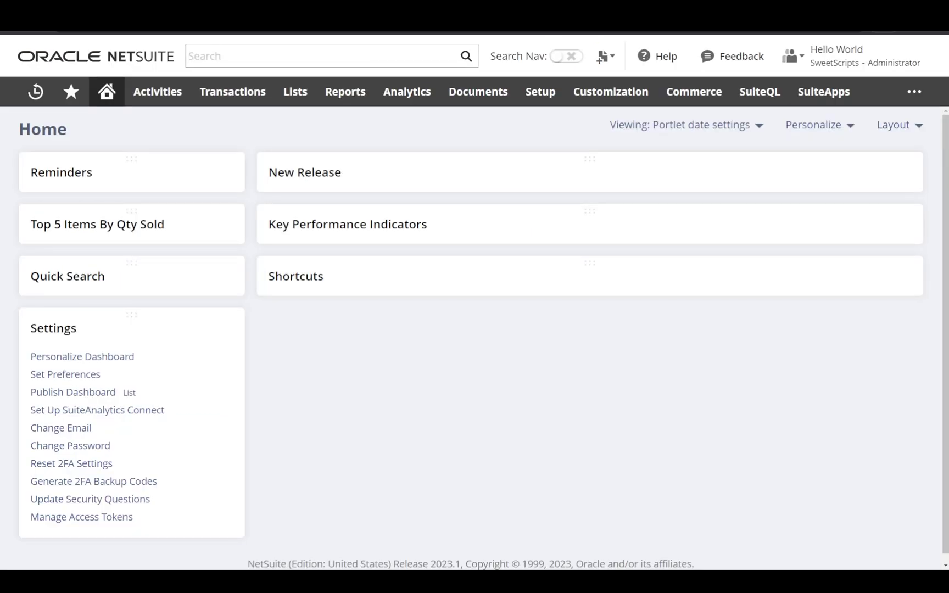
Step: Search navigation for 'prefer' to list Preferences pages, then switch Search Nav off
{"action": "left_click", "coordinate": [570, 57]}
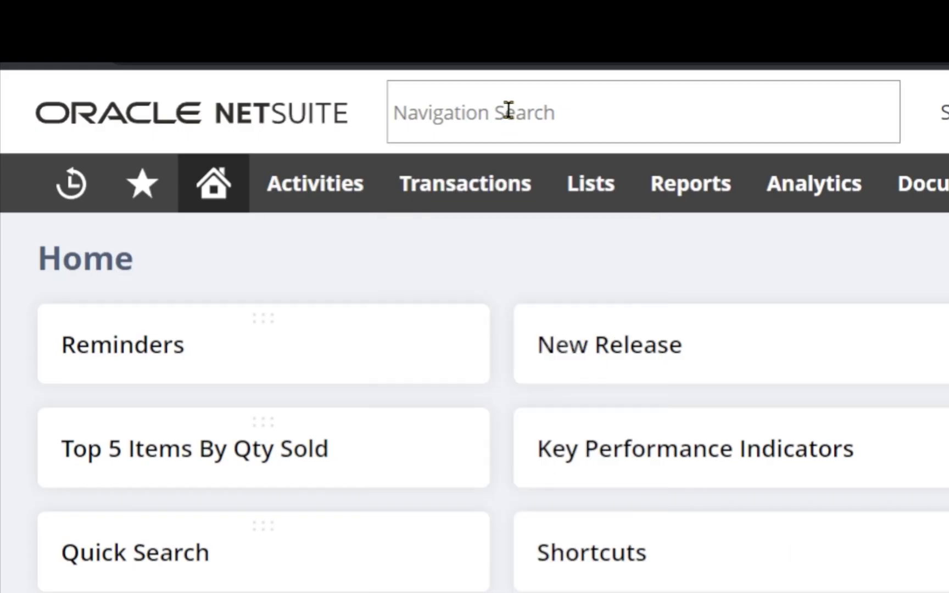
{"action": "type", "text": "prefer"}
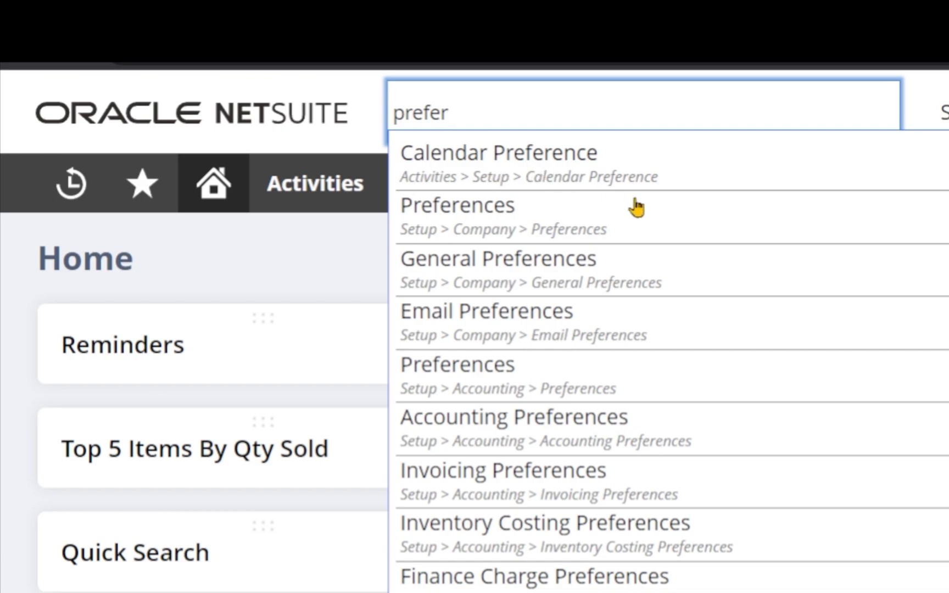
{"action": "left_click", "coordinate": [783, 592]}
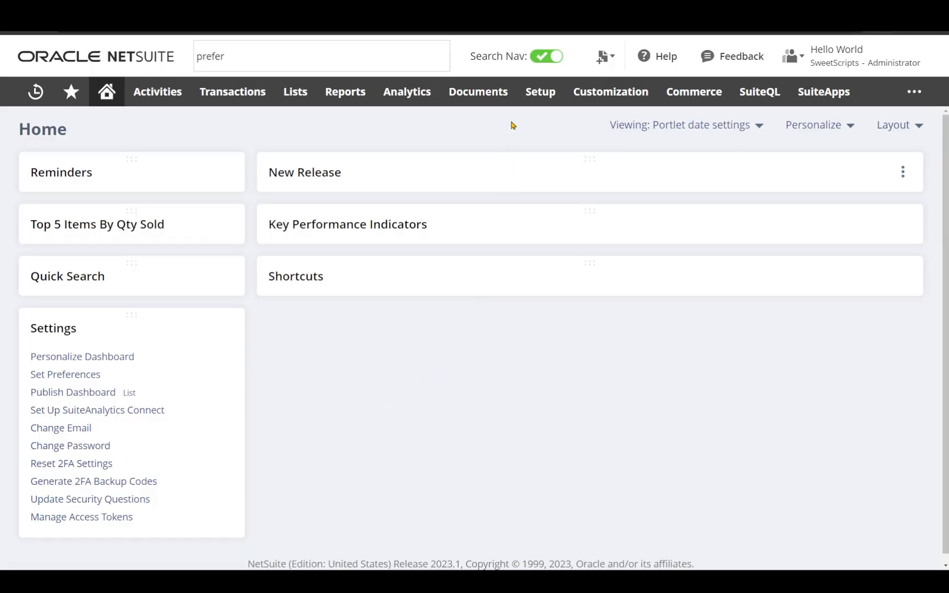
{"action": "left_click", "coordinate": [545, 57]}
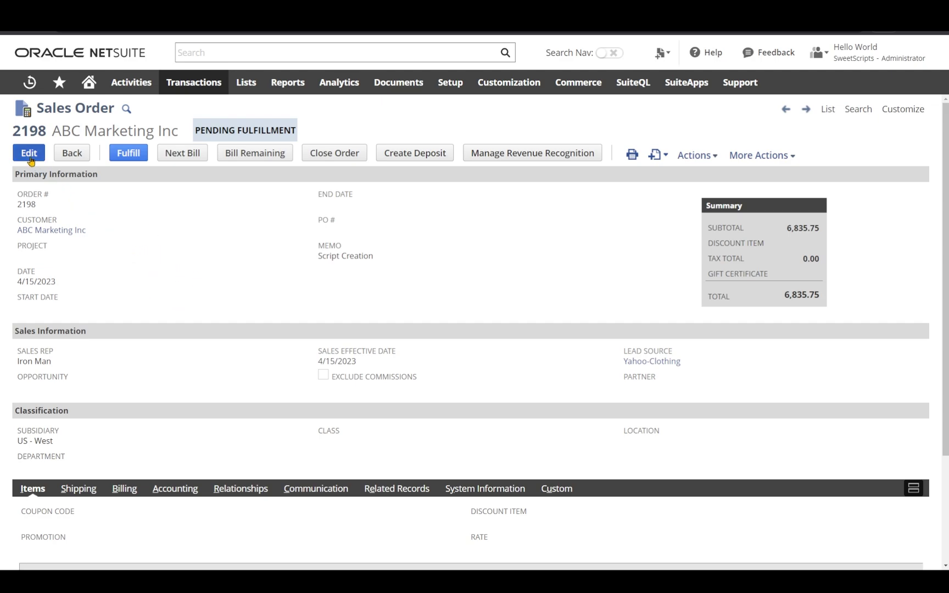
Step: Review sales order 2198's Actions and More Actions menus, then its edit-mode Actions list
{"action": "mouse_move", "coordinate": [696, 155]}
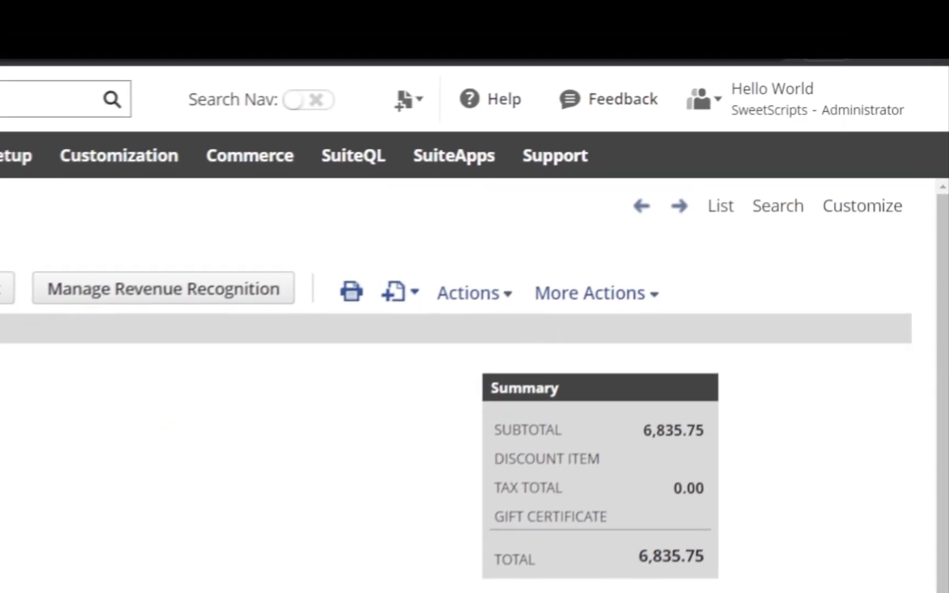
{"action": "mouse_move", "coordinate": [656, 306]}
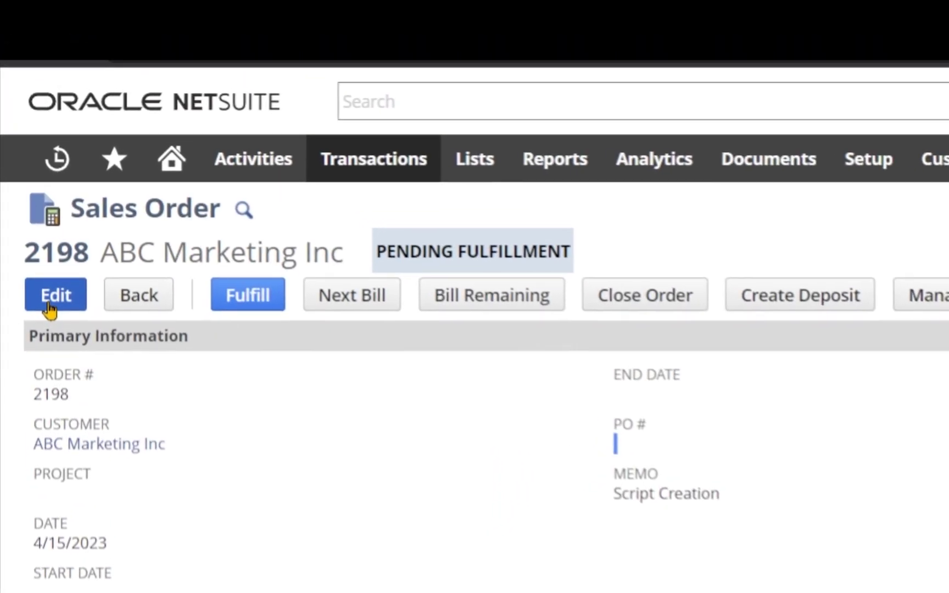
{"action": "left_click", "coordinate": [51, 316]}
{"action": "left_click", "coordinate": [409, 317]}
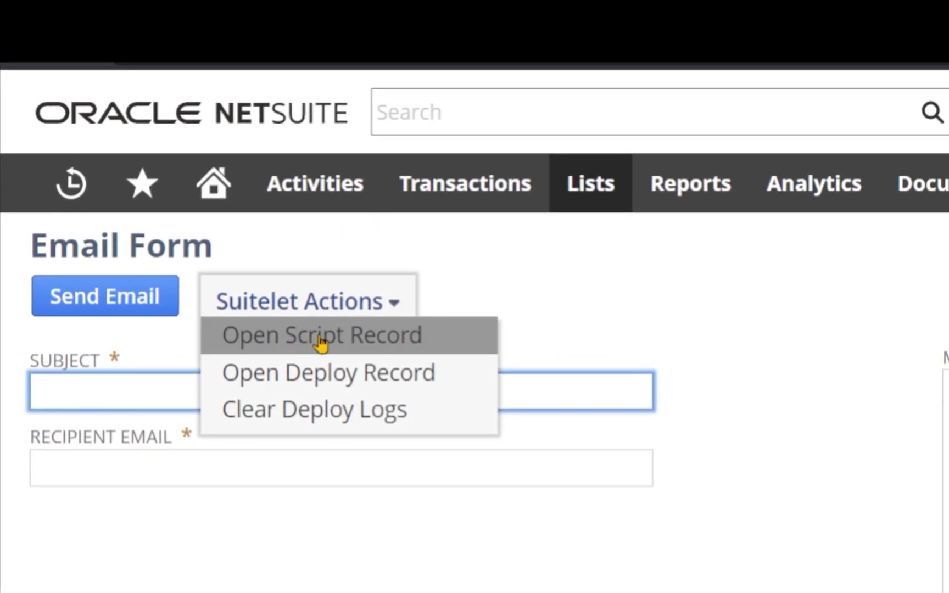
Step: Open the Email Form suitelet's deploy record, then clear its deploy logs
{"action": "left_click", "coordinate": [298, 344]}
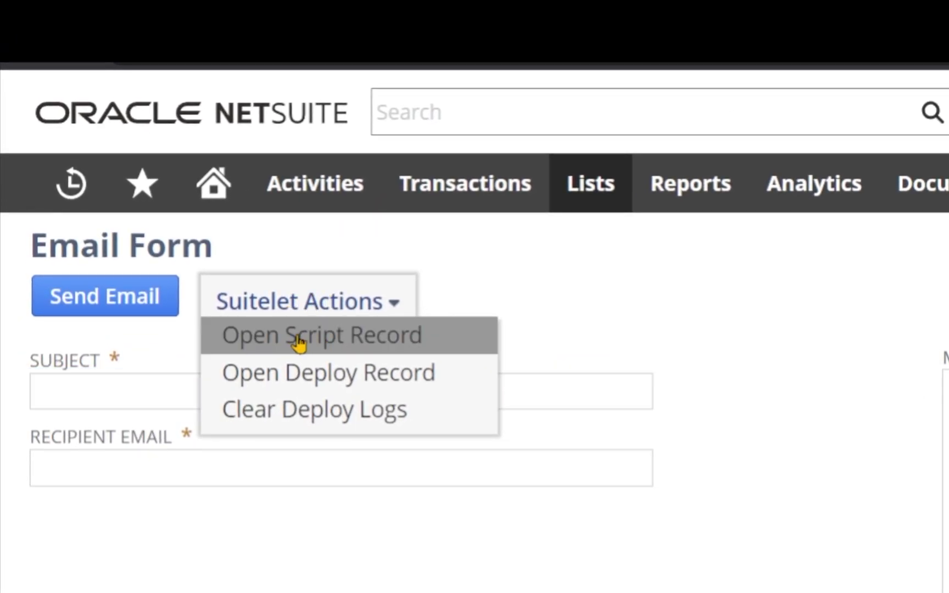
{"action": "left_click", "coordinate": [307, 378]}
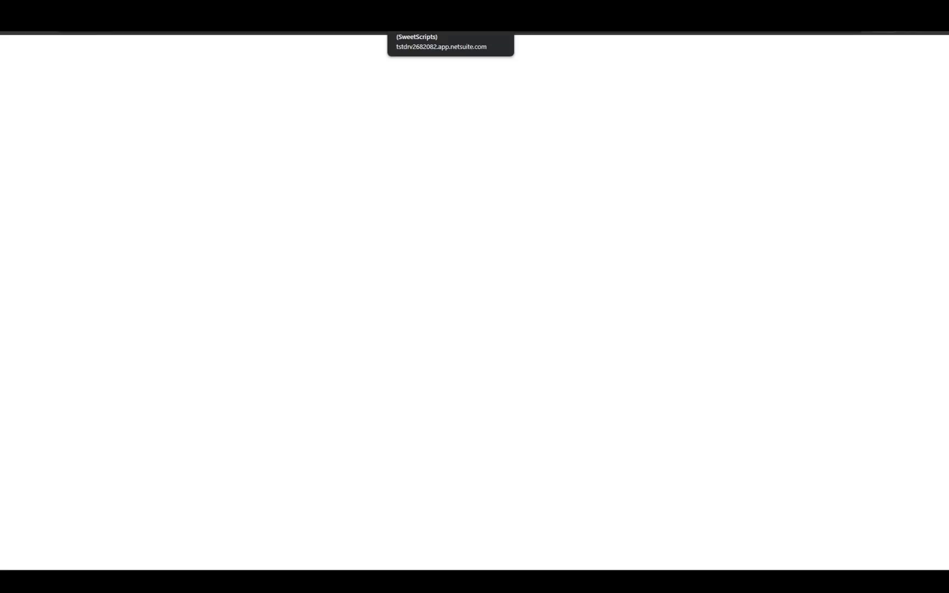
{"action": "left_click", "coordinate": [401, 25]}
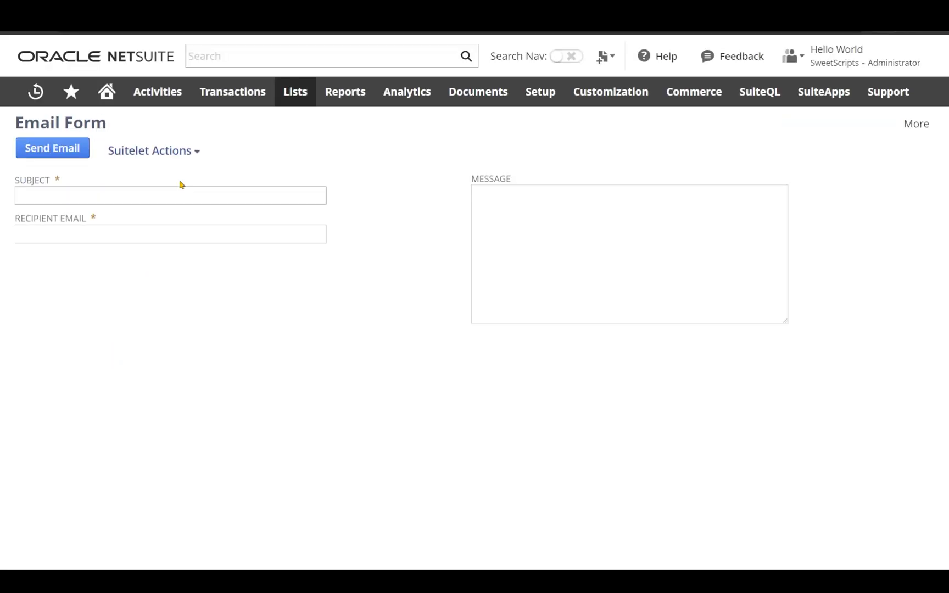
{"action": "mouse_move", "coordinate": [165, 151]}
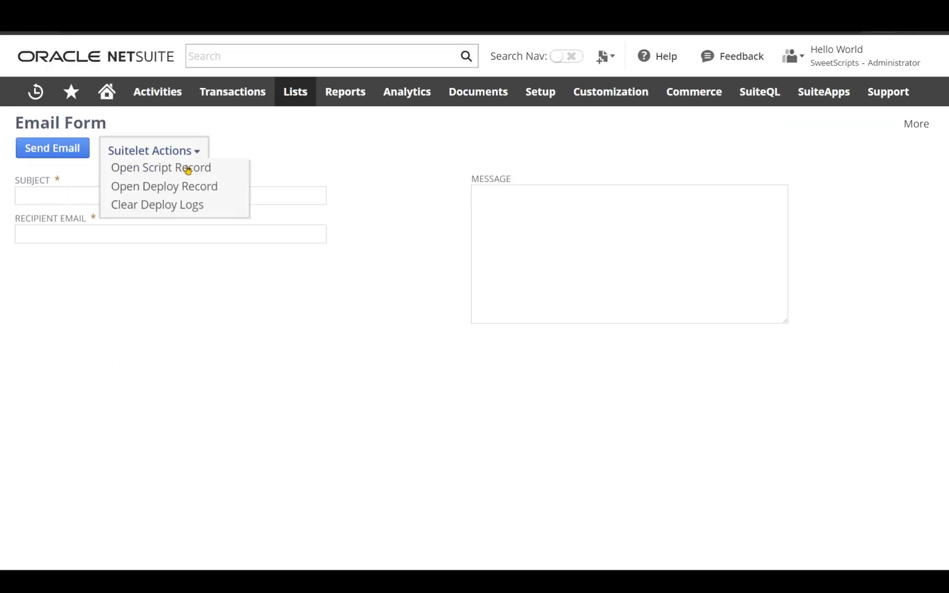
{"action": "left_click", "coordinate": [168, 207]}
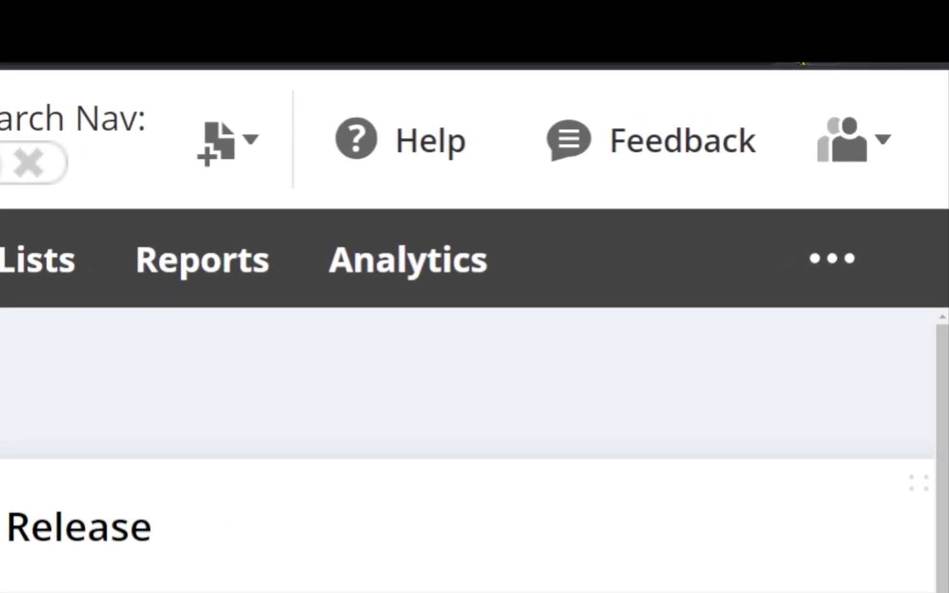
Step: Load sales order 21988 via NetSuite Utils Quick Find Record, using record type 'transaction'
{"action": "left_click", "coordinate": [802, 63]}
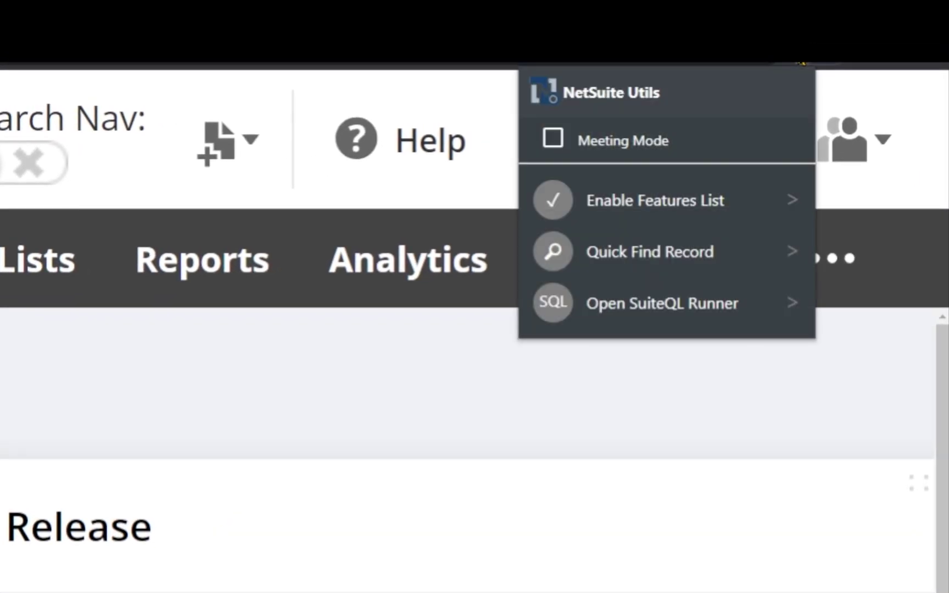
{"action": "left_click", "coordinate": [642, 253]}
{"action": "left_click", "coordinate": [51, 470]}
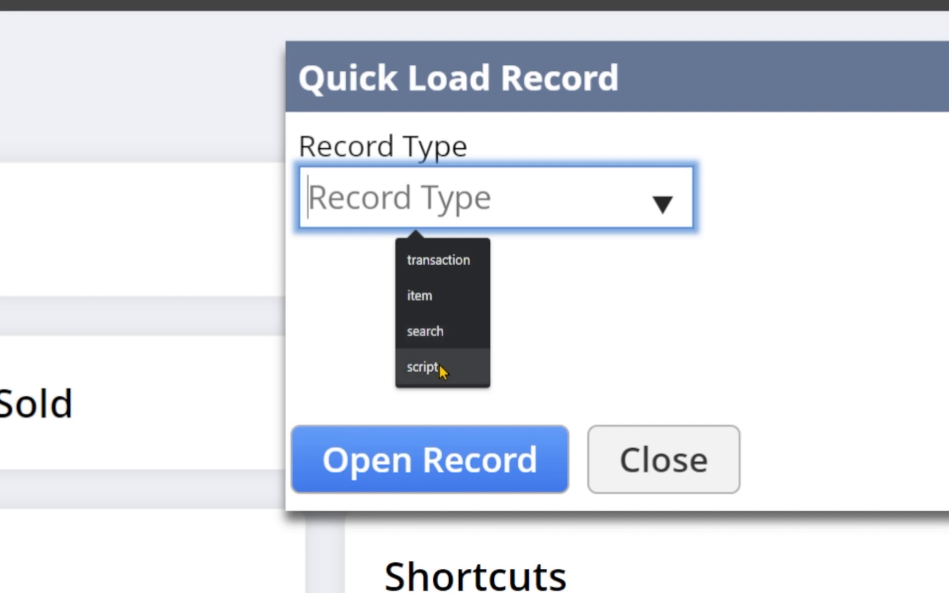
{"action": "left_click", "coordinate": [451, 257]}
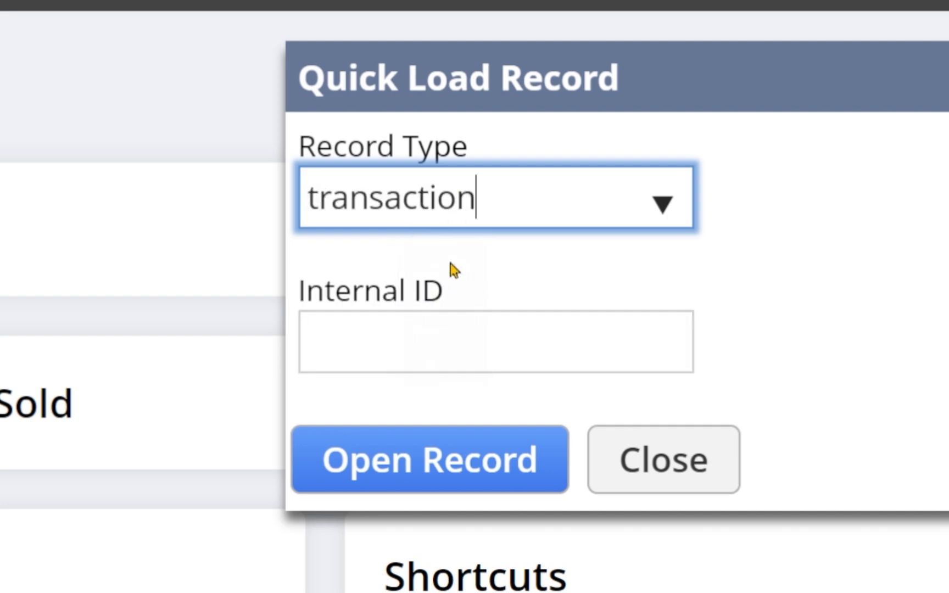
{"action": "left_click", "coordinate": [413, 318]}
{"action": "type", "text": "21988"}
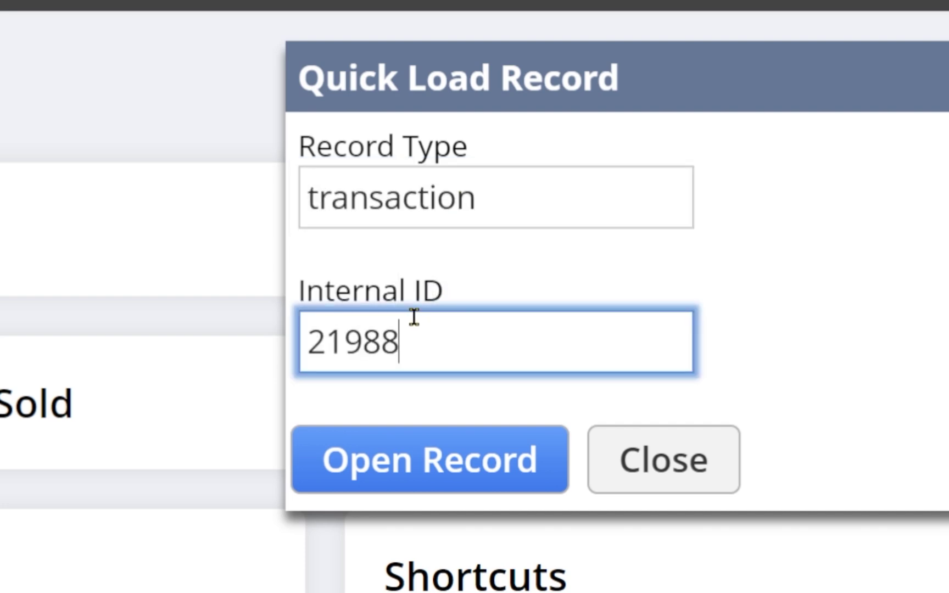
{"action": "left_click", "coordinate": [404, 459]}
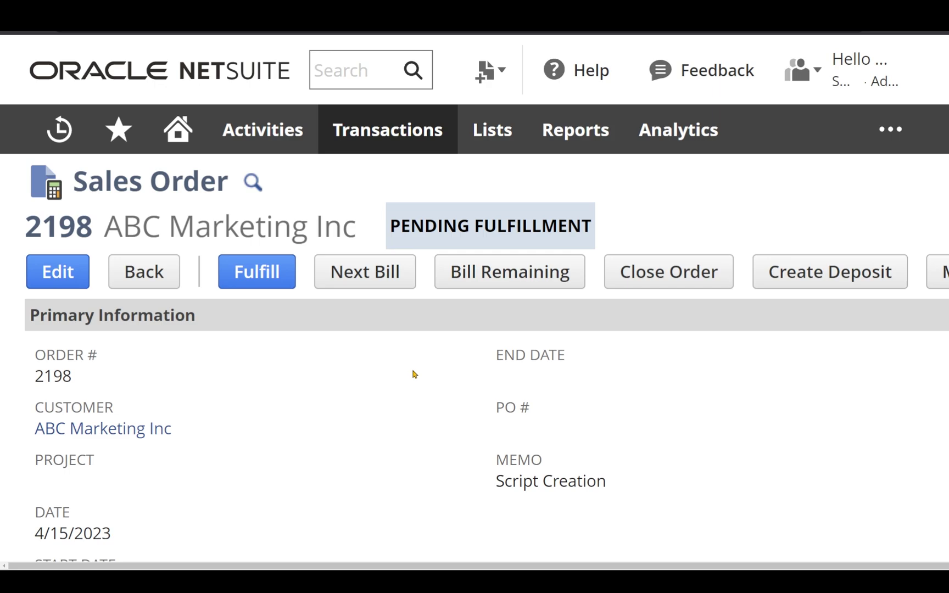
{"action": "key", "text": "ctrl+minus"}
{"action": "key", "text": "ctrl+minus"}
{"action": "left_click", "coordinate": [873, 25]}
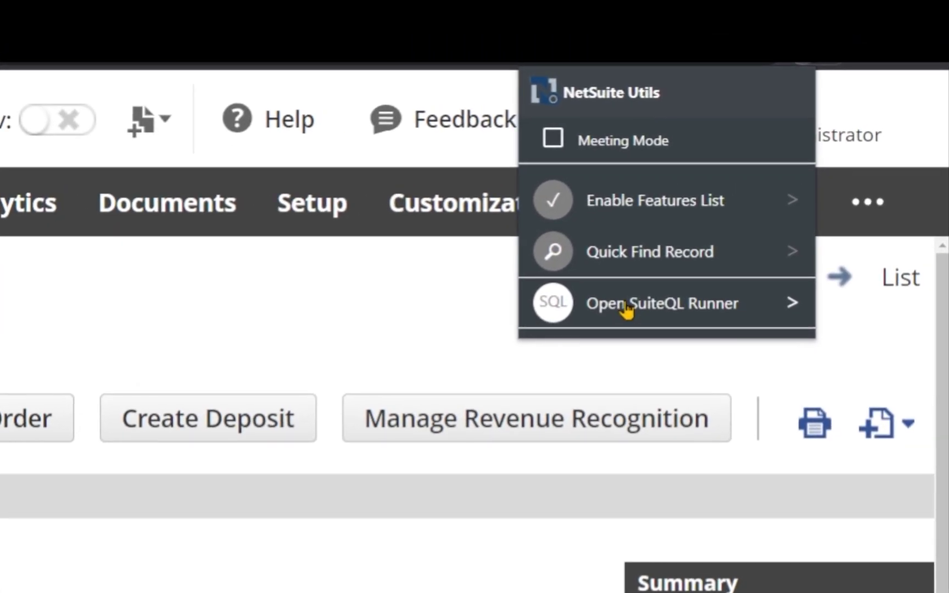
Step: Launch SuiteQL Runner, toggle all Utils features off and back on, then enable Meeting Mode
{"action": "left_click", "coordinate": [625, 304]}
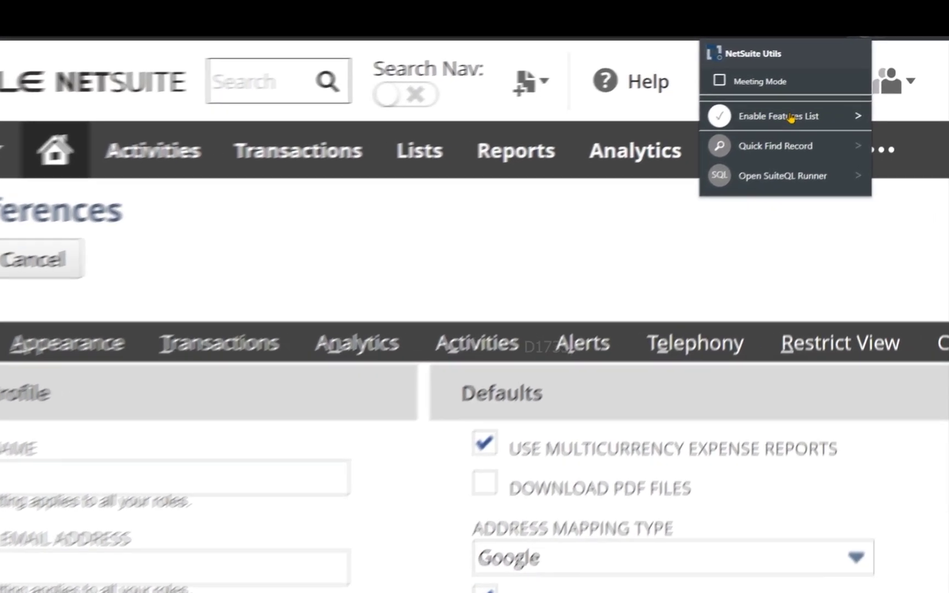
{"action": "left_click", "coordinate": [647, 204]}
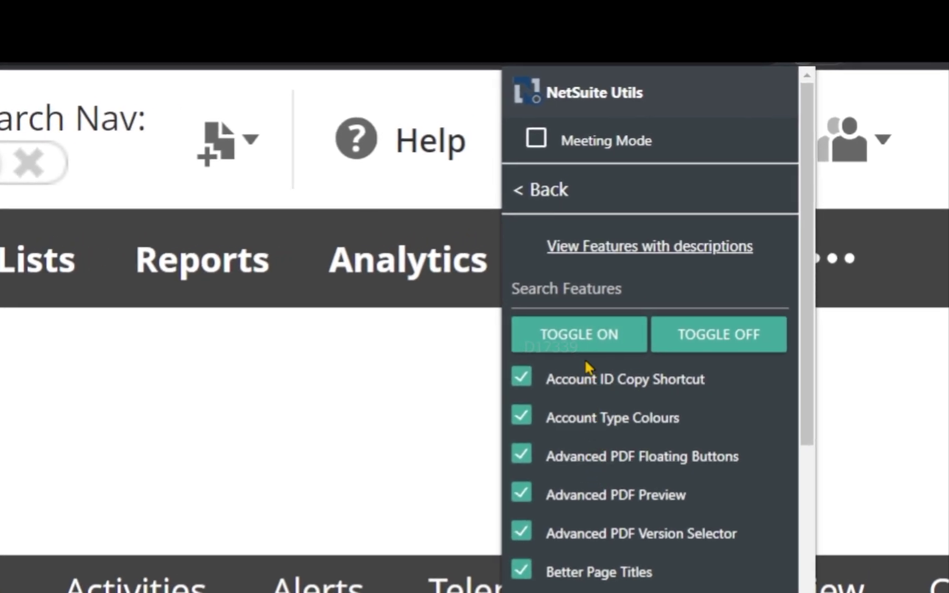
{"action": "left_click", "coordinate": [684, 344]}
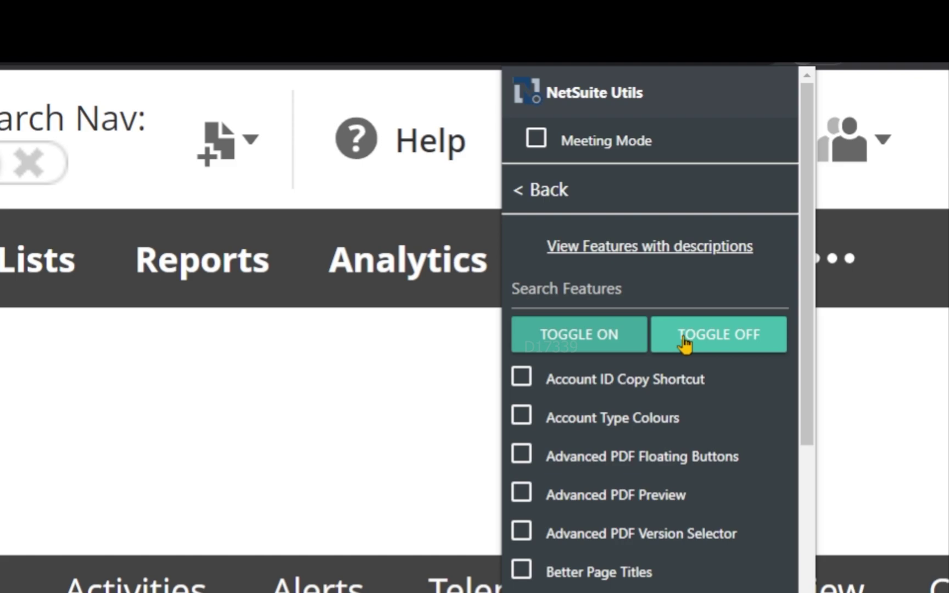
{"action": "left_click", "coordinate": [606, 345]}
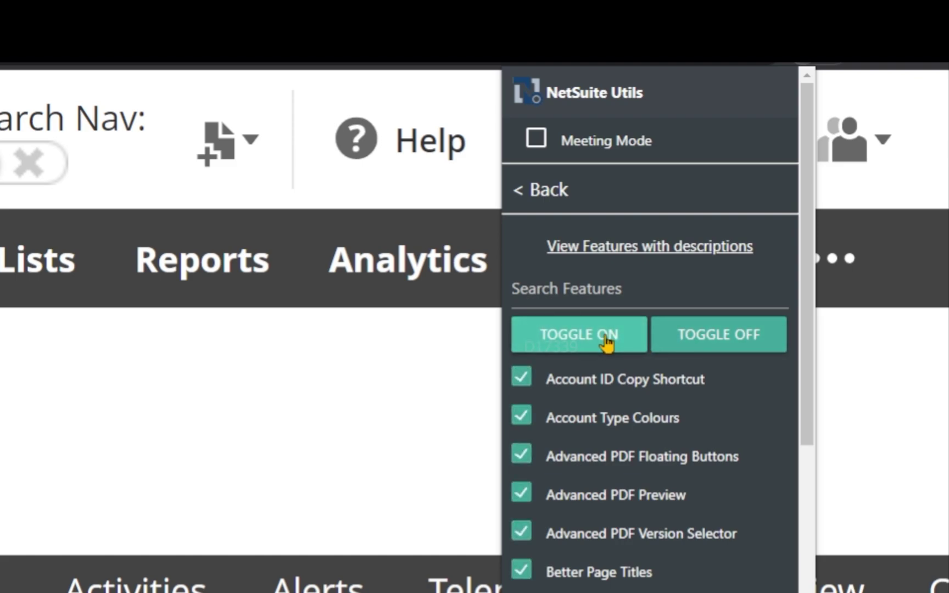
{"action": "left_click", "coordinate": [551, 190]}
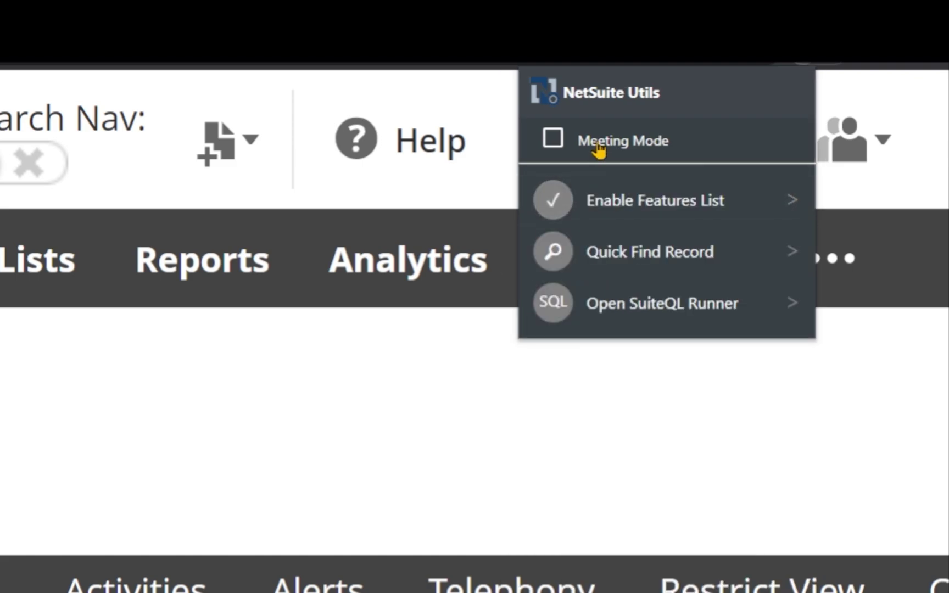
{"action": "left_click", "coordinate": [551, 142]}
Step: Turn Meeting Mode back off in NetSuite Utilities
{"action": "left_click", "coordinate": [552, 142]}
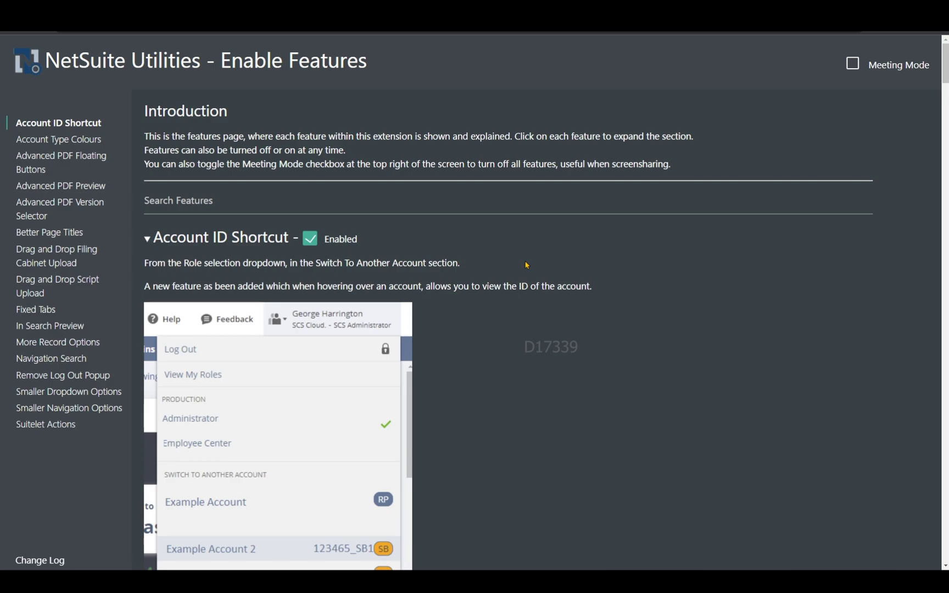
{"action": "scroll", "coordinate": [526, 266], "scroll_direction": "down", "scroll_amount": 3}
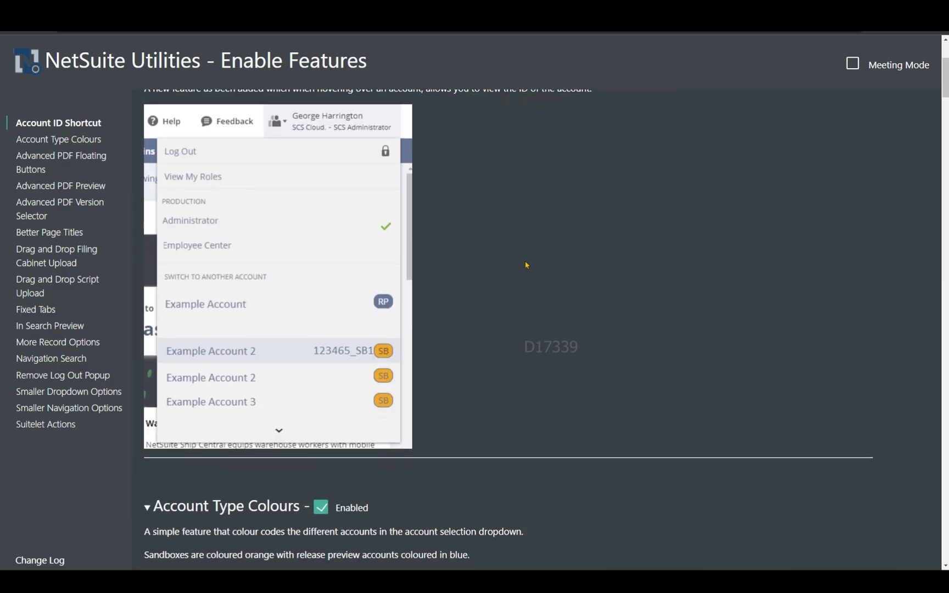
{"action": "scroll", "coordinate": [526, 266], "scroll_direction": "up", "scroll_amount": 3}
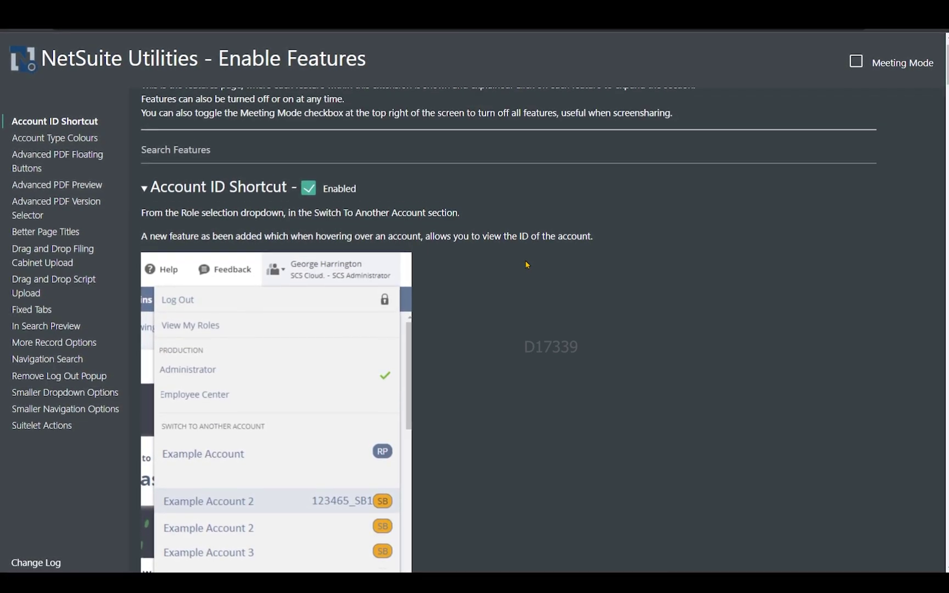
Step: Scroll the Enable Features descriptions down to Drag and Drop Filing Cabinet Upload
{"action": "scroll", "coordinate": [527, 265], "scroll_direction": "down", "scroll_amount": 2}
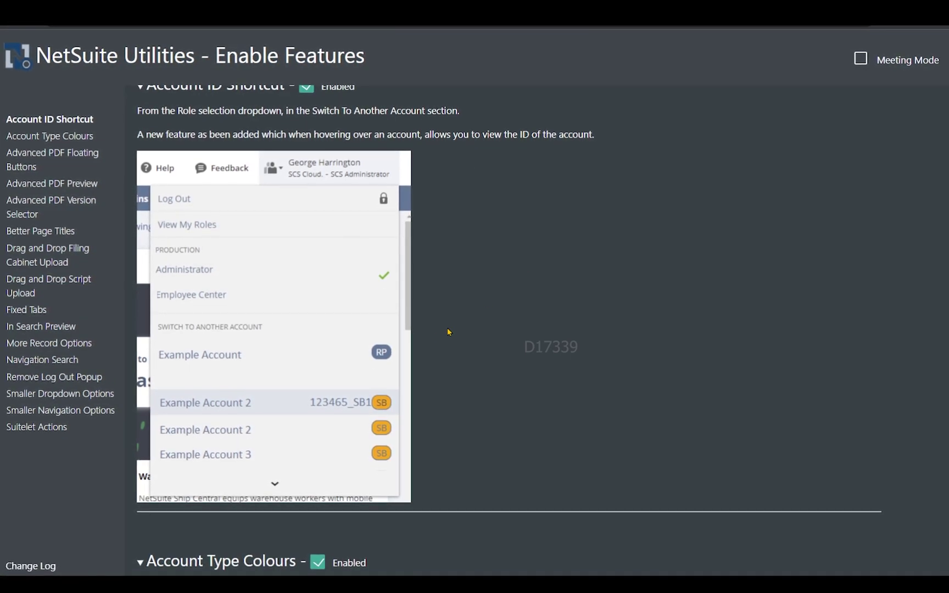
{"action": "scroll", "coordinate": [527, 329], "scroll_direction": "down", "scroll_amount": 6}
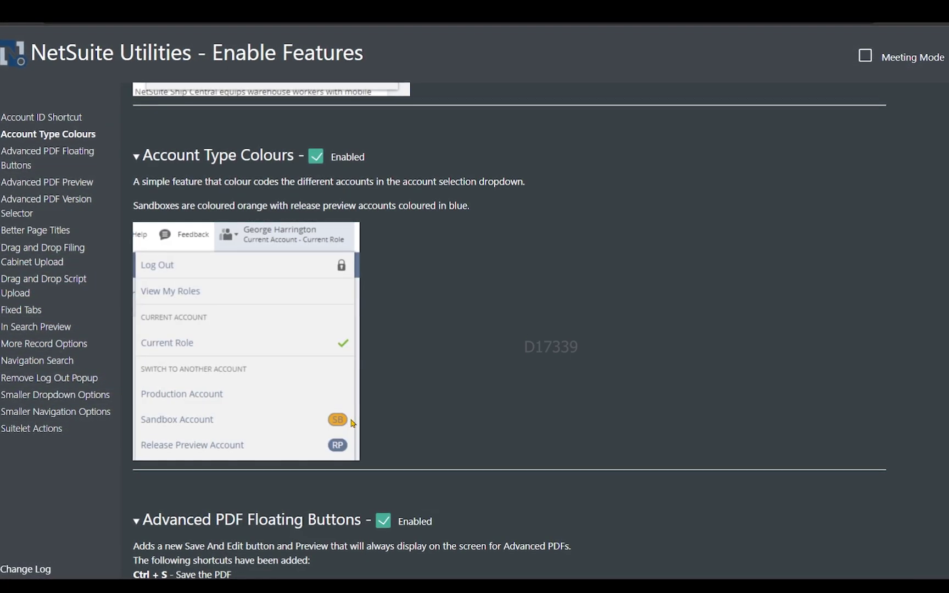
{"action": "scroll", "coordinate": [393, 365], "scroll_direction": "down", "scroll_amount": 5}
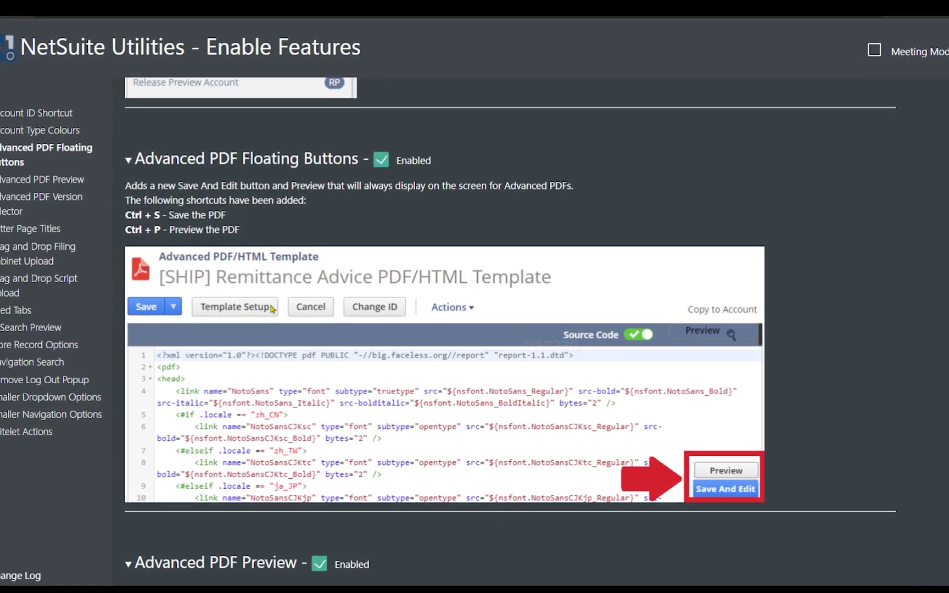
{"action": "scroll", "coordinate": [383, 325], "scroll_direction": "down", "scroll_amount": 6}
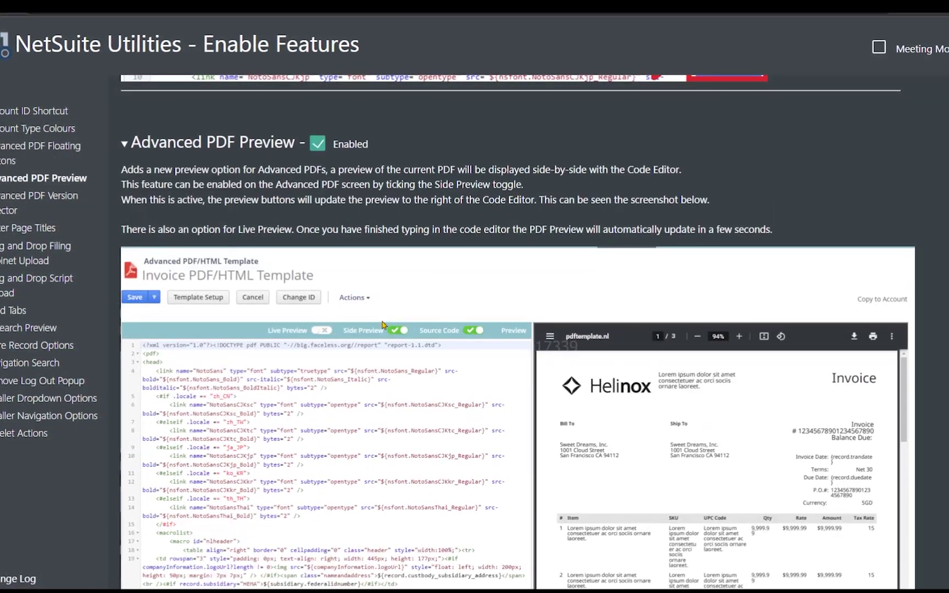
{"action": "scroll", "coordinate": [383, 325], "scroll_direction": "down", "scroll_amount": 5}
{"action": "scroll", "coordinate": [383, 325], "scroll_direction": "up", "scroll_amount": 4}
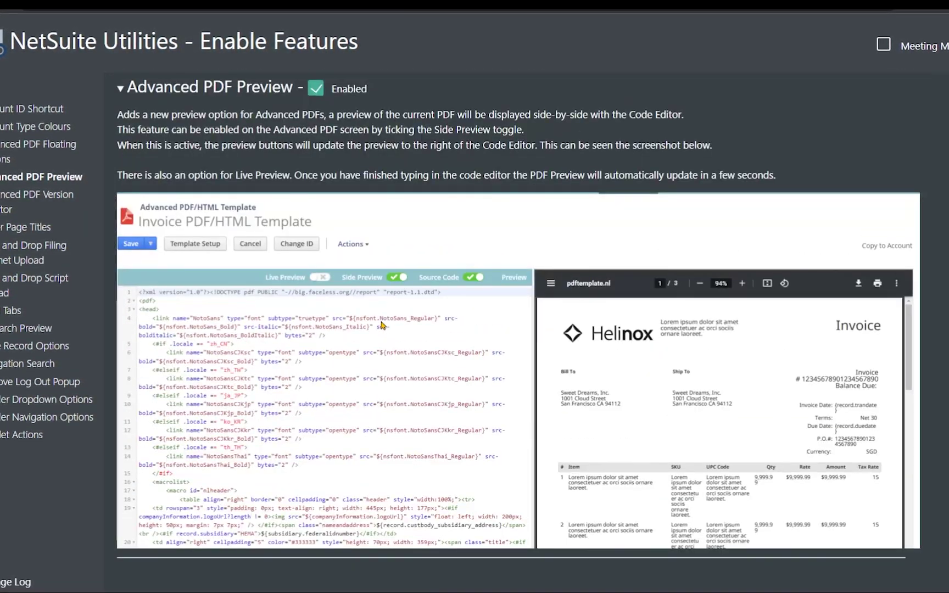
{"action": "scroll", "coordinate": [382, 325], "scroll_direction": "down", "scroll_amount": 3}
{"action": "scroll", "coordinate": [337, 266], "scroll_direction": "up", "scroll_amount": 2}
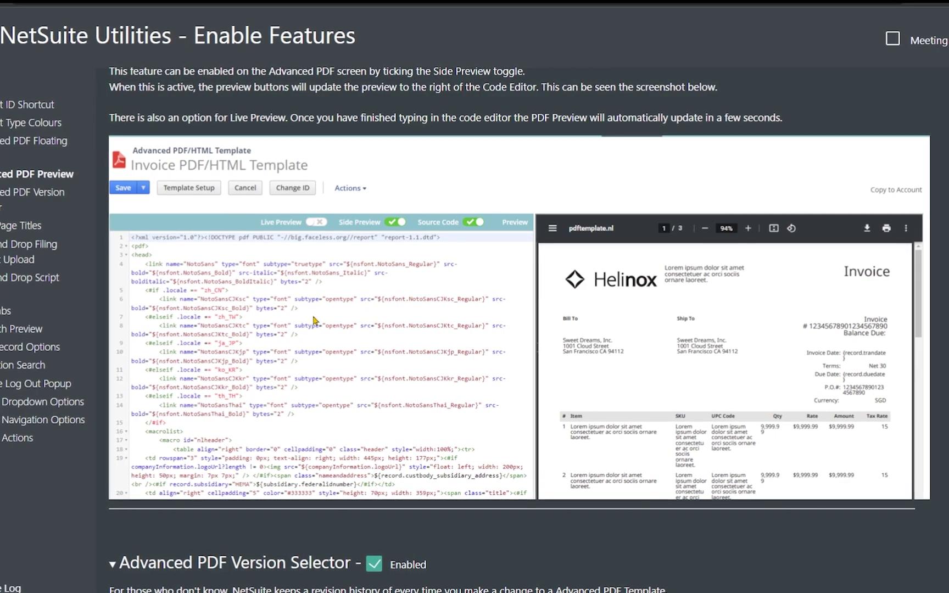
{"action": "scroll", "coordinate": [311, 320], "scroll_direction": "down", "scroll_amount": 1}
{"action": "scroll", "coordinate": [311, 320], "scroll_direction": "down", "scroll_amount": 4}
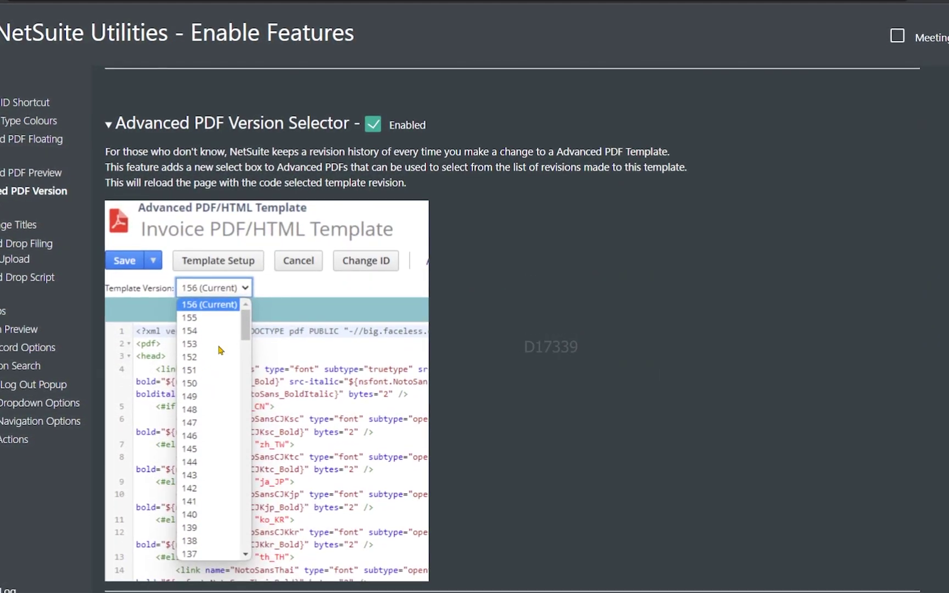
{"action": "scroll", "coordinate": [395, 355], "scroll_direction": "down", "scroll_amount": 4}
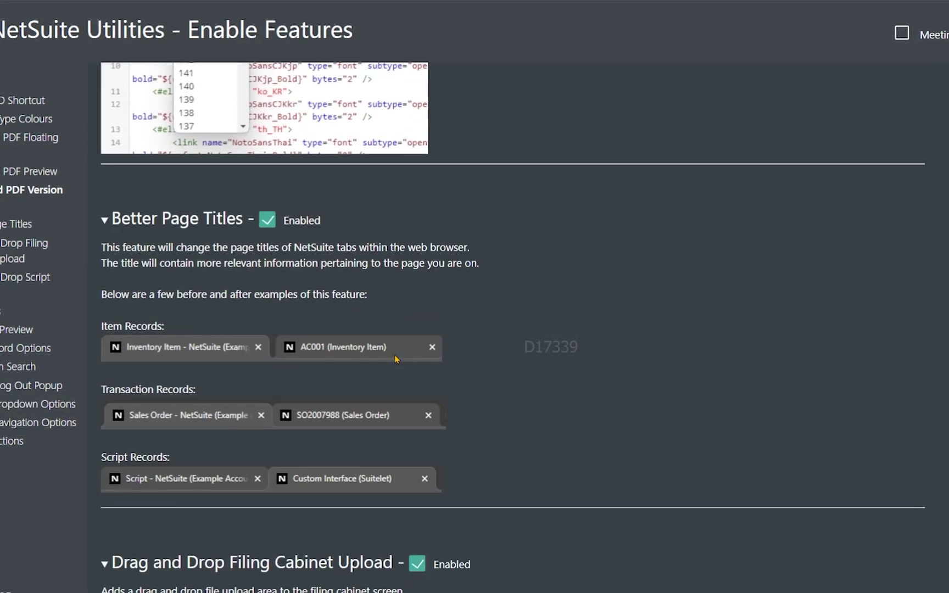
{"action": "scroll", "coordinate": [511, 390], "scroll_direction": "down", "scroll_amount": 3}
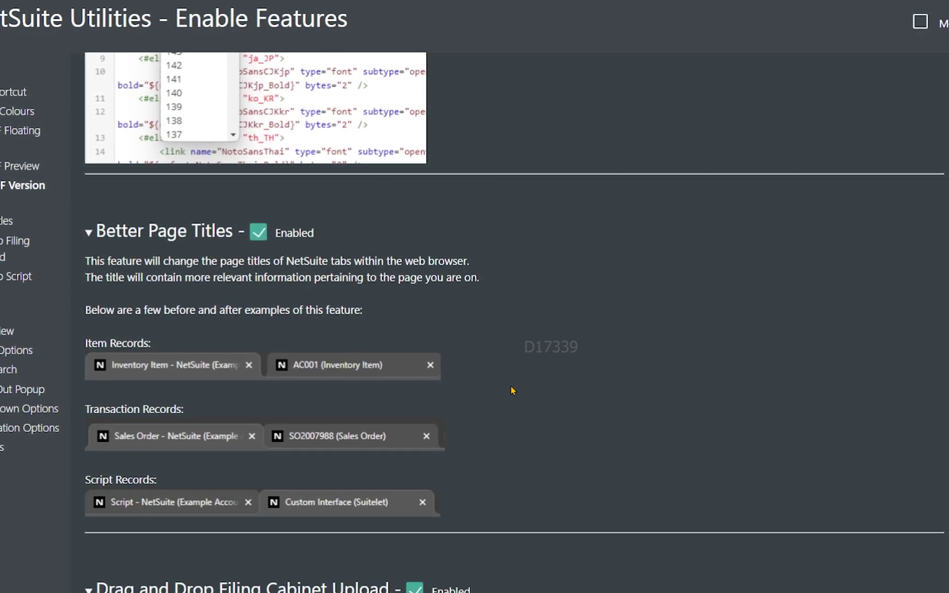
{"action": "scroll", "coordinate": [511, 391], "scroll_direction": "down", "scroll_amount": 4}
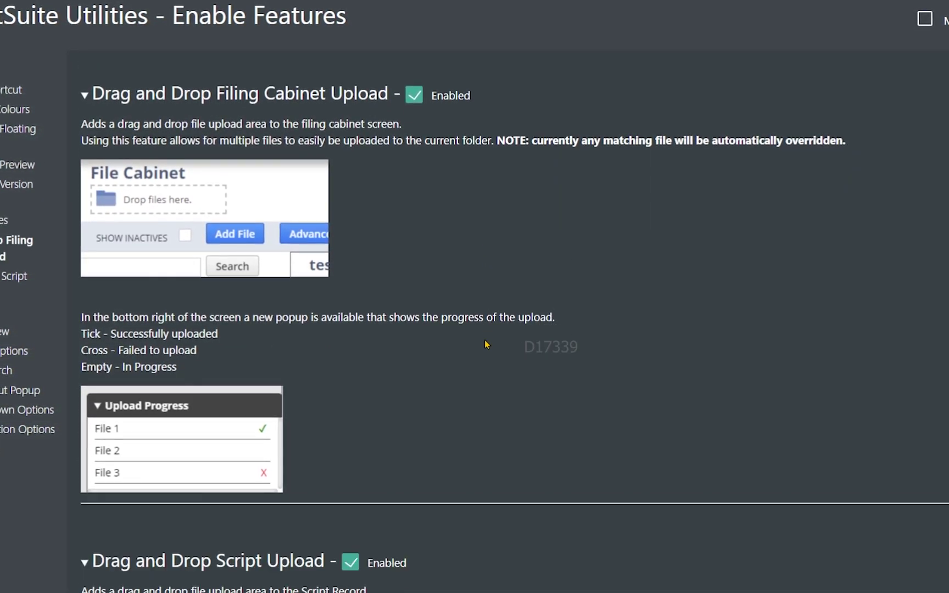
{"action": "scroll", "coordinate": [485, 345], "scroll_direction": "down", "scroll_amount": 6}
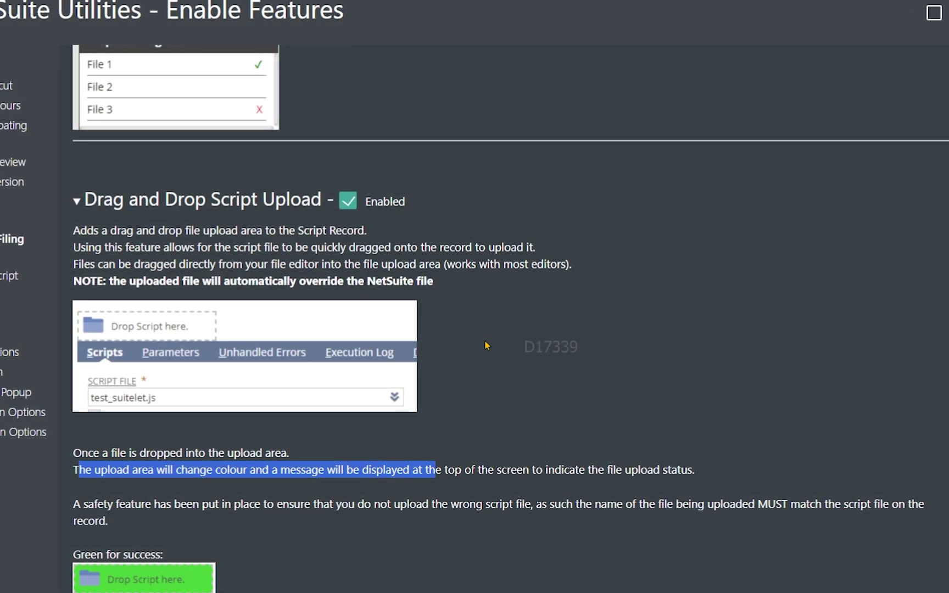
Step: Scroll past Navigation Search, Remove Log Out Popup and Smaller Dropdown Options to Smaller Navigation Options
{"action": "scroll", "coordinate": [484, 344], "scroll_direction": "down", "scroll_amount": 1}
{"action": "scroll", "coordinate": [485, 344], "scroll_direction": "down", "scroll_amount": 4}
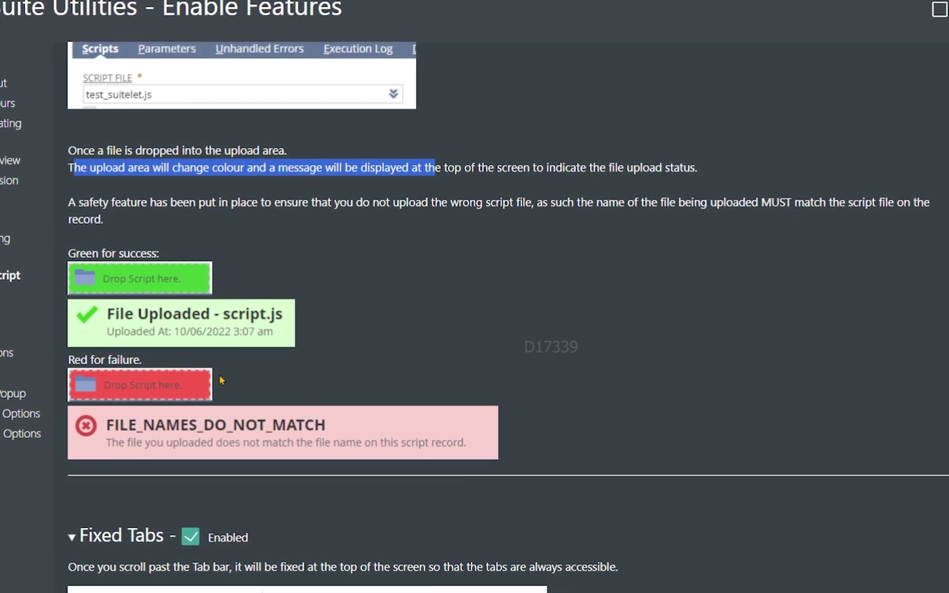
{"action": "scroll", "coordinate": [623, 324], "scroll_direction": "down", "scroll_amount": 4}
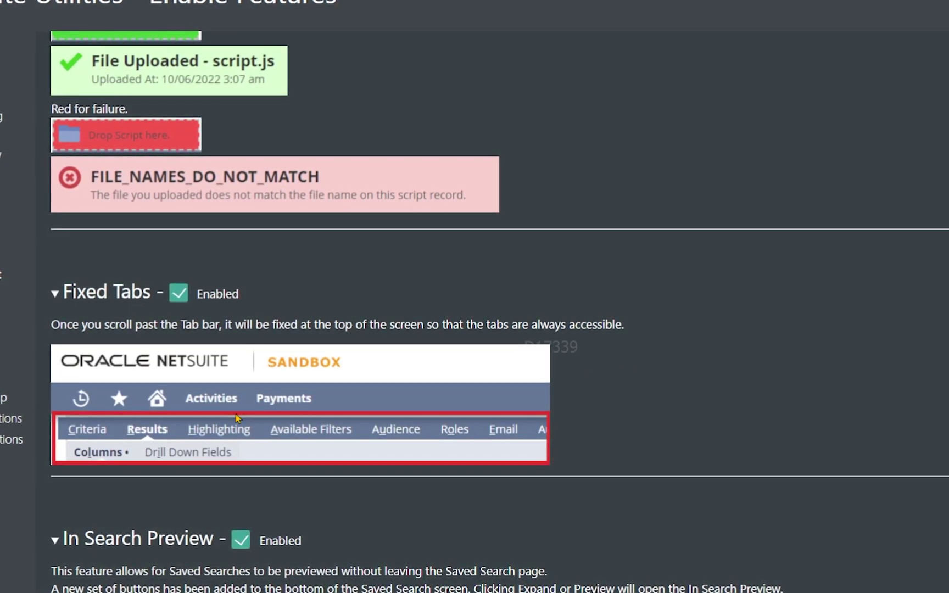
{"action": "scroll", "coordinate": [611, 381], "scroll_direction": "down", "scroll_amount": 2}
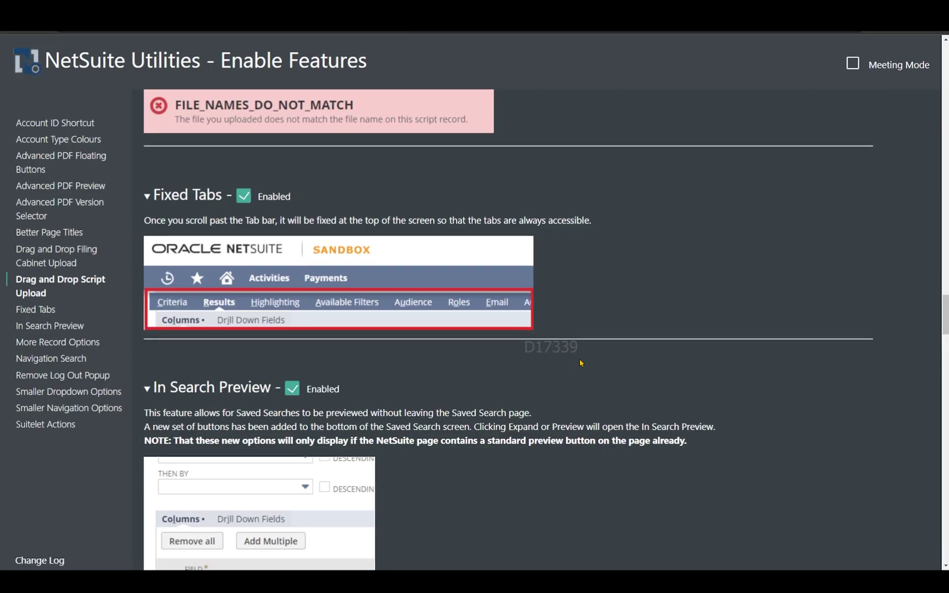
{"action": "scroll", "coordinate": [581, 363], "scroll_direction": "down", "scroll_amount": 5}
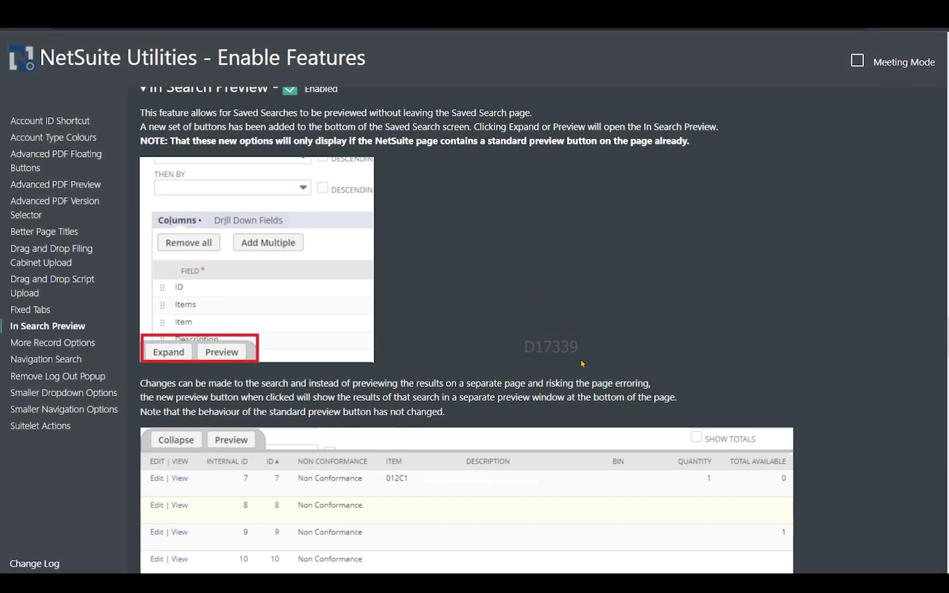
{"action": "scroll", "coordinate": [580, 360], "scroll_direction": "up", "scroll_amount": 3}
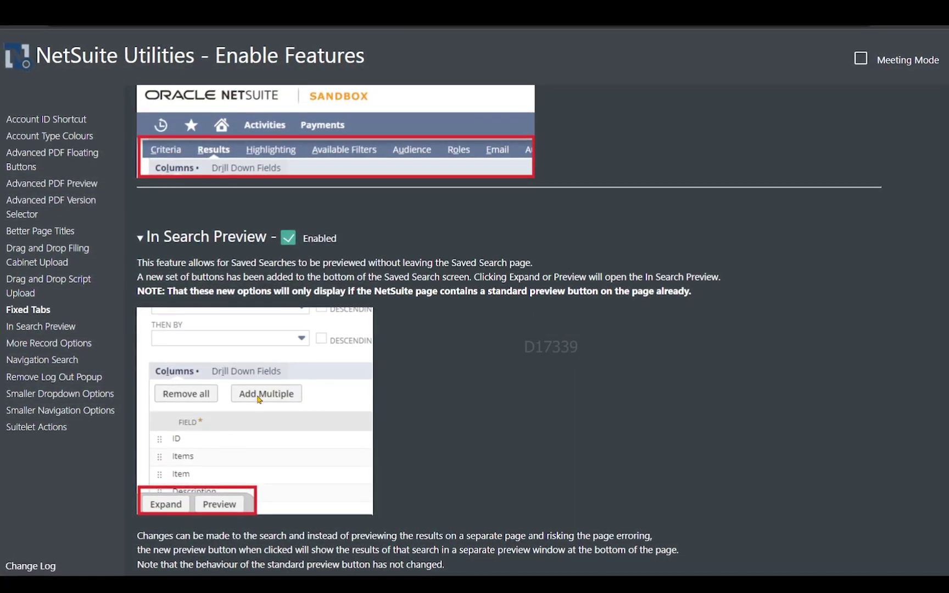
{"action": "scroll", "coordinate": [449, 390], "scroll_direction": "down", "scroll_amount": 12}
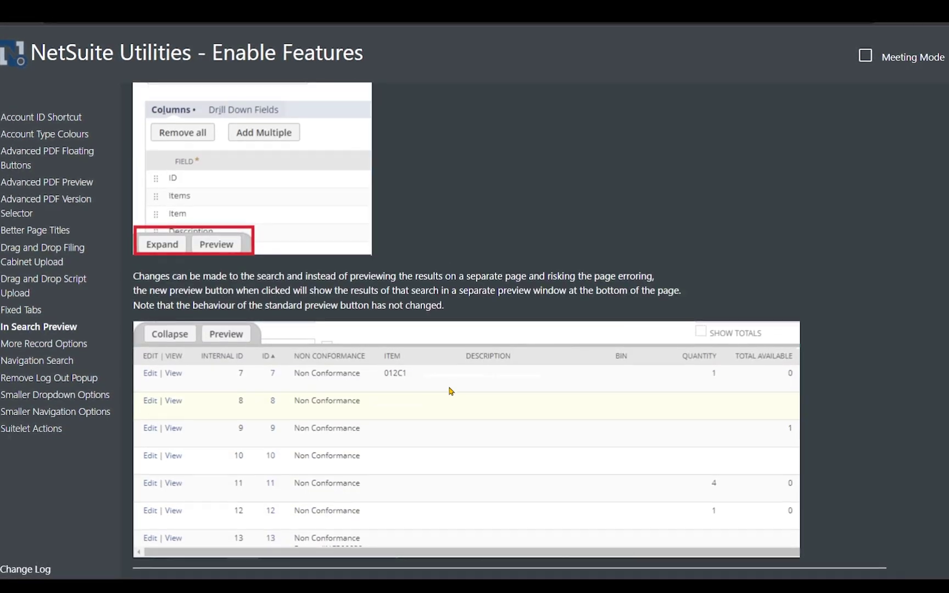
{"action": "scroll", "coordinate": [450, 392], "scroll_direction": "down", "scroll_amount": 4}
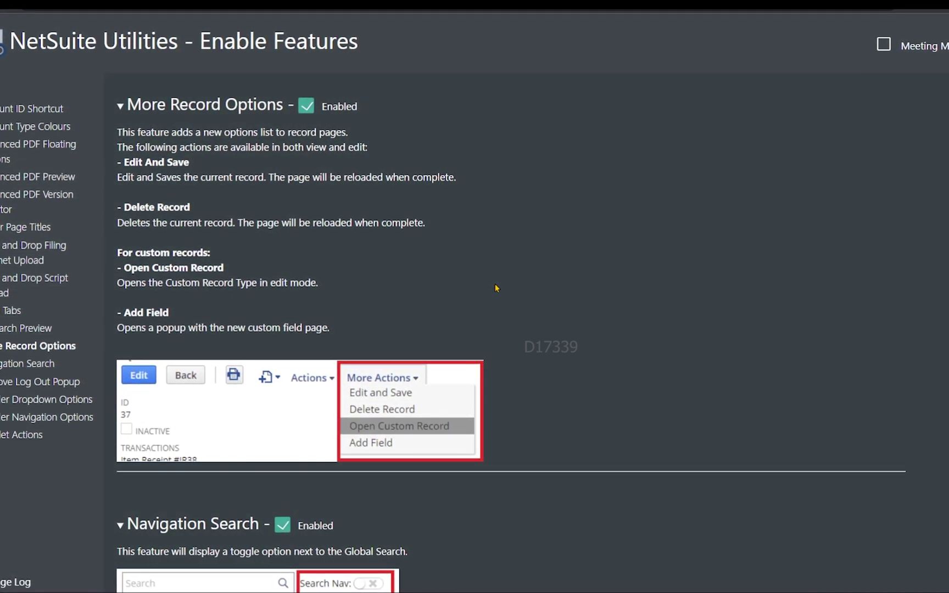
{"action": "scroll", "coordinate": [556, 290], "scroll_direction": "down", "scroll_amount": 5}
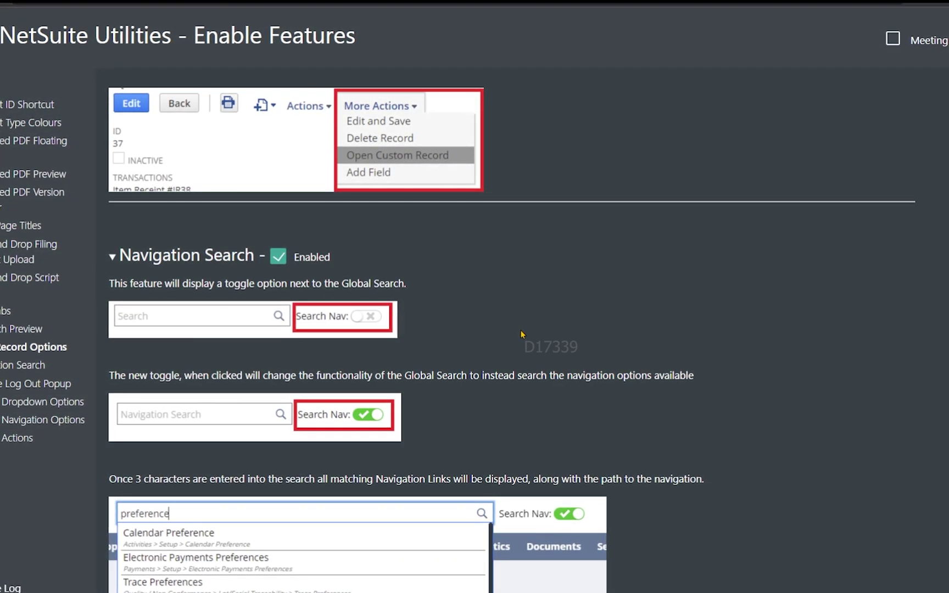
{"action": "scroll", "coordinate": [526, 334], "scroll_direction": "down", "scroll_amount": 1}
{"action": "scroll", "coordinate": [522, 334], "scroll_direction": "down", "scroll_amount": 3}
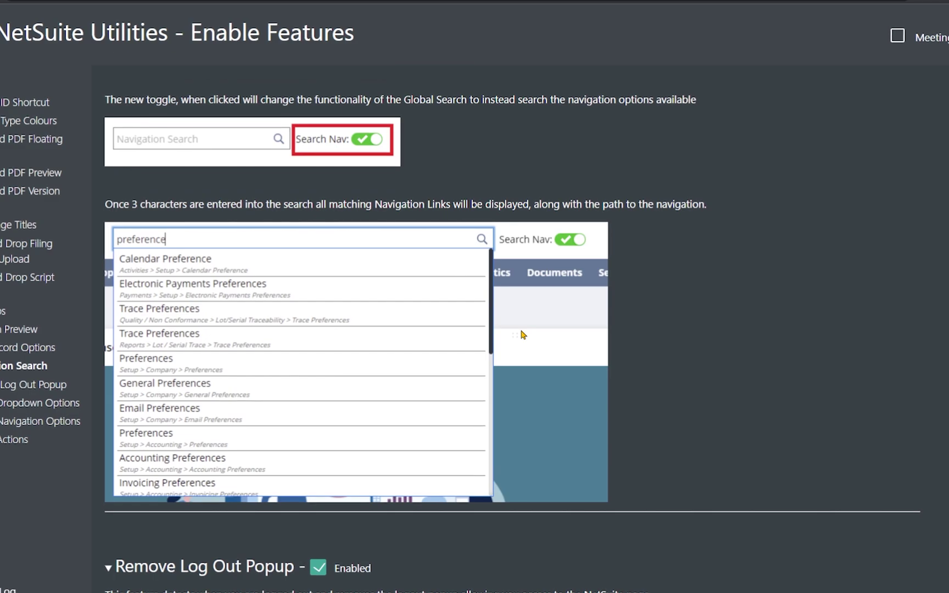
{"action": "scroll", "coordinate": [522, 335], "scroll_direction": "down", "scroll_amount": 3}
{"action": "scroll", "coordinate": [522, 334], "scroll_direction": "down", "scroll_amount": 4}
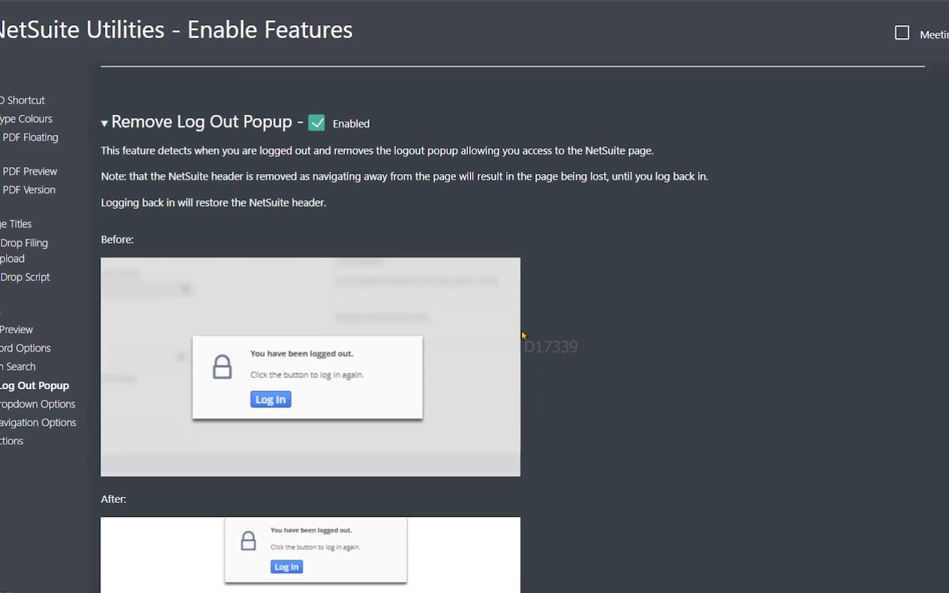
{"action": "scroll", "coordinate": [522, 335], "scroll_direction": "down", "scroll_amount": 1}
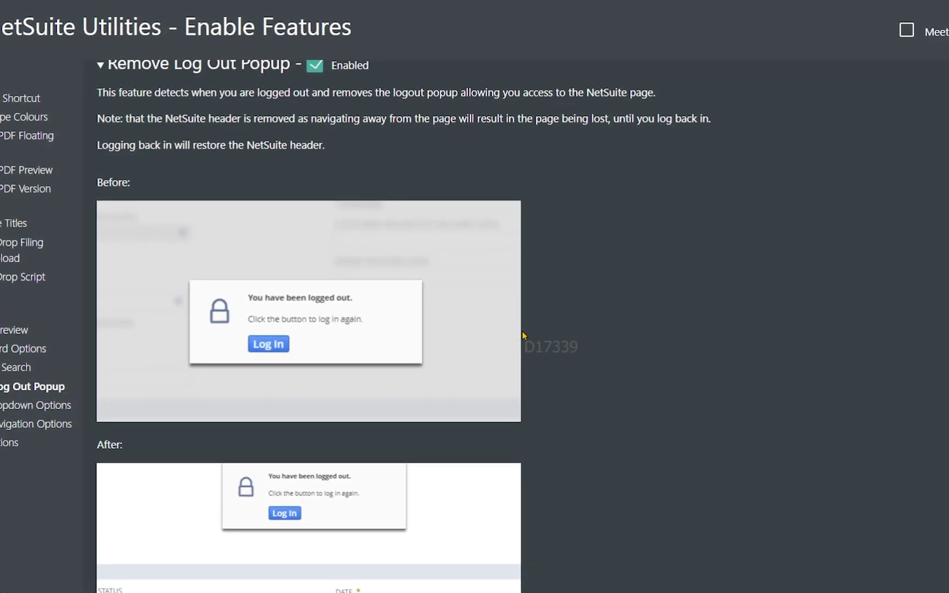
{"action": "scroll", "coordinate": [522, 334], "scroll_direction": "up", "scroll_amount": 1}
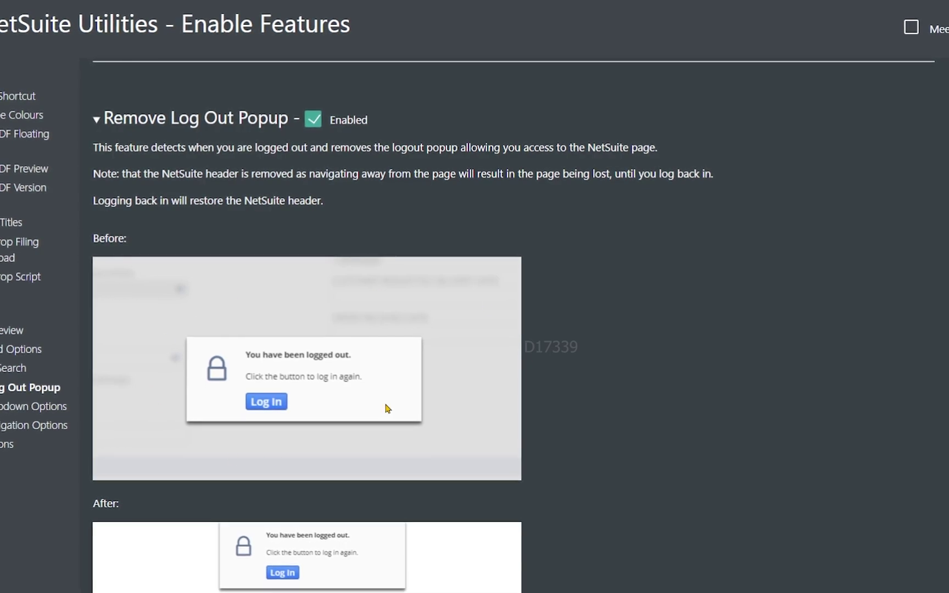
{"action": "scroll", "coordinate": [621, 394], "scroll_direction": "down", "scroll_amount": 9}
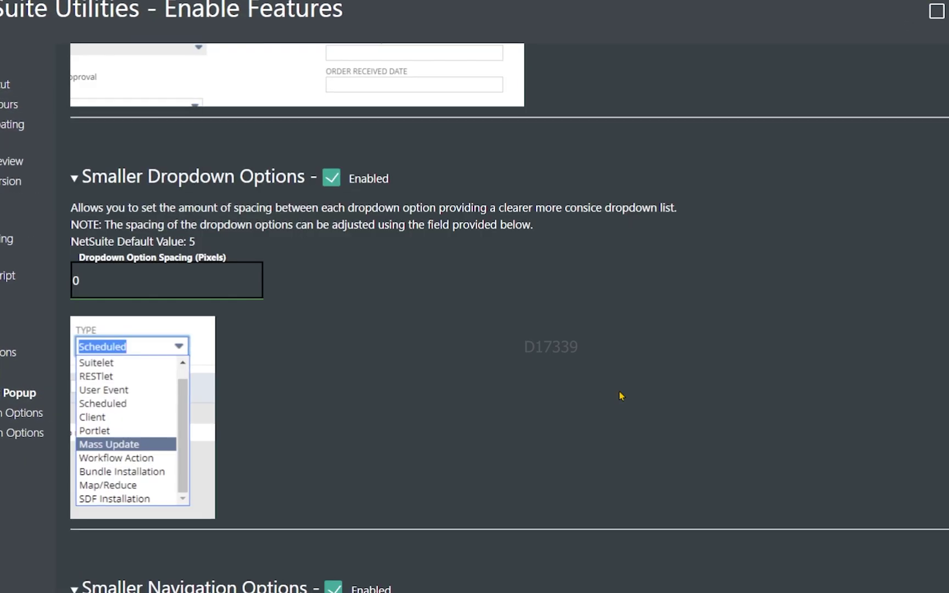
{"action": "scroll", "coordinate": [621, 394], "scroll_direction": "down", "scroll_amount": 2}
{"action": "scroll", "coordinate": [641, 453], "scroll_direction": "up", "scroll_amount": 3}
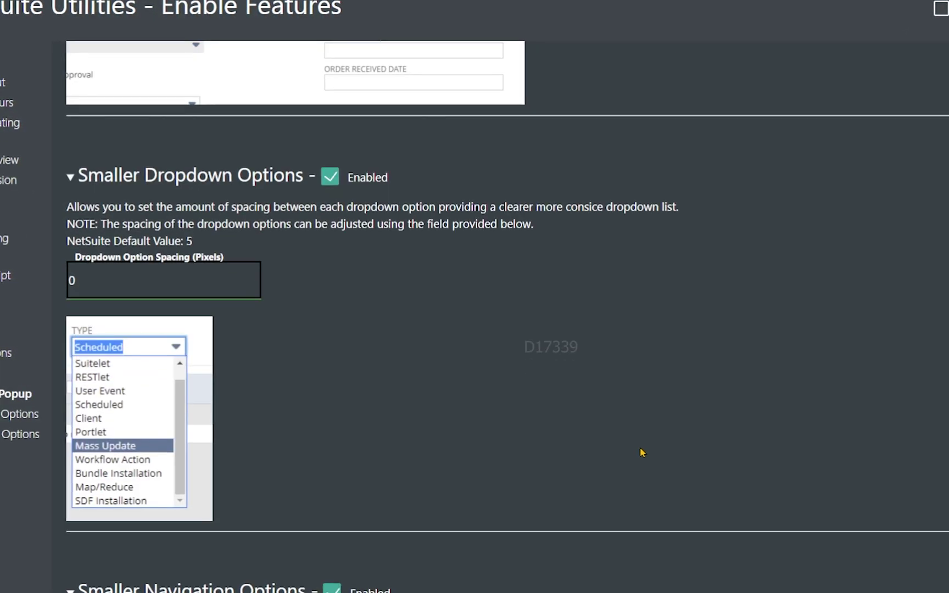
{"action": "scroll", "coordinate": [501, 436], "scroll_direction": "down", "scroll_amount": 8}
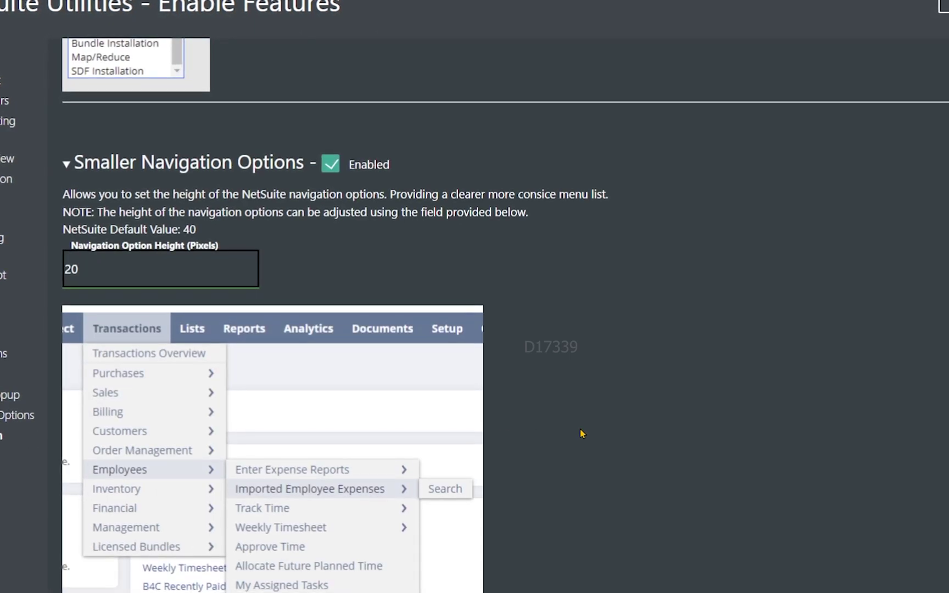
{"action": "scroll", "coordinate": [580, 429], "scroll_direction": "down", "scroll_amount": 5}
{"action": "scroll", "coordinate": [580, 428], "scroll_direction": "down", "scroll_amount": 5}
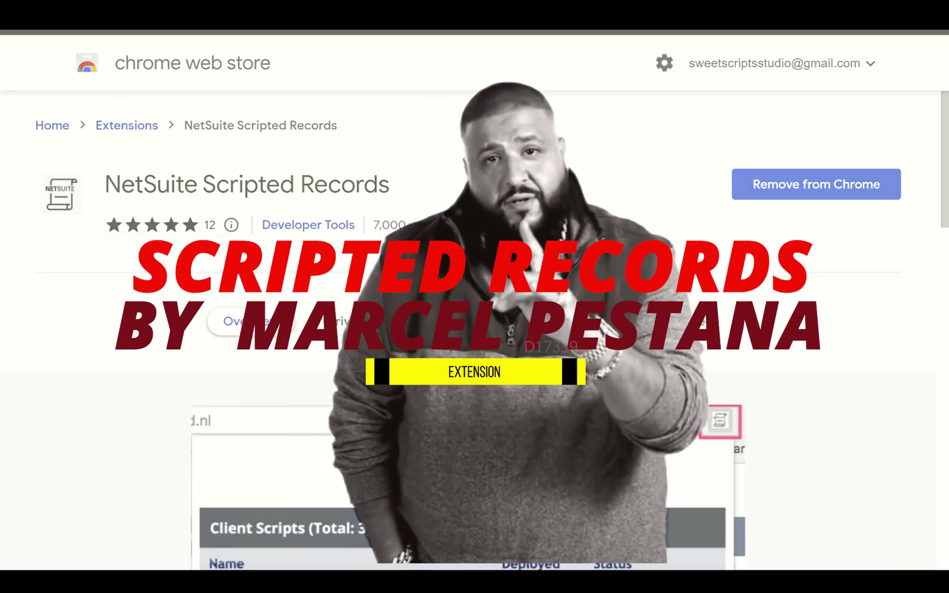
Step: Highlight, then deselect, the NetSuite Scripted Records title on its Chrome Web Store listing
{"action": "left_click_drag", "start_coordinate": [391, 185], "coordinate": [198, 185]}
{"action": "left_click", "coordinate": [198, 185]}
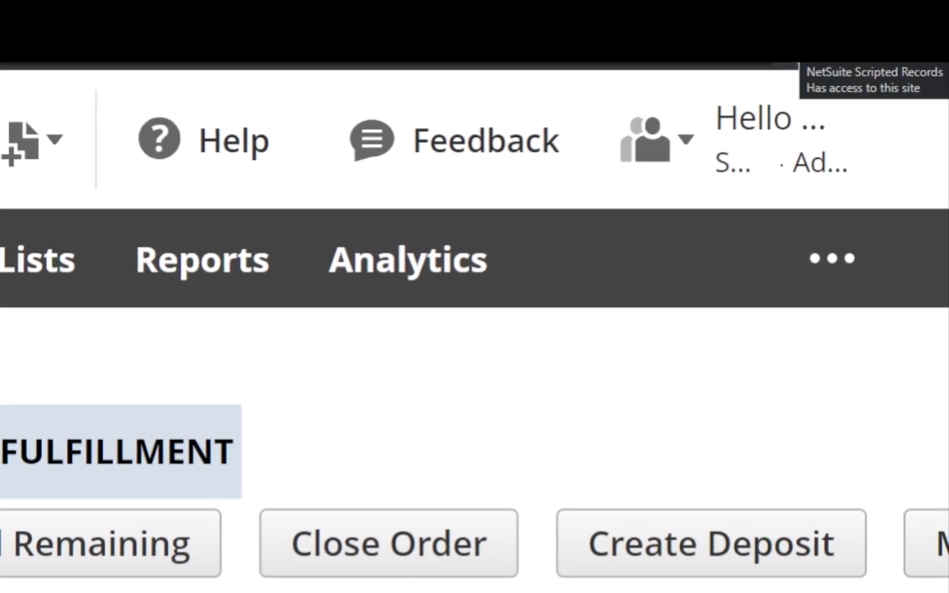
Step: List scripts on sales order 2198 and preview UE Sample Script's details and source code
{"action": "left_click", "coordinate": [785, 33]}
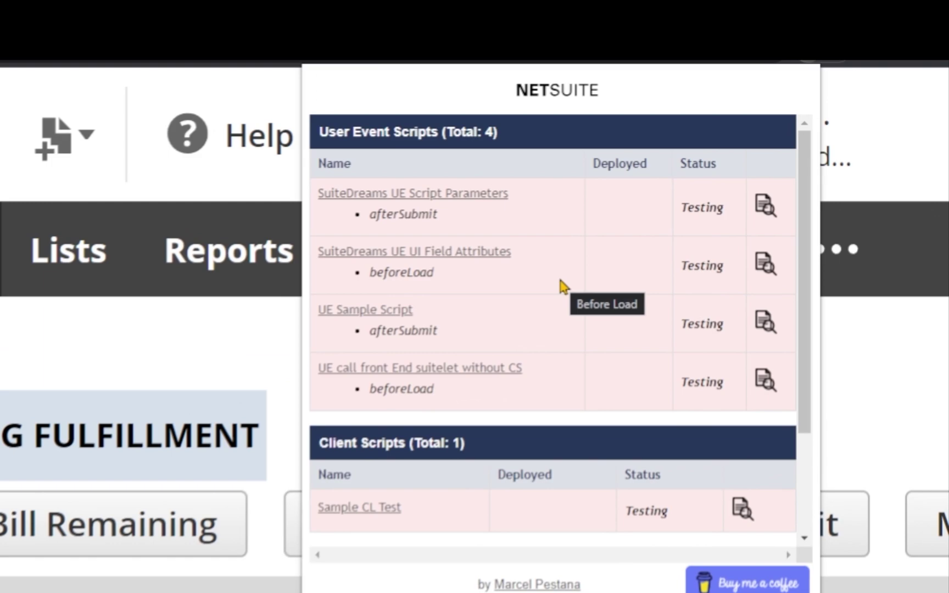
{"action": "scroll", "coordinate": [561, 284], "scroll_direction": "down", "scroll_amount": 3}
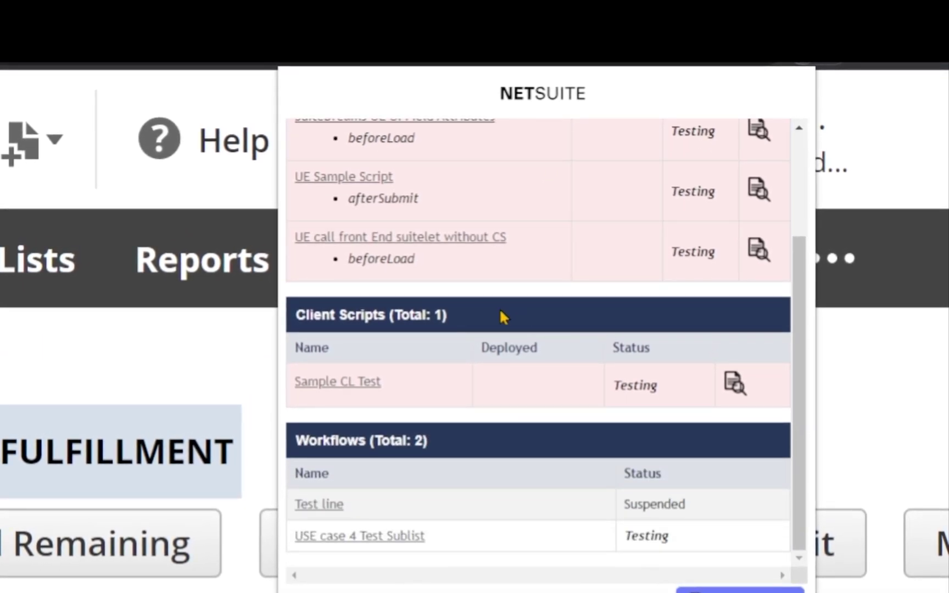
{"action": "scroll", "coordinate": [477, 509], "scroll_direction": "up", "scroll_amount": 3}
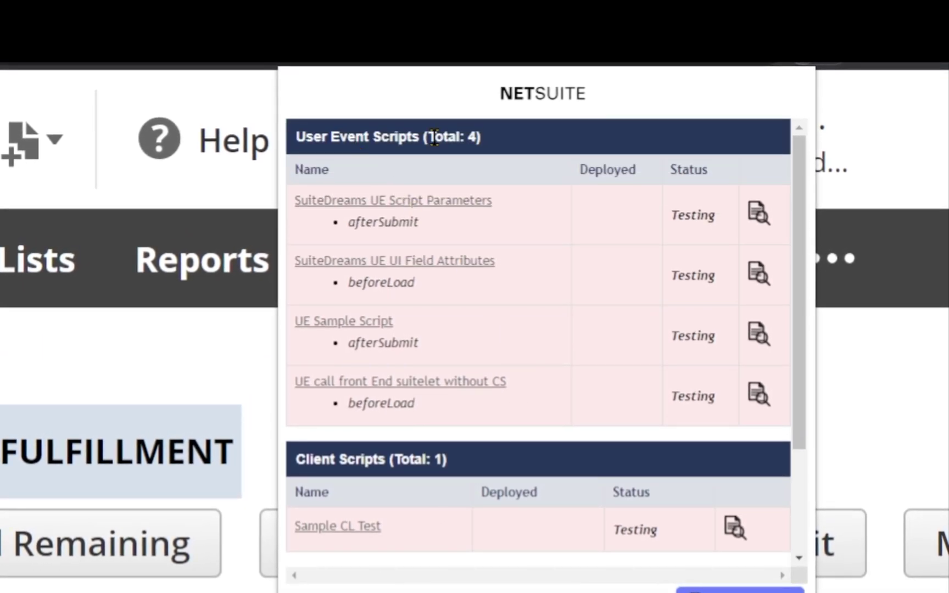
{"action": "left_click", "coordinate": [760, 334]}
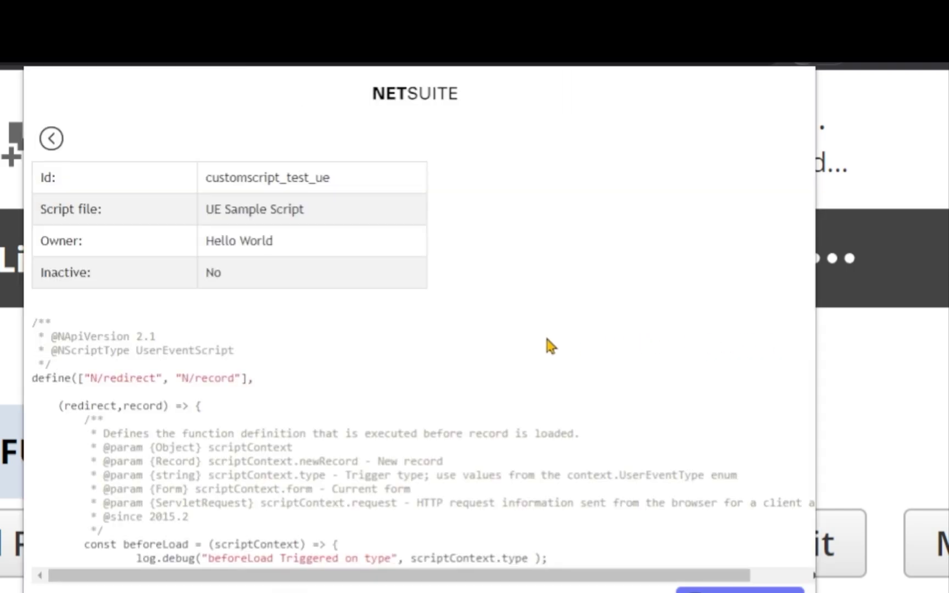
{"action": "scroll", "coordinate": [275, 315], "scroll_direction": "down", "scroll_amount": 4}
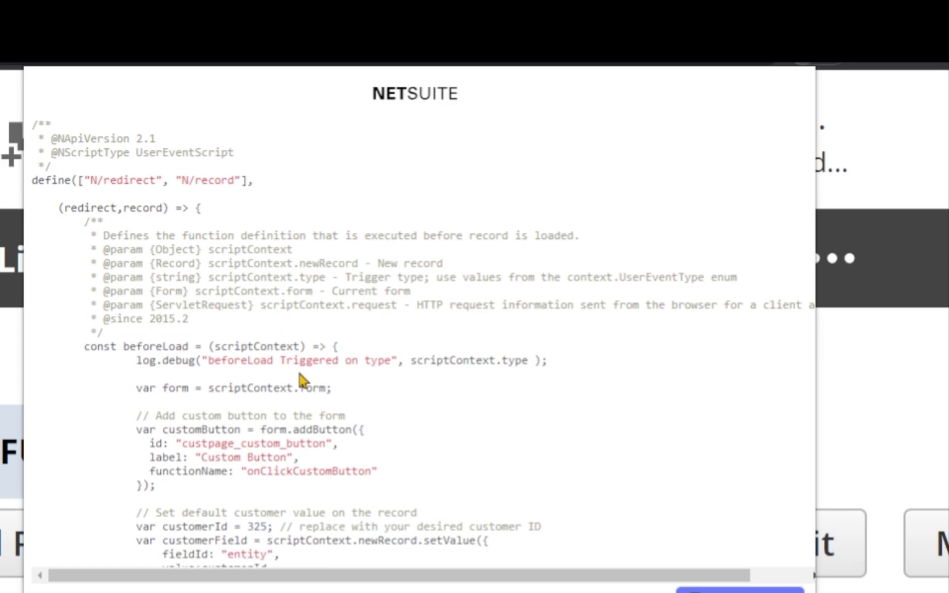
{"action": "scroll", "coordinate": [299, 379], "scroll_direction": "up", "scroll_amount": 4}
{"action": "left_click", "coordinate": [51, 138]}
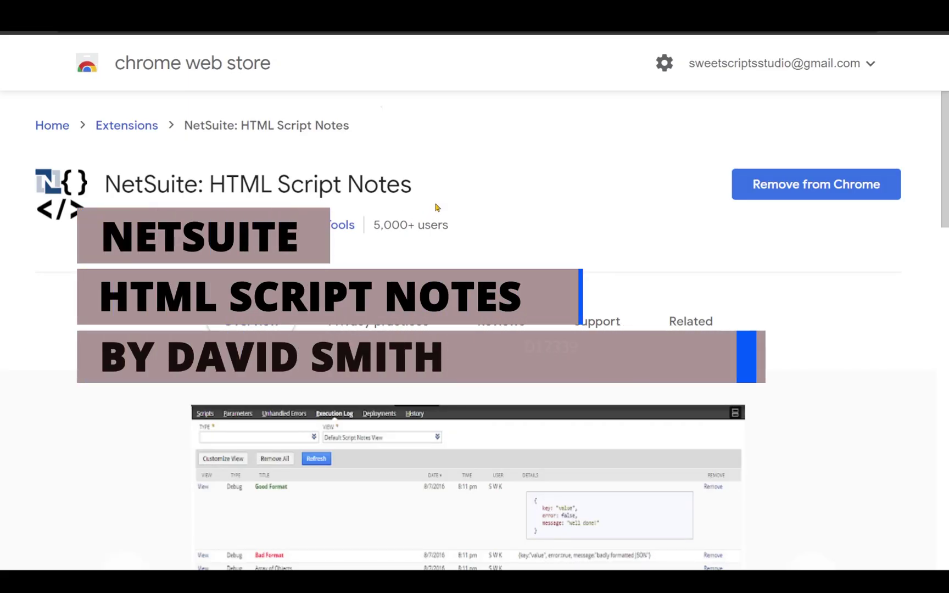
Step: Highlight the HTML Script Notes title, then scroll to its screenshots and back
{"action": "triple_click", "coordinate": [108, 177]}
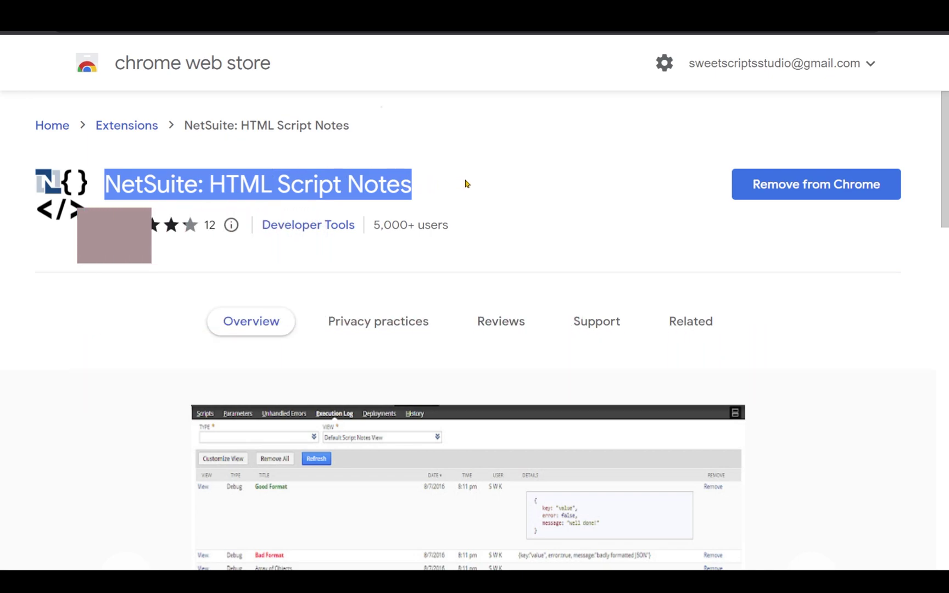
{"action": "left_click", "coordinate": [465, 183]}
{"action": "scroll", "coordinate": [466, 183], "scroll_direction": "down", "scroll_amount": 5}
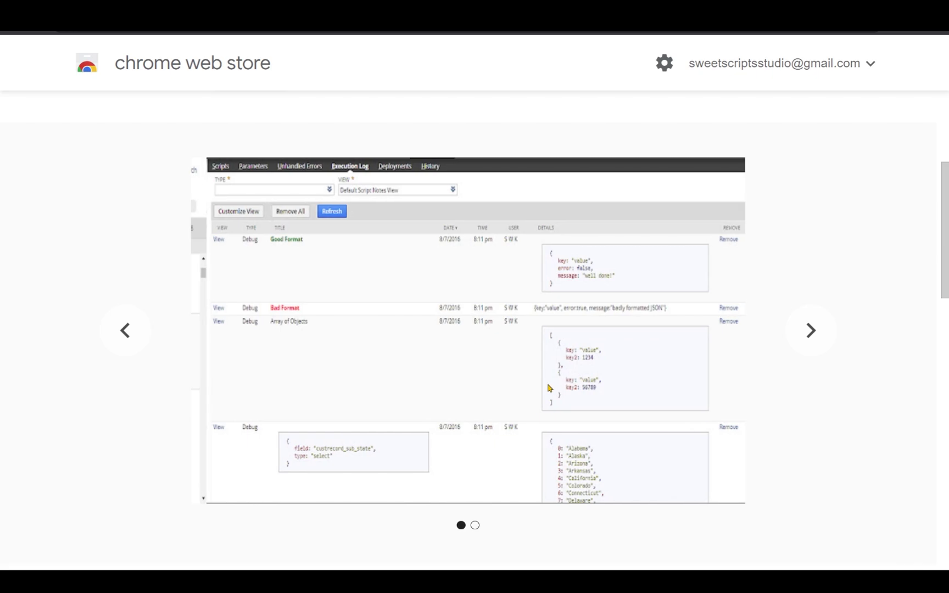
{"action": "scroll", "coordinate": [488, 355], "scroll_direction": "up", "scroll_amount": 5}
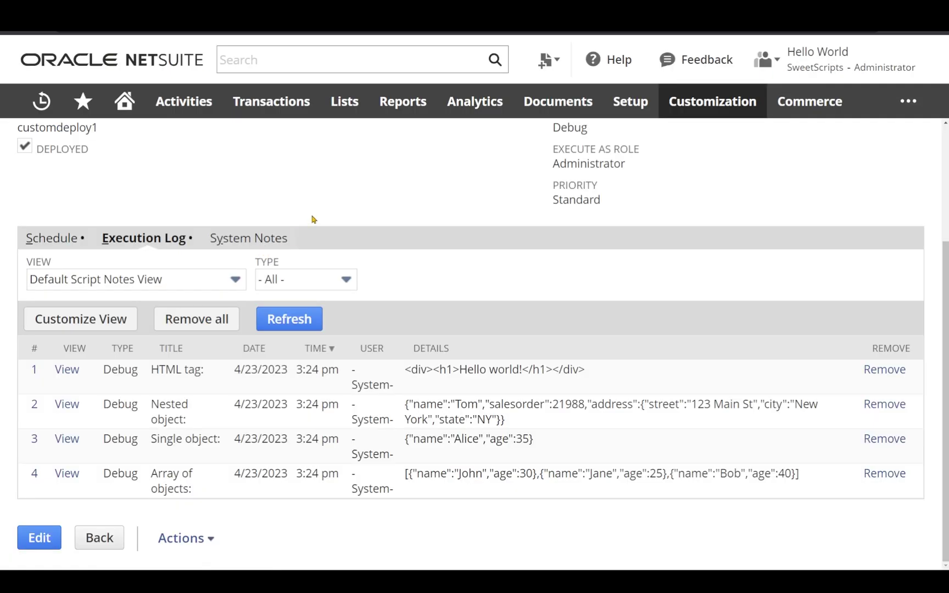
Step: Select the raw HTML and JSON details of the four Debug log entries, then deselect
{"action": "left_click_drag", "start_coordinate": [405, 372], "coordinate": [595, 370]}
{"action": "left_click_drag", "start_coordinate": [409, 405], "coordinate": [526, 421]}
{"action": "left_click_drag", "start_coordinate": [408, 443], "coordinate": [568, 440]}
{"action": "left_click_drag", "start_coordinate": [406, 474], "coordinate": [557, 472]}
{"action": "left_click", "coordinate": [426, 213]}
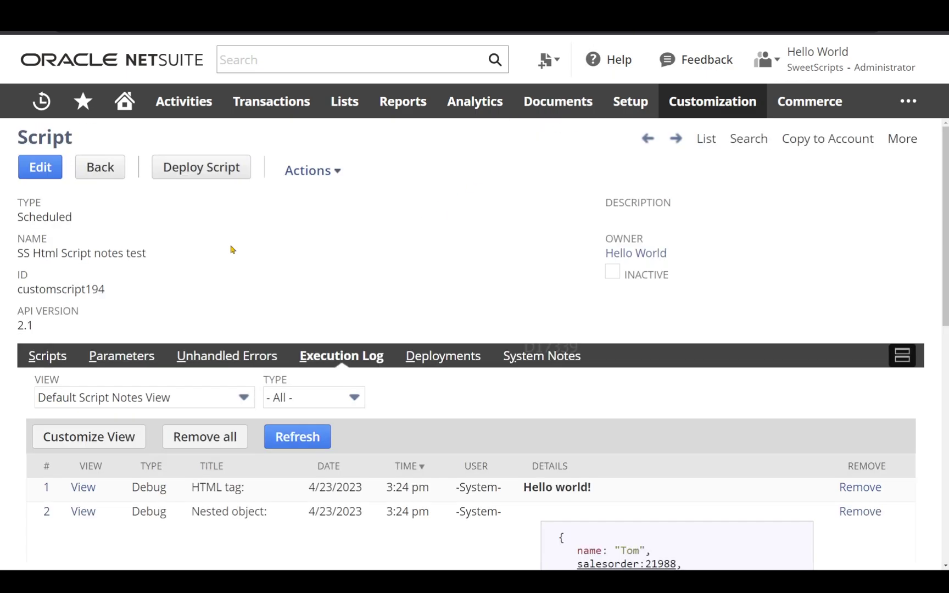
Step: Scroll through the formatted log entries and follow the salesorder:21988 link
{"action": "scroll", "coordinate": [232, 249], "scroll_direction": "down", "scroll_amount": 5}
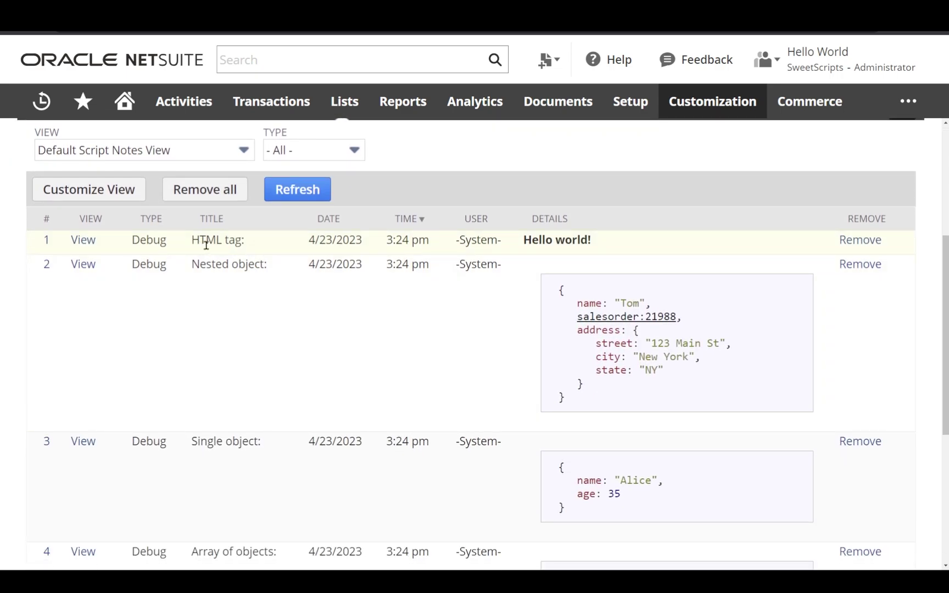
{"action": "scroll", "coordinate": [258, 278], "scroll_direction": "down", "scroll_amount": 2}
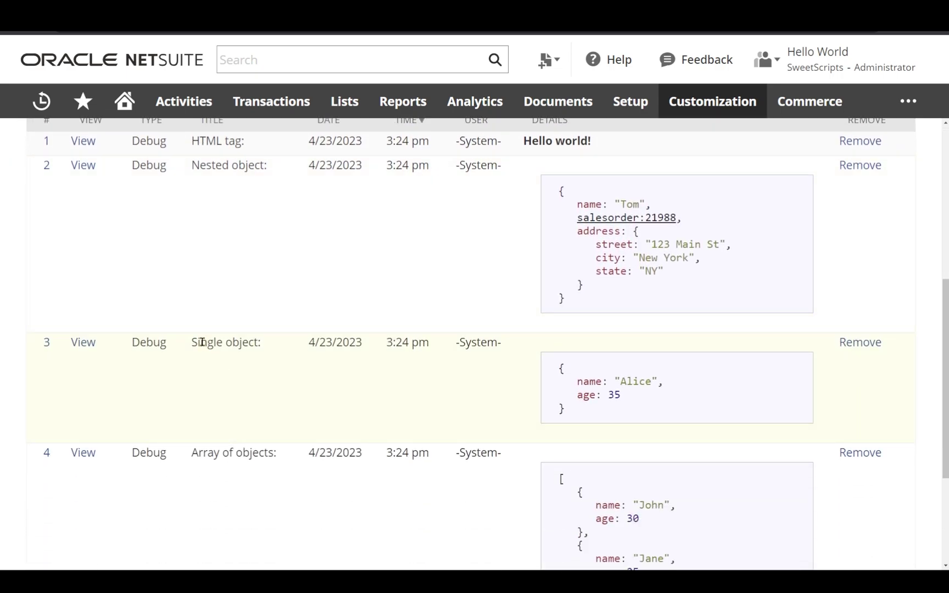
{"action": "scroll", "coordinate": [514, 428], "scroll_direction": "down", "scroll_amount": 3}
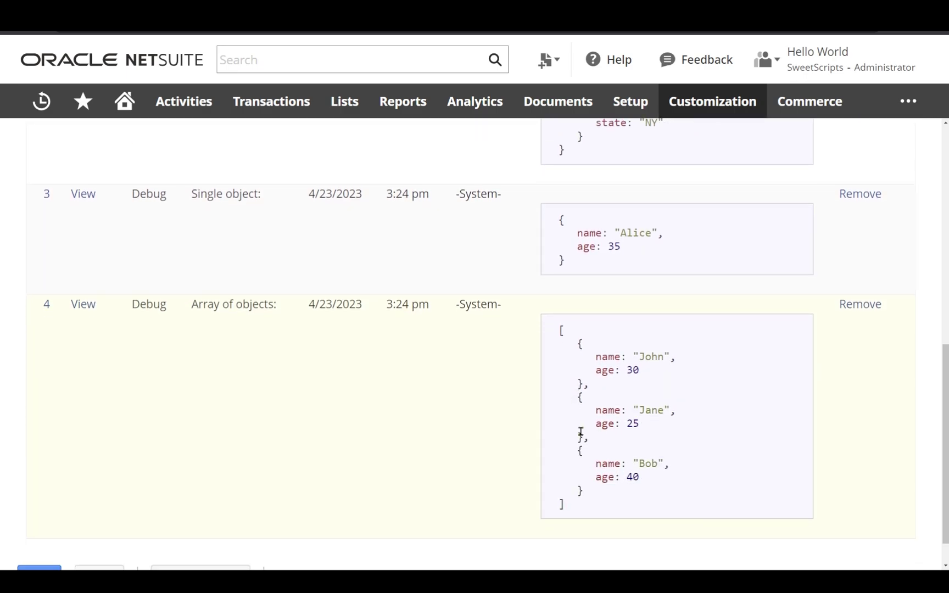
{"action": "scroll", "coordinate": [601, 407], "scroll_direction": "up", "scroll_amount": 5}
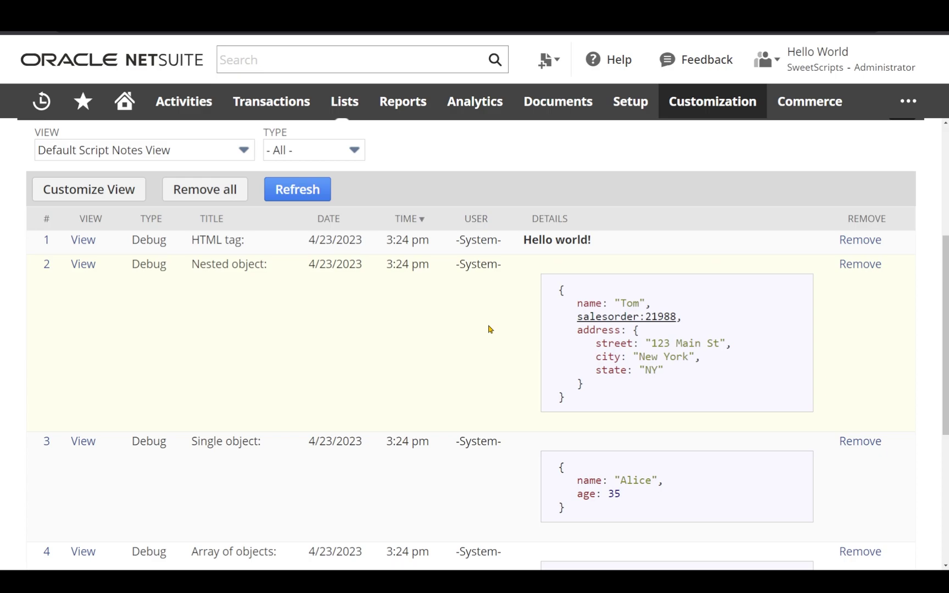
{"action": "left_click", "coordinate": [627, 317]}
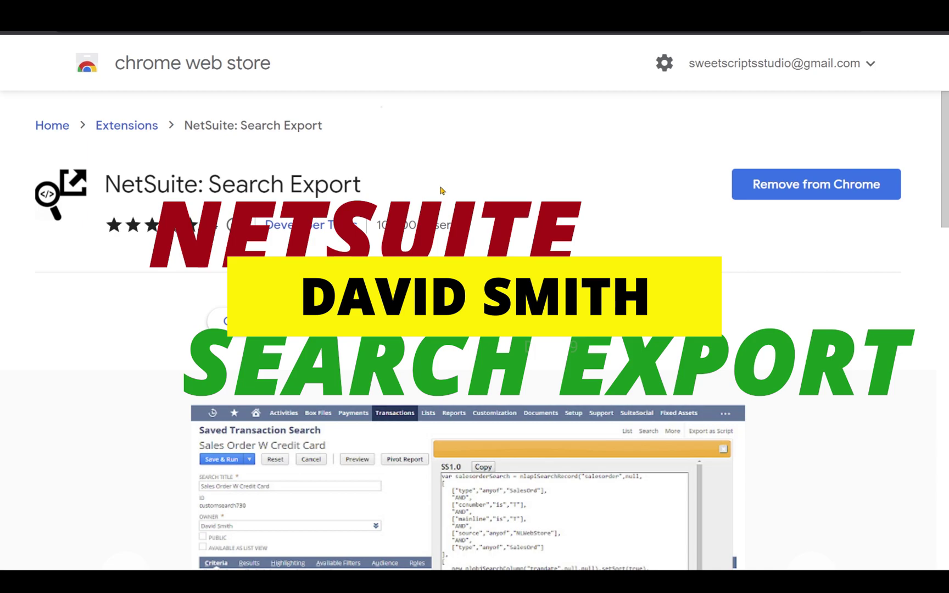
Step: Highlight the Search Export title and rating, then clear the selection
{"action": "left_click_drag", "start_coordinate": [400, 224], "coordinate": [105, 184]}
{"action": "left_click", "coordinate": [116, 366]}
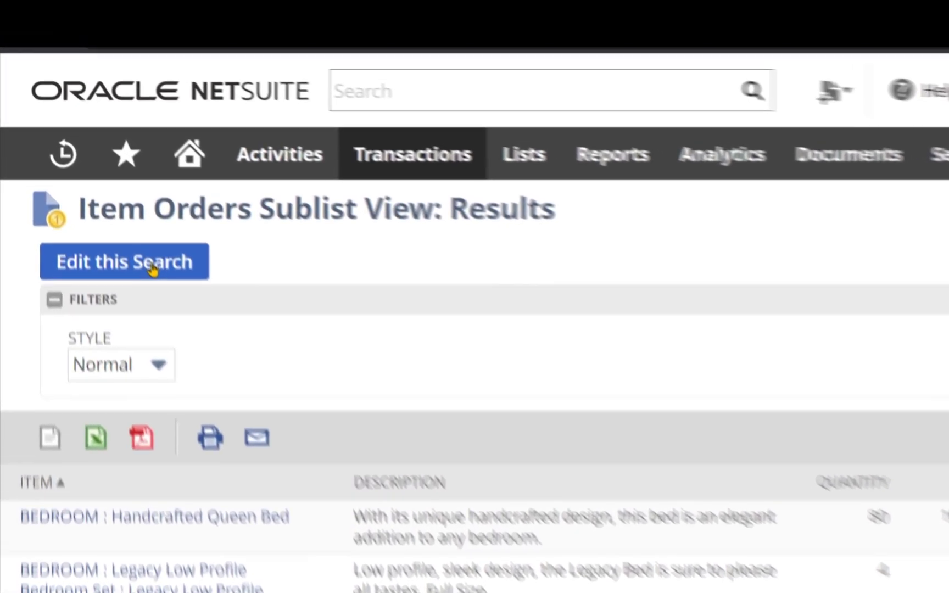
Step: Open the Item Orders Sublist View search for editing and export it as script code
{"action": "left_click", "coordinate": [153, 270]}
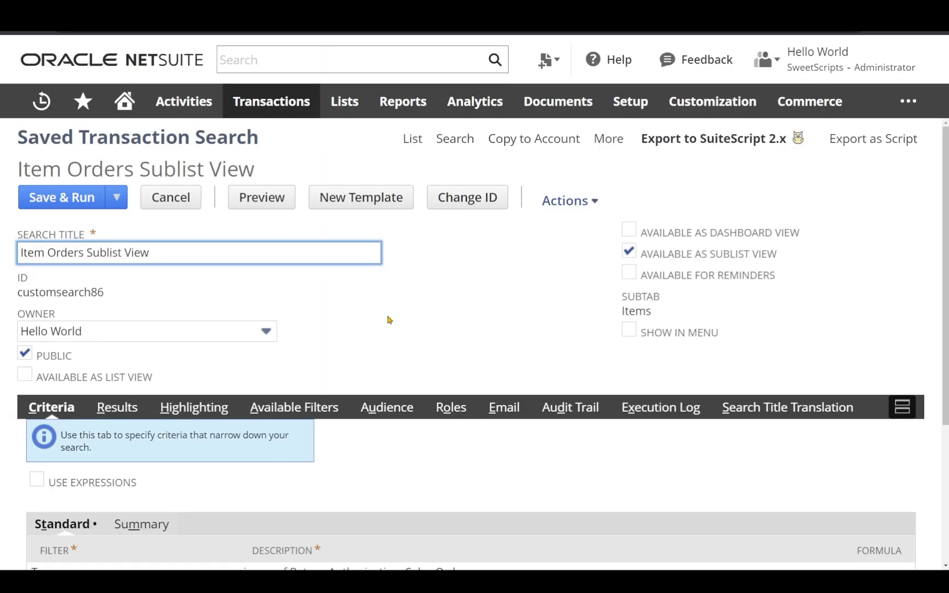
{"action": "left_click", "coordinate": [868, 141]}
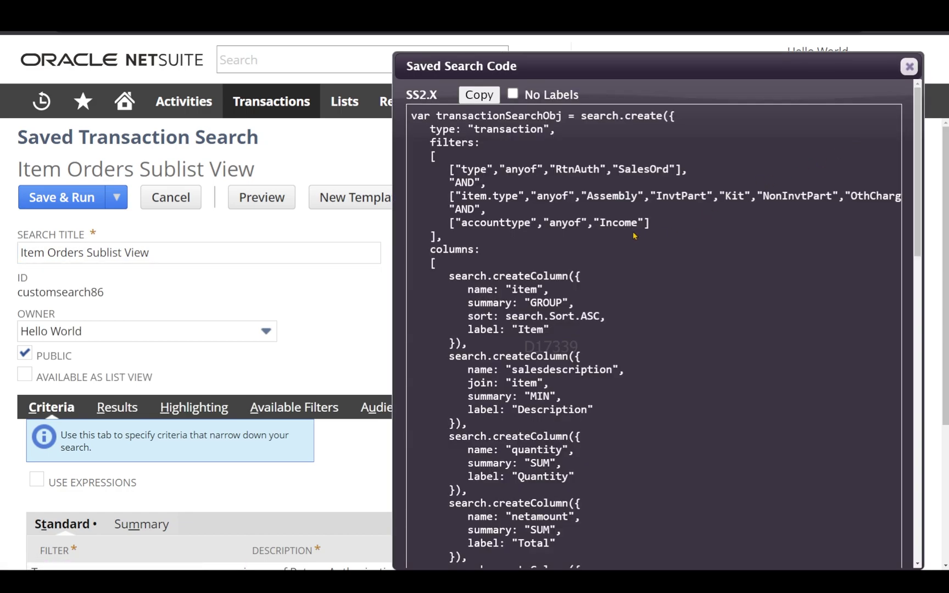
{"action": "scroll", "coordinate": [553, 219], "scroll_direction": "down", "scroll_amount": 12}
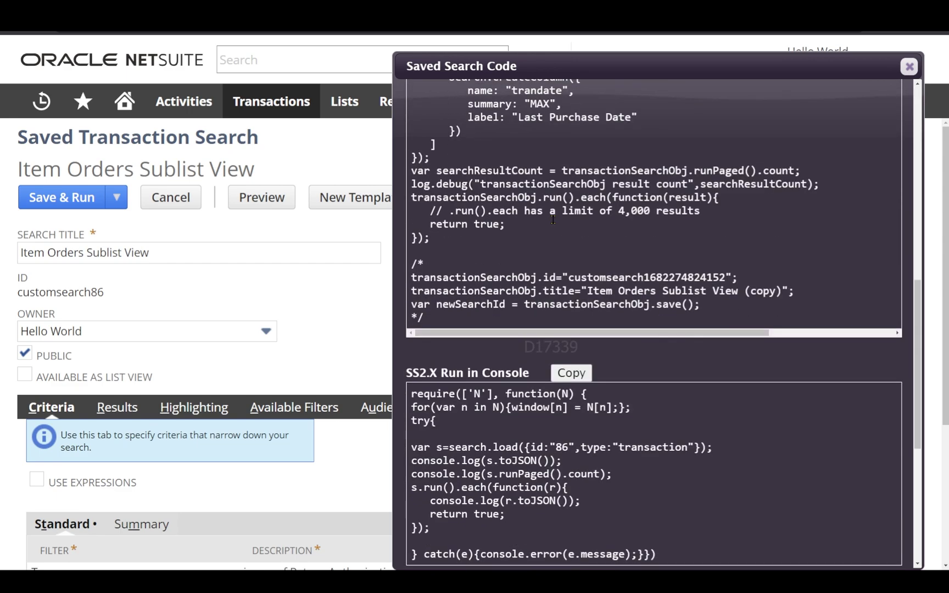
{"action": "scroll", "coordinate": [475, 314], "scroll_direction": "down", "scroll_amount": 3}
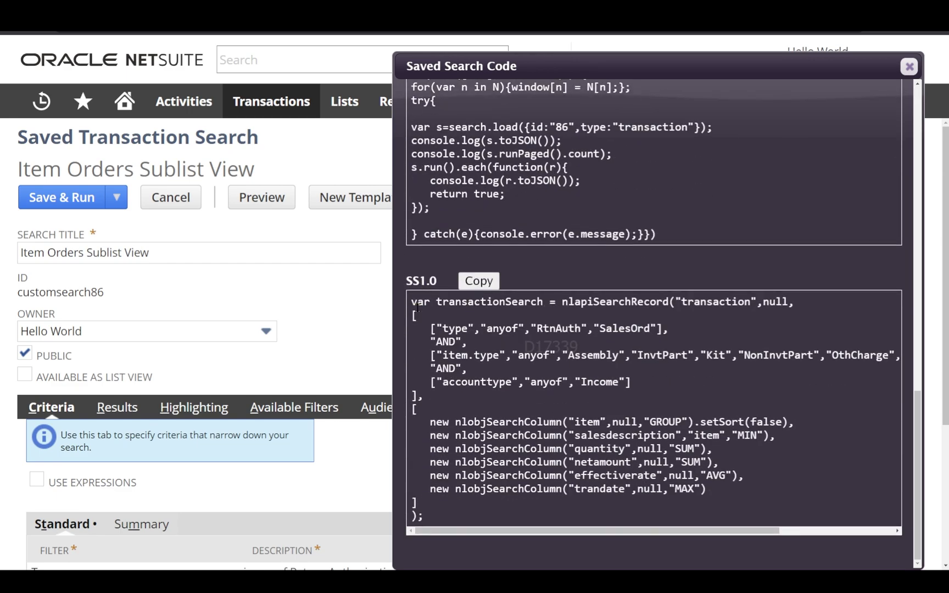
{"action": "scroll", "coordinate": [474, 324], "scroll_direction": "up", "scroll_amount": 5}
{"action": "scroll", "coordinate": [567, 275], "scroll_direction": "down", "scroll_amount": 2}
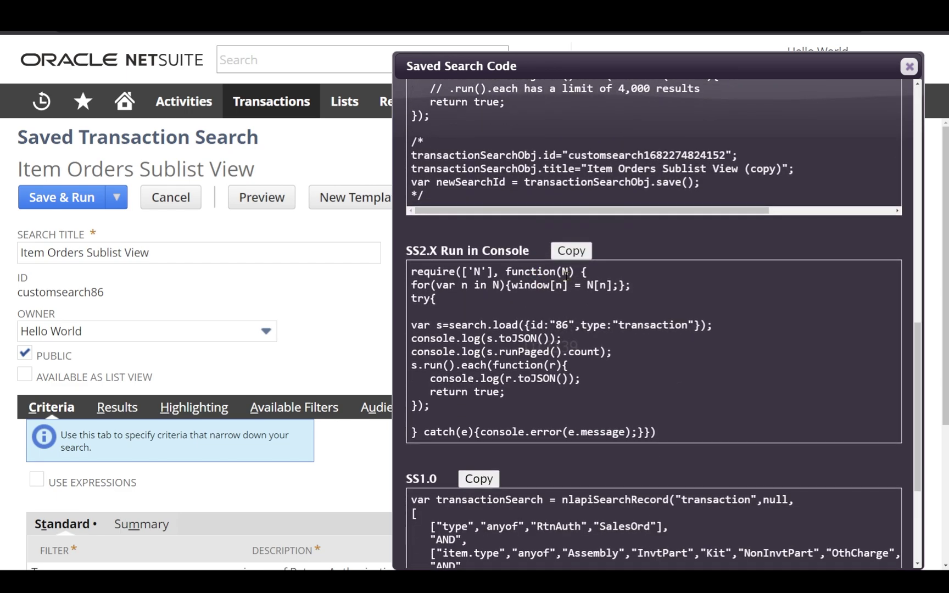
Step: Highlight the console script, description MIN and quantity SUM summaries, and the Item label
{"action": "left_click_drag", "start_coordinate": [656, 432], "coordinate": [411, 279]}
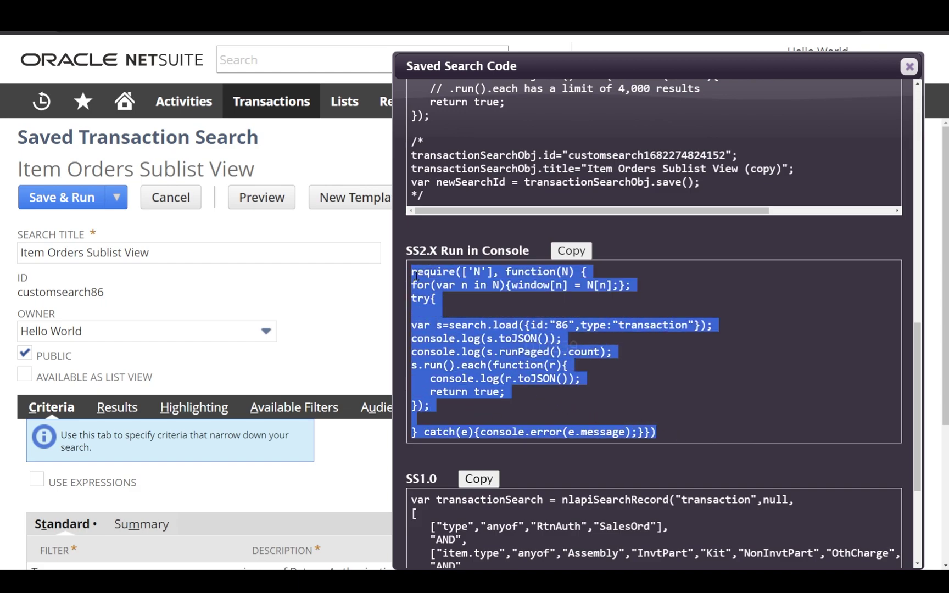
{"action": "scroll", "coordinate": [505, 325], "scroll_direction": "up", "scroll_amount": 6}
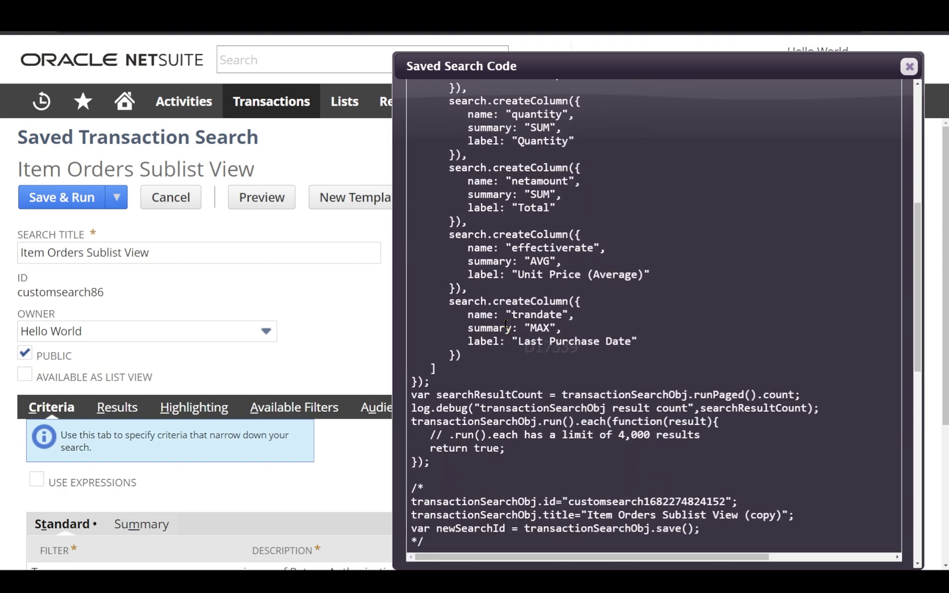
{"action": "scroll", "coordinate": [505, 325], "scroll_direction": "up", "scroll_amount": 5}
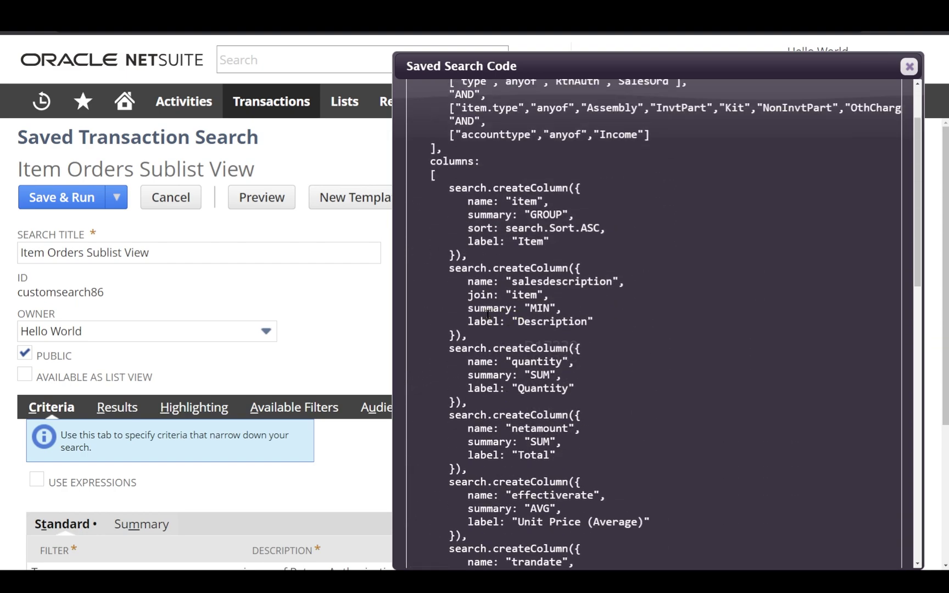
{"action": "left_click_drag", "start_coordinate": [465, 308], "coordinate": [571, 309]}
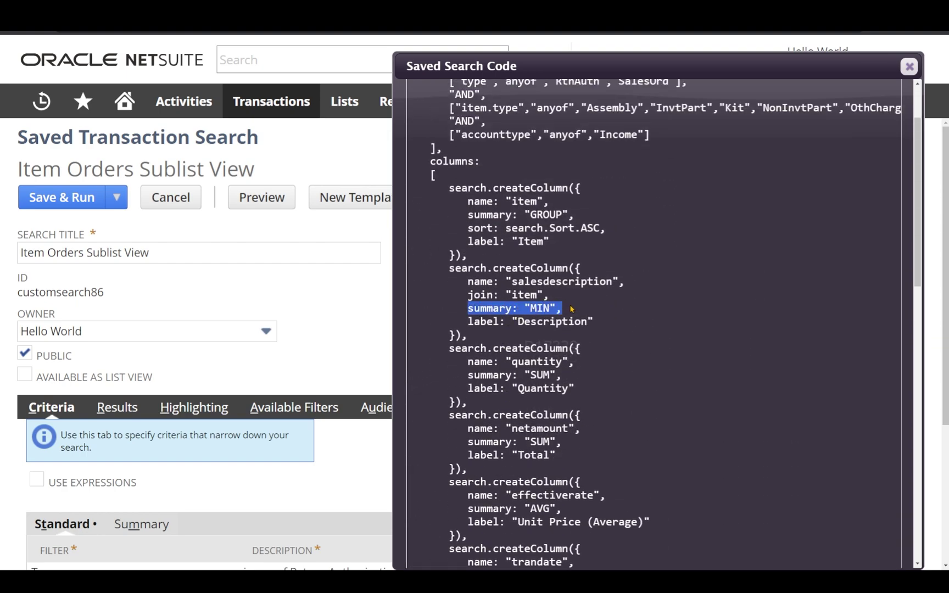
{"action": "left_click", "coordinate": [619, 308]}
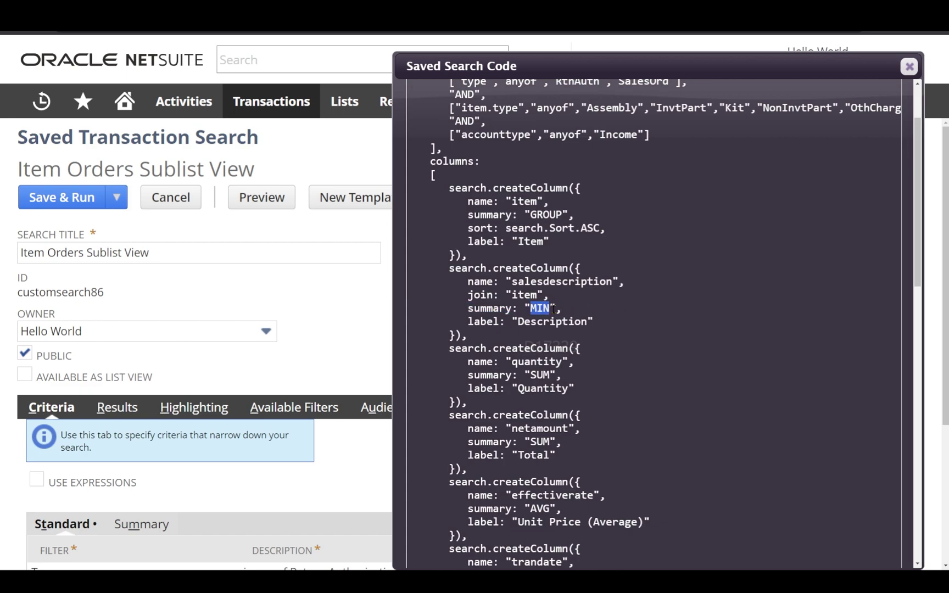
{"action": "double_click", "coordinate": [540, 375]}
{"action": "scroll", "coordinate": [541, 379], "scroll_direction": "down", "scroll_amount": 2}
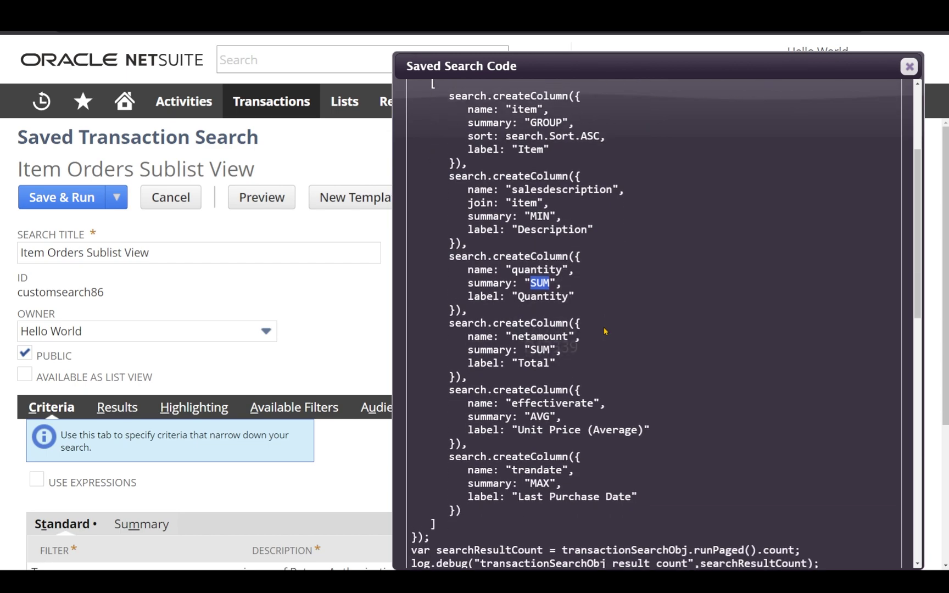
{"action": "scroll", "coordinate": [603, 327], "scroll_direction": "down", "scroll_amount": 3}
{"action": "scroll", "coordinate": [602, 325], "scroll_direction": "up", "scroll_amount": 7}
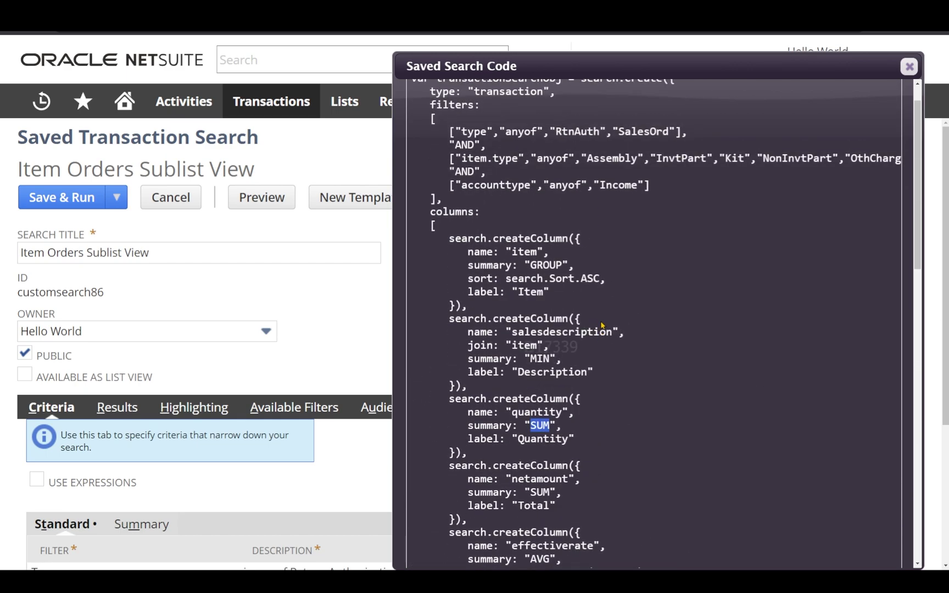
{"action": "left_click_drag", "start_coordinate": [555, 329], "coordinate": [463, 329]}
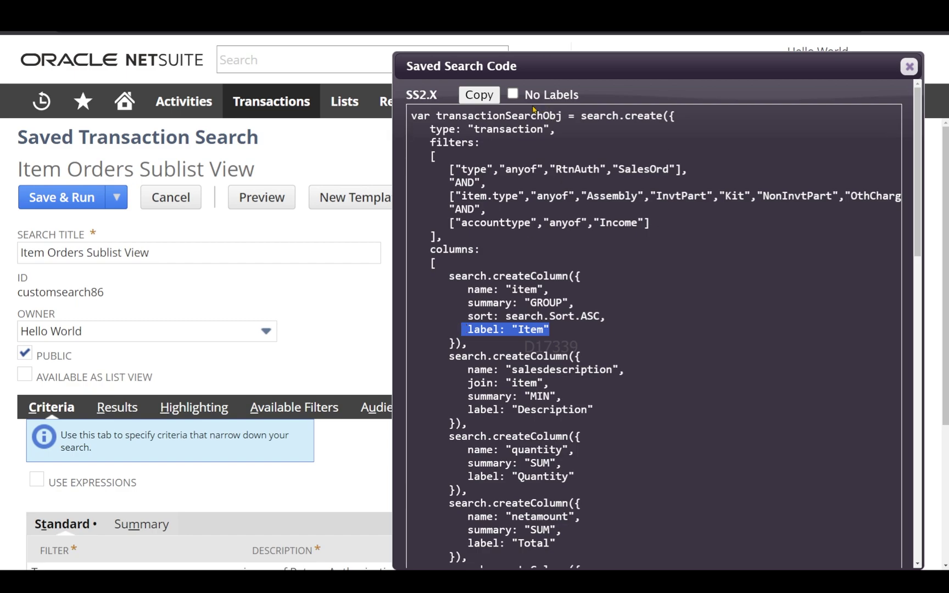
Step: Toggle No Labels on and off, then highlight the result-count logging and loop code
{"action": "left_click", "coordinate": [512, 95]}
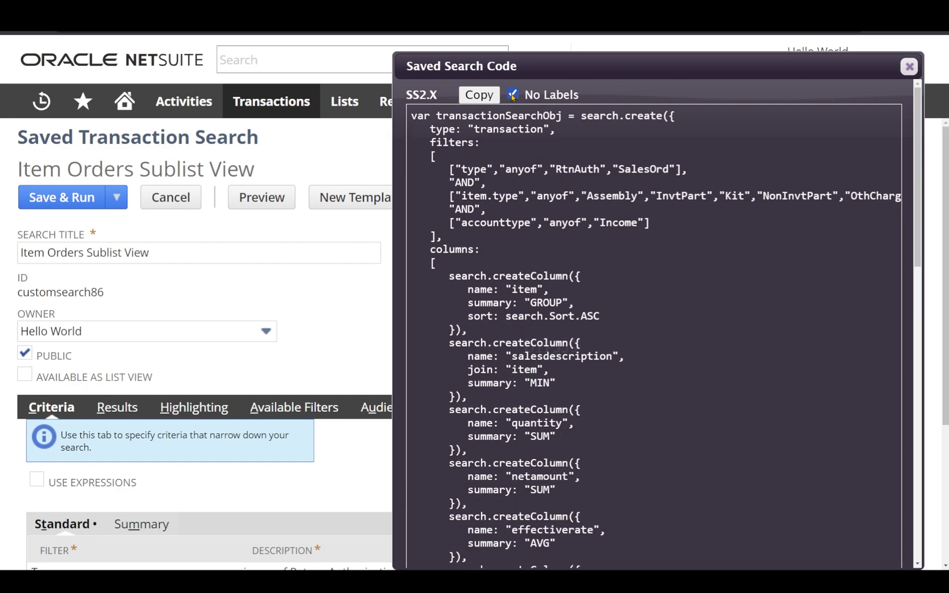
{"action": "left_click", "coordinate": [513, 95]}
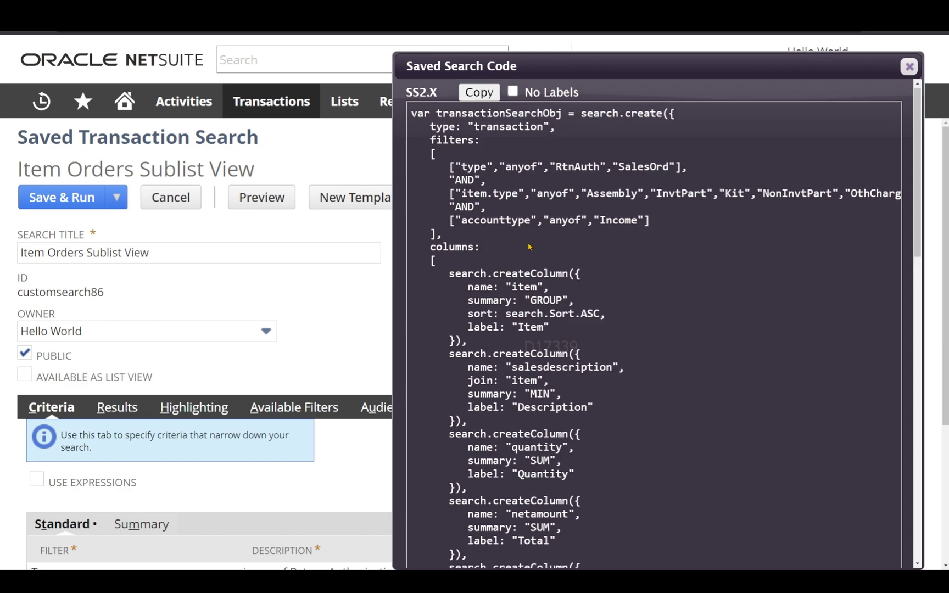
{"action": "scroll", "coordinate": [526, 276], "scroll_direction": "down", "scroll_amount": 5}
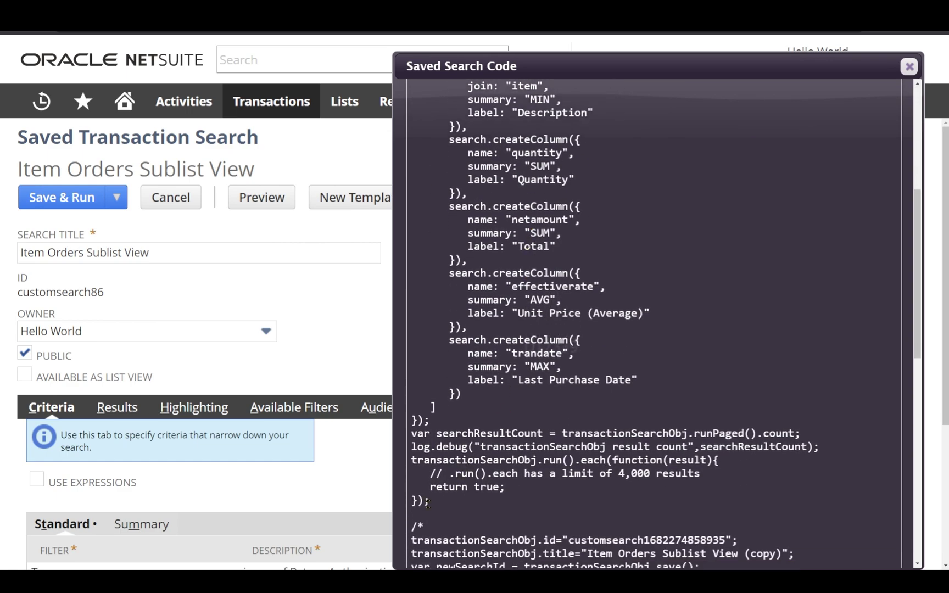
{"action": "left_click_drag", "start_coordinate": [427, 503], "coordinate": [411, 447]}
{"action": "left_click", "coordinate": [517, 451]}
Step: Highlight transactionSearchObj, the run().each loop, and the search copy's id and title
{"action": "scroll", "coordinate": [516, 450], "scroll_direction": "down", "scroll_amount": 1}
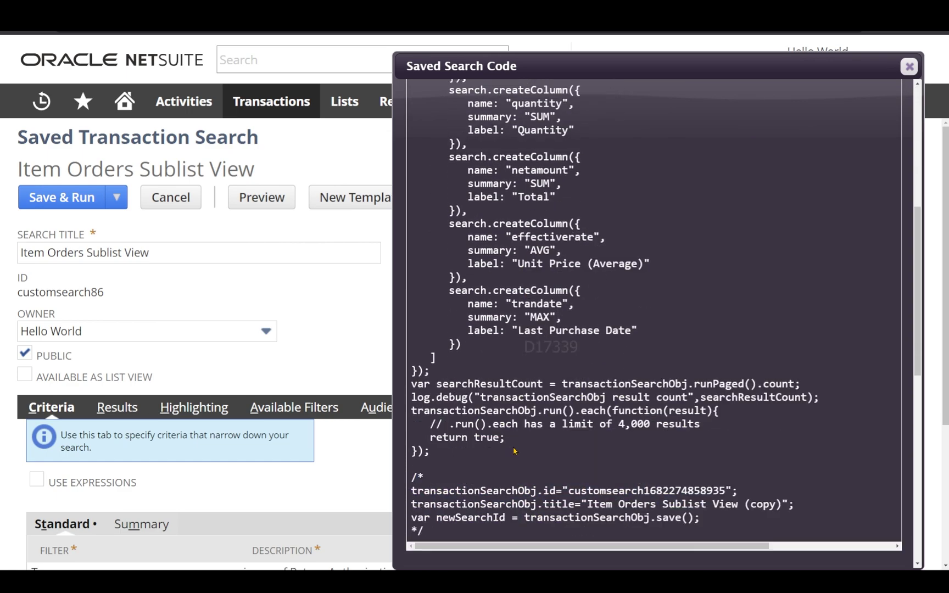
{"action": "double_click", "coordinate": [508, 412]}
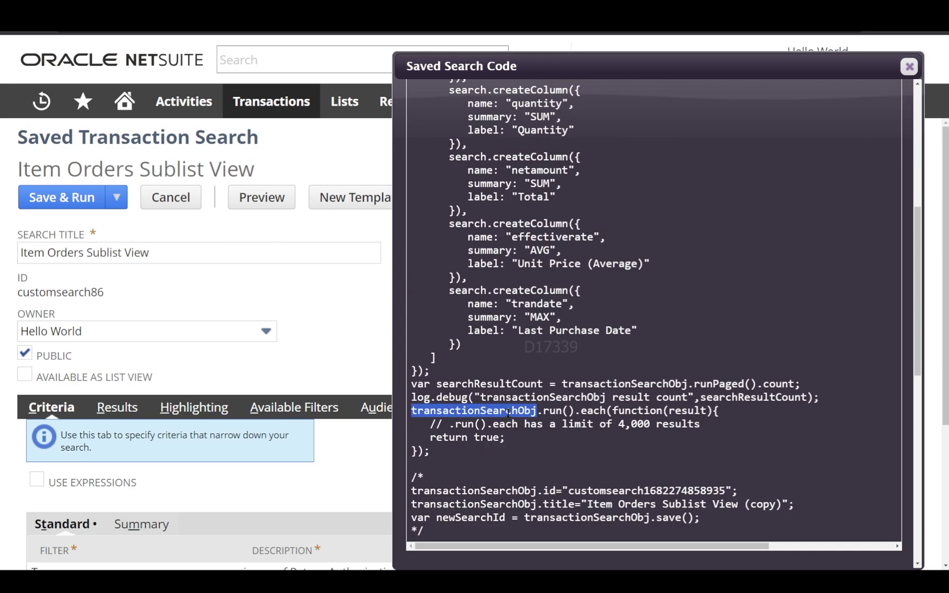
{"action": "left_click_drag", "start_coordinate": [543, 412], "coordinate": [583, 455]}
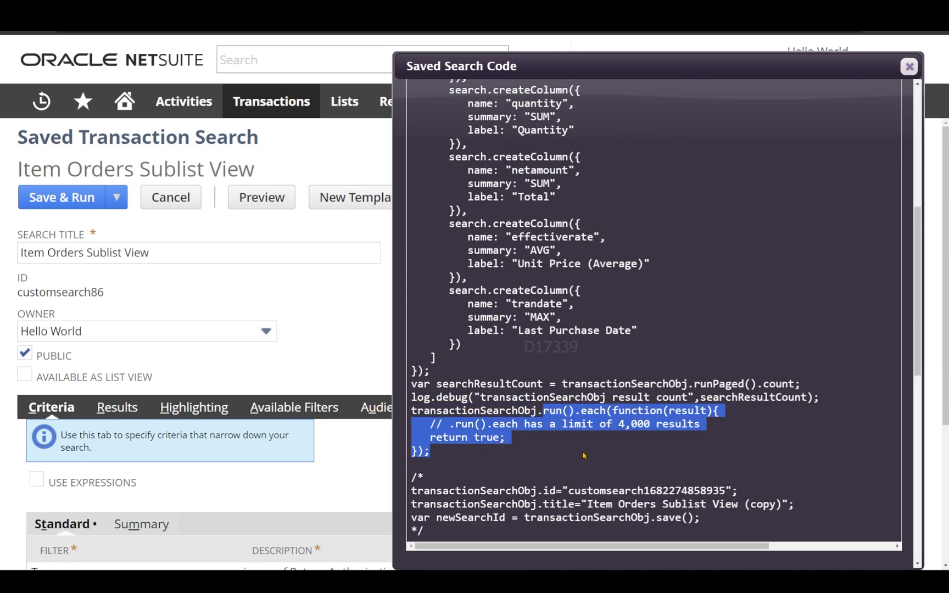
{"action": "left_click", "coordinate": [583, 455]}
{"action": "scroll", "coordinate": [546, 424], "scroll_direction": "down", "scroll_amount": 2}
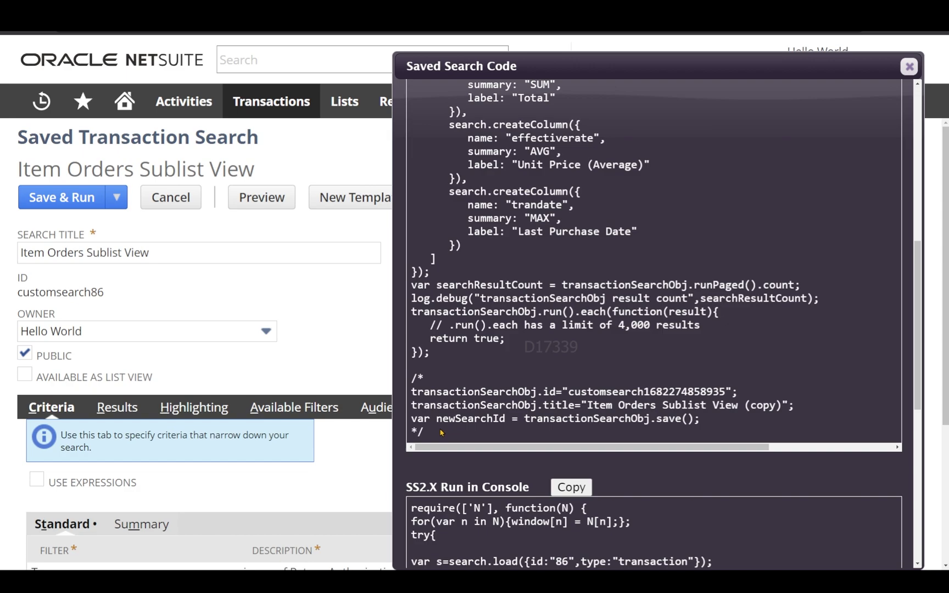
{"action": "double_click", "coordinate": [604, 392]}
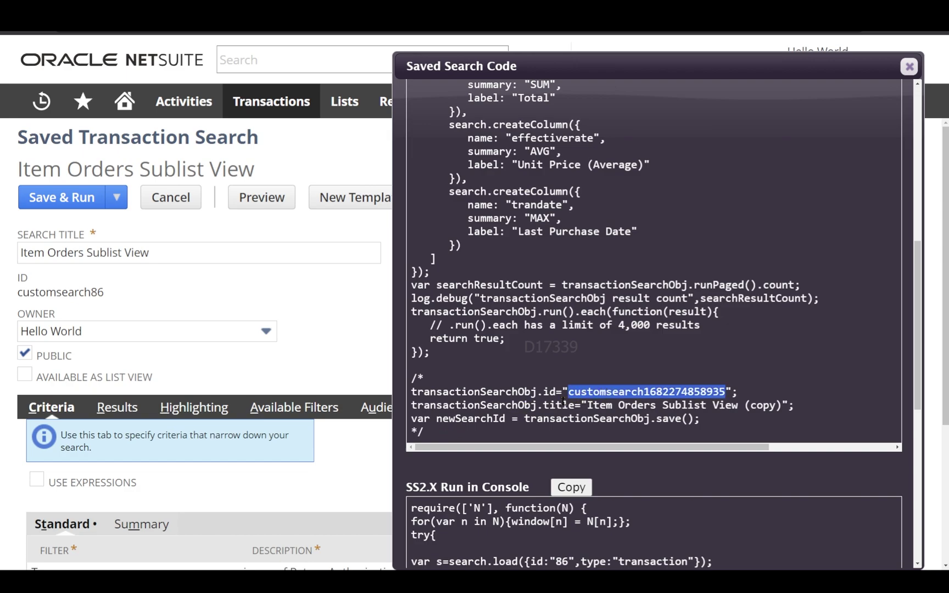
{"action": "double_click", "coordinate": [712, 405]}
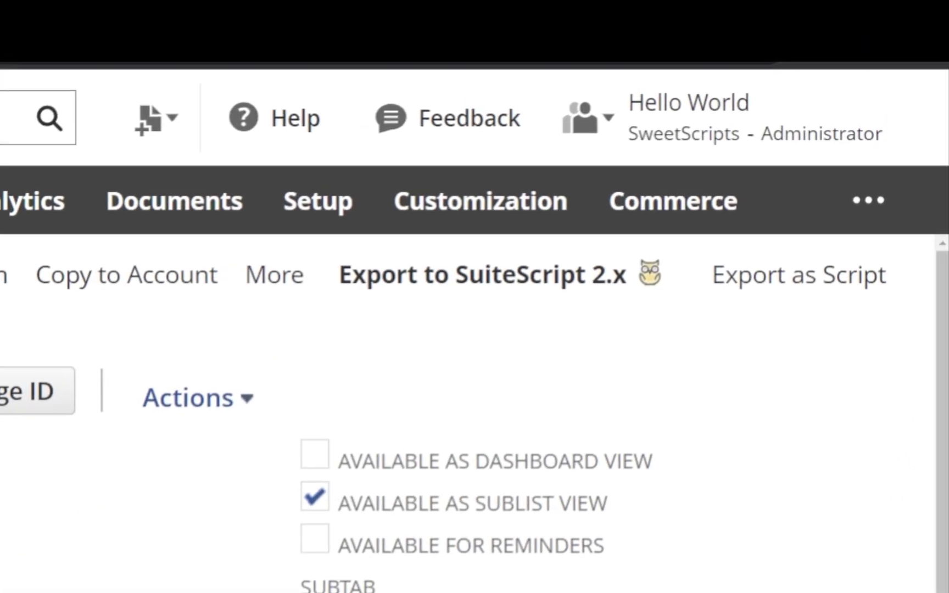
{"action": "left_click", "coordinate": [472, 297]}
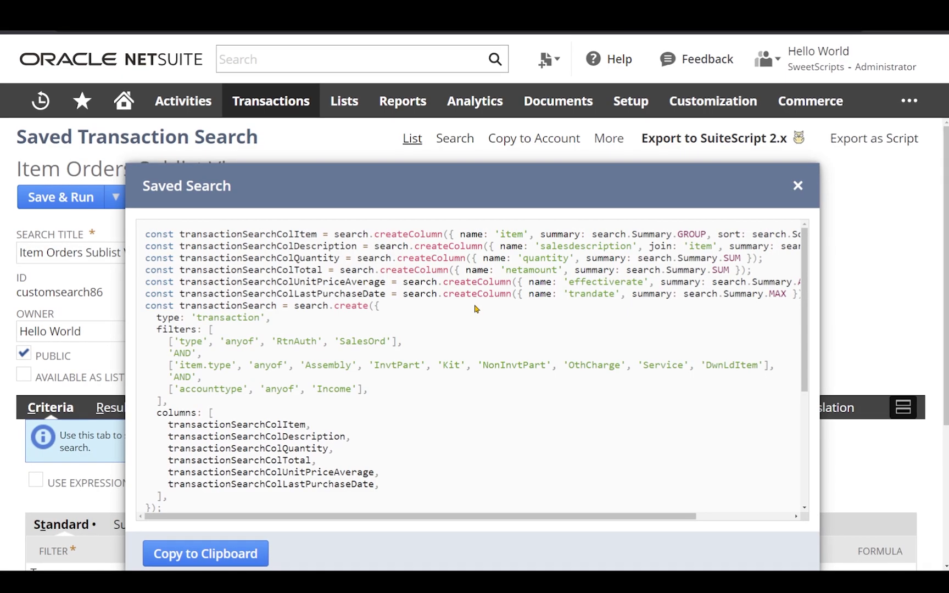
{"action": "scroll", "coordinate": [474, 307], "scroll_direction": "down", "scroll_amount": 4}
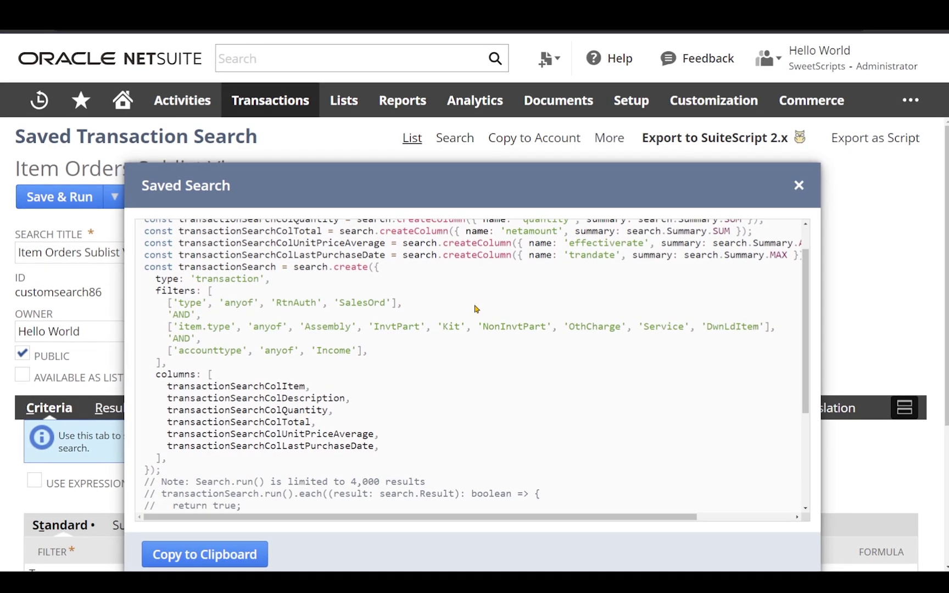
{"action": "scroll", "coordinate": [454, 331], "scroll_direction": "down", "scroll_amount": 2}
{"action": "scroll", "coordinate": [454, 331], "scroll_direction": "up", "scroll_amount": 4}
{"action": "scroll", "coordinate": [453, 336], "scroll_direction": "down", "scroll_amount": 5}
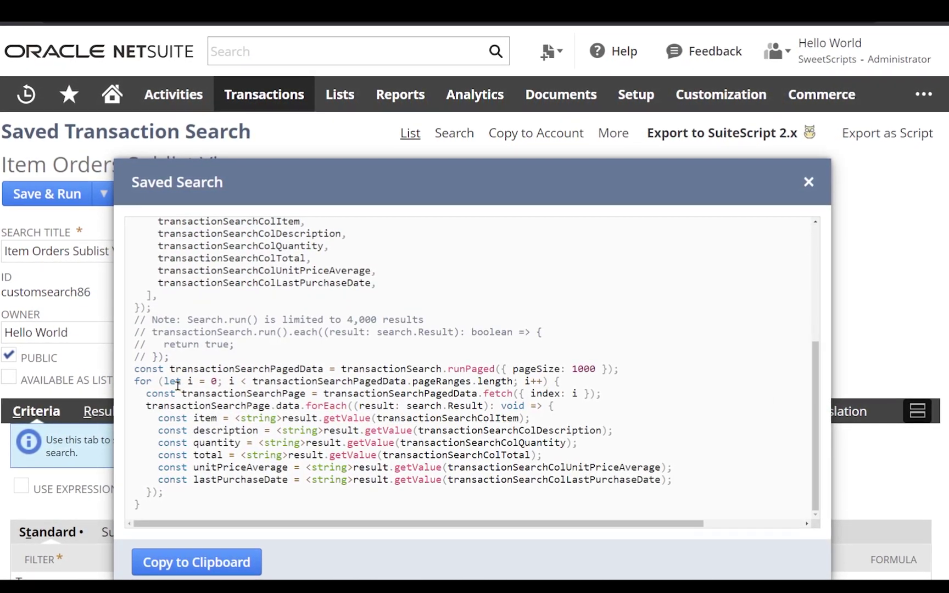
{"action": "double_click", "coordinate": [176, 383]}
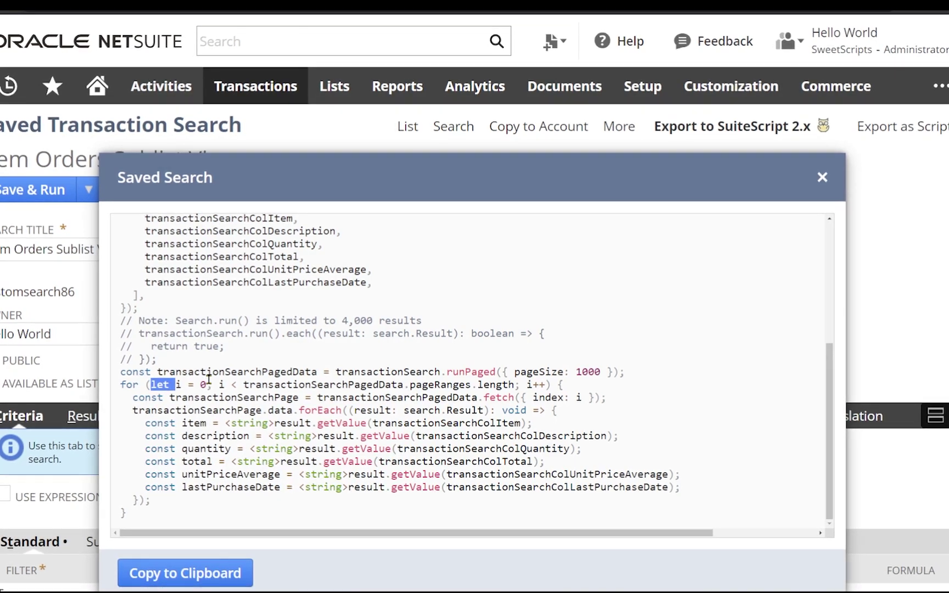
{"action": "scroll", "coordinate": [259, 379], "scroll_direction": "up", "scroll_amount": 1}
{"action": "scroll", "coordinate": [258, 381], "scroll_direction": "up", "scroll_amount": 5}
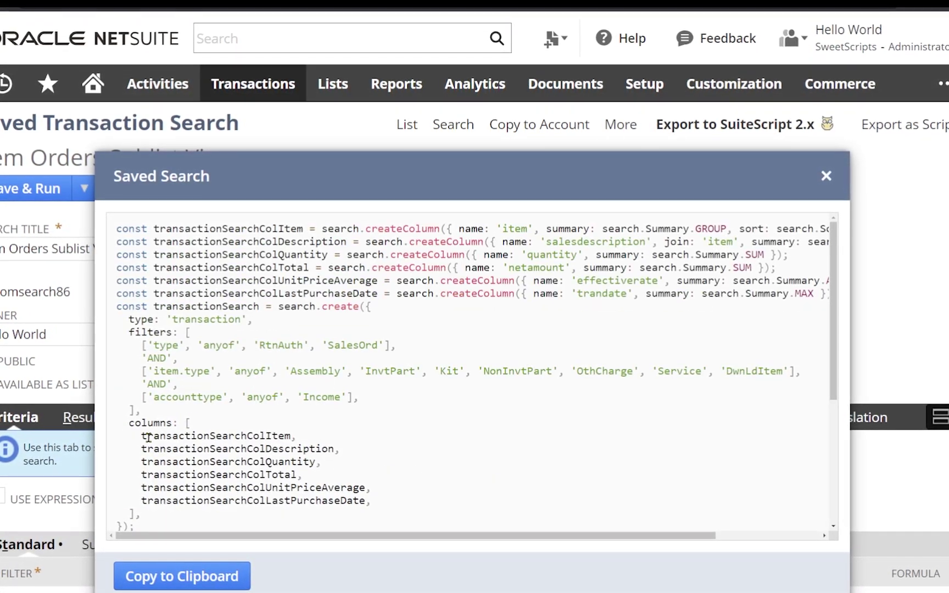
{"action": "left_click_drag", "start_coordinate": [148, 434], "coordinate": [369, 502]}
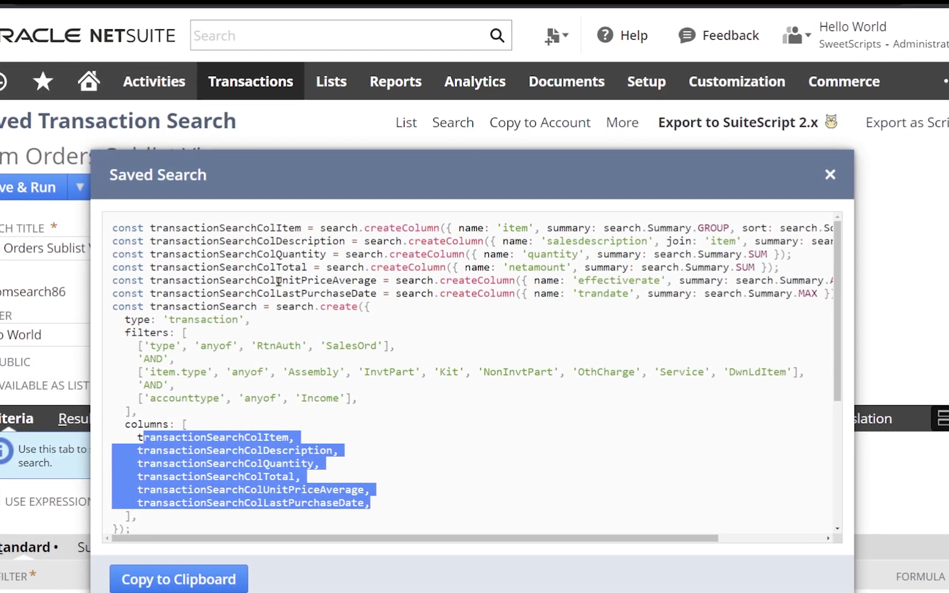
{"action": "left_click", "coordinate": [258, 343]}
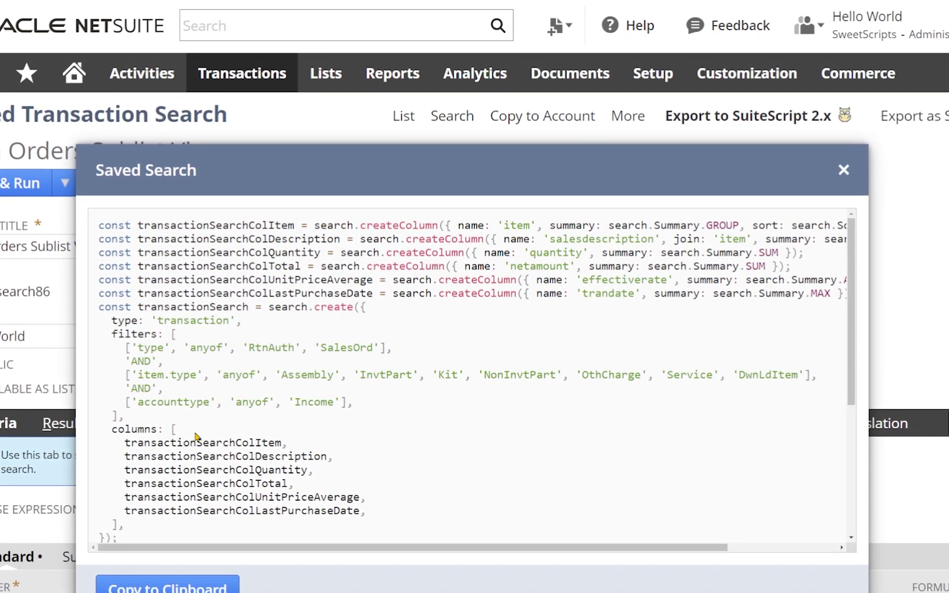
{"action": "left_click_drag", "start_coordinate": [121, 442], "coordinate": [379, 514]}
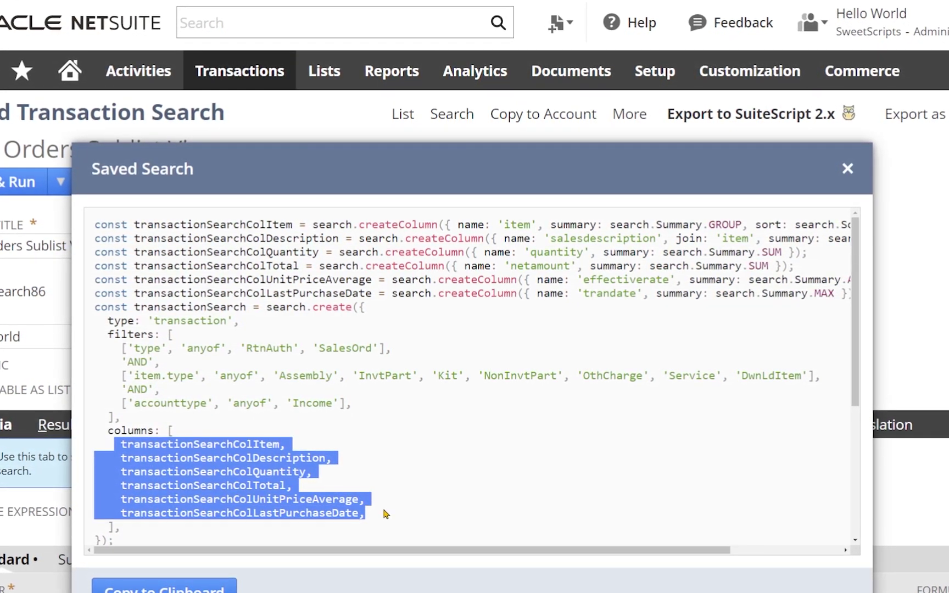
{"action": "left_click", "coordinate": [187, 223]}
{"action": "double_click", "coordinate": [187, 223]}
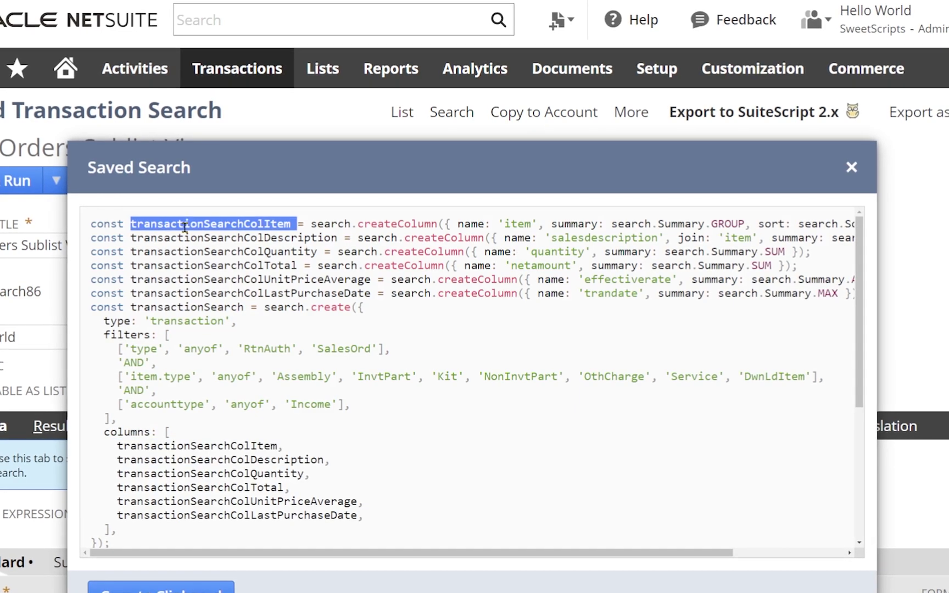
{"action": "scroll", "coordinate": [154, 286], "scroll_direction": "down", "scroll_amount": 3}
{"action": "left_click_drag", "start_coordinate": [109, 333], "coordinate": [393, 400]}
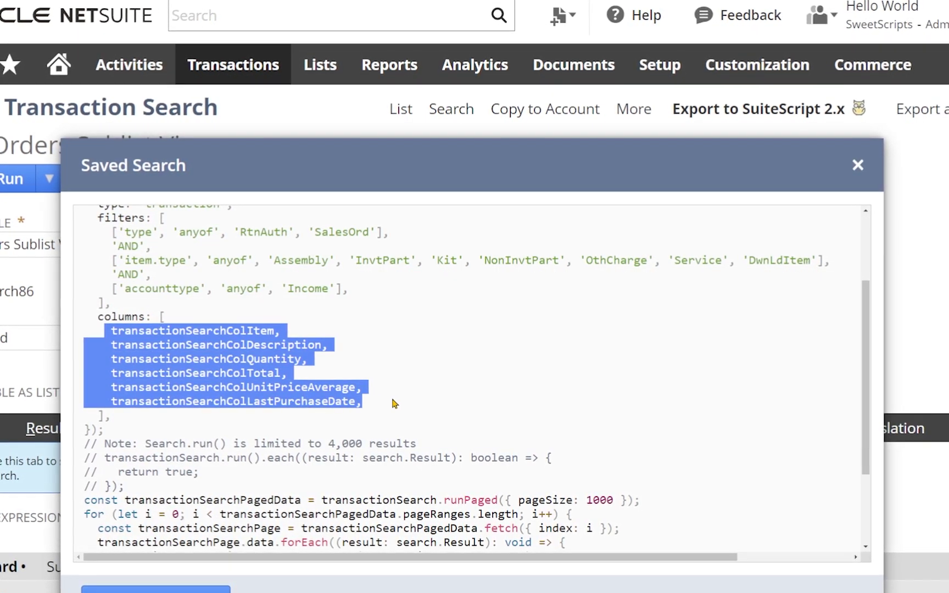
{"action": "scroll", "coordinate": [403, 360], "scroll_direction": "up", "scroll_amount": 1}
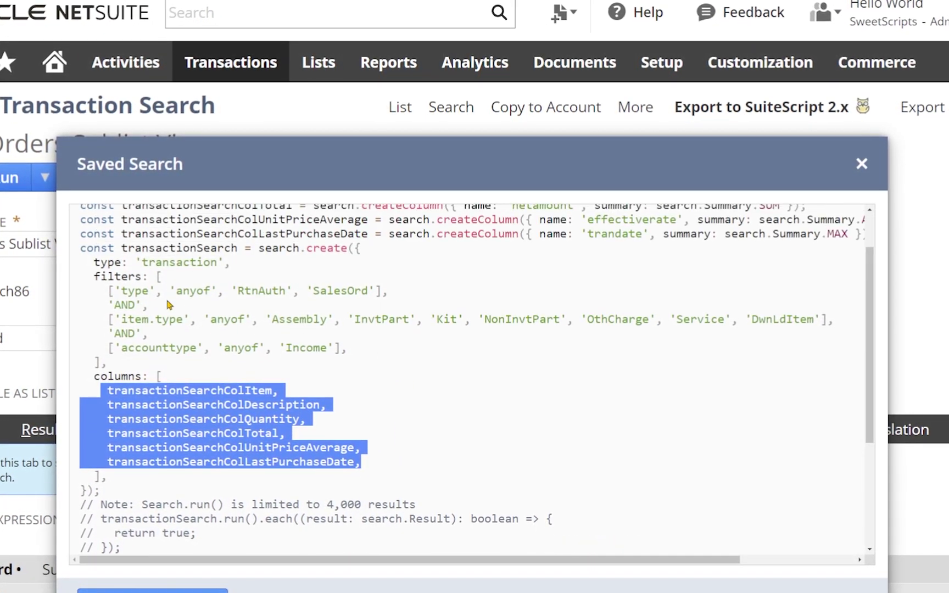
{"action": "left_click_drag", "start_coordinate": [107, 291], "coordinate": [364, 360]}
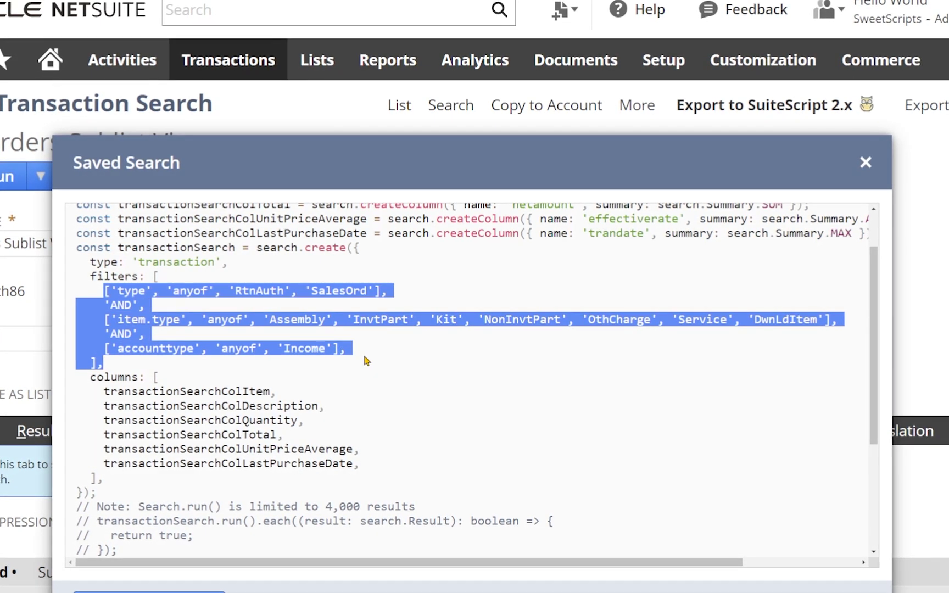
{"action": "scroll", "coordinate": [352, 362], "scroll_direction": "down", "scroll_amount": 5}
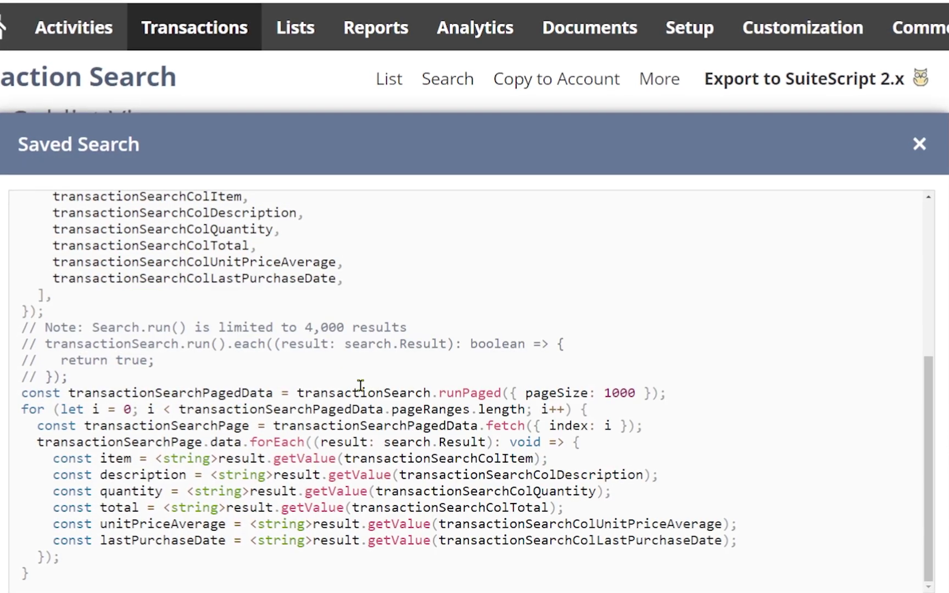
{"action": "double_click", "coordinate": [358, 393]}
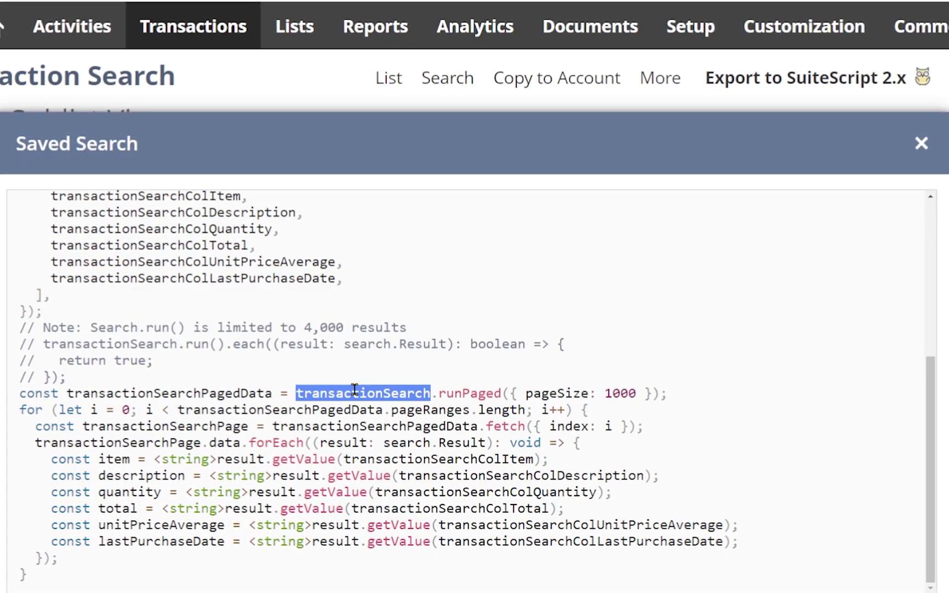
{"action": "double_click", "coordinate": [476, 393]}
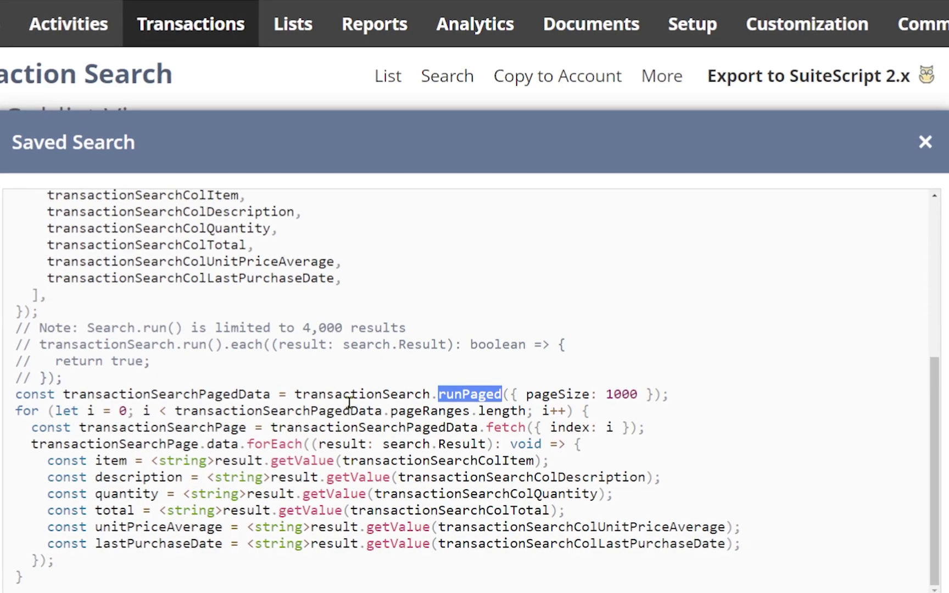
{"action": "left_click", "coordinate": [30, 580]}
{"action": "left_click_drag", "start_coordinate": [28, 581], "coordinate": [12, 394]}
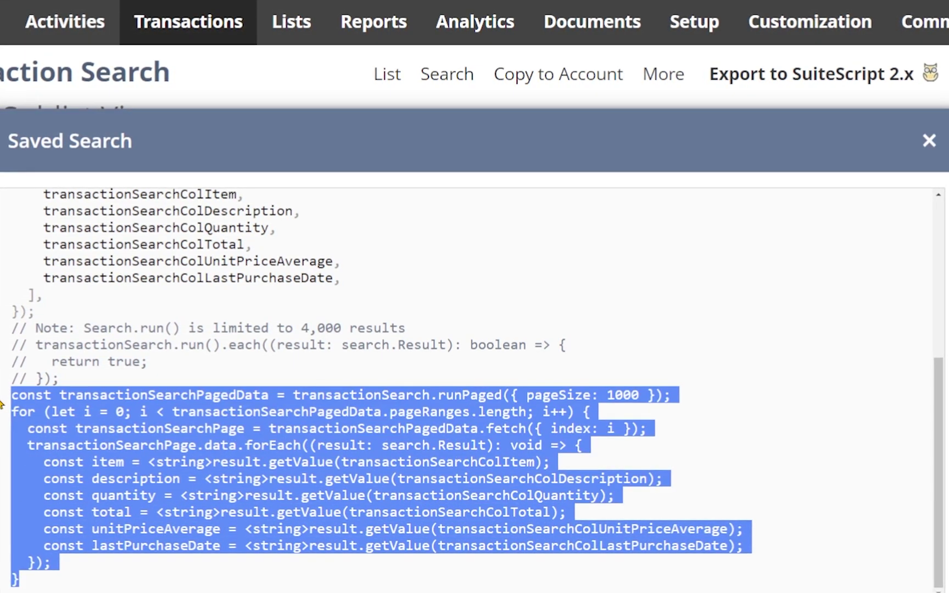
{"action": "left_click", "coordinate": [128, 365]}
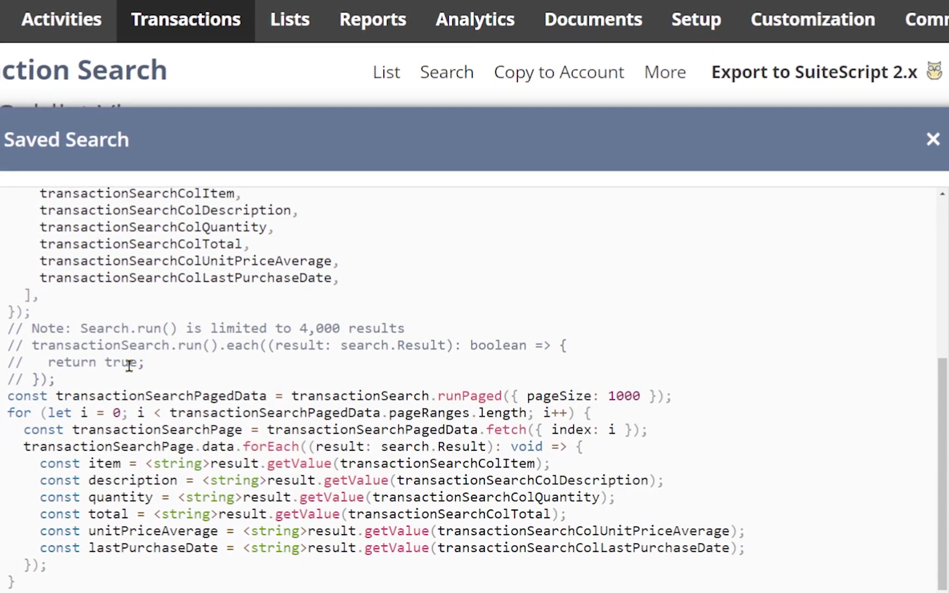
{"action": "left_click_drag", "start_coordinate": [55, 384], "coordinate": [3, 329]}
{"action": "left_click", "coordinate": [181, 394]}
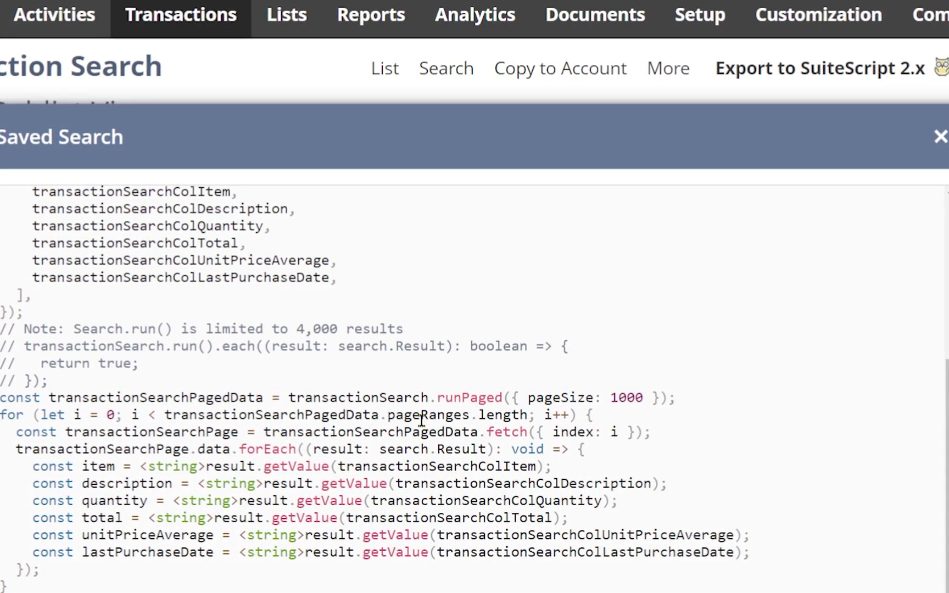
{"action": "double_click", "coordinate": [464, 400]}
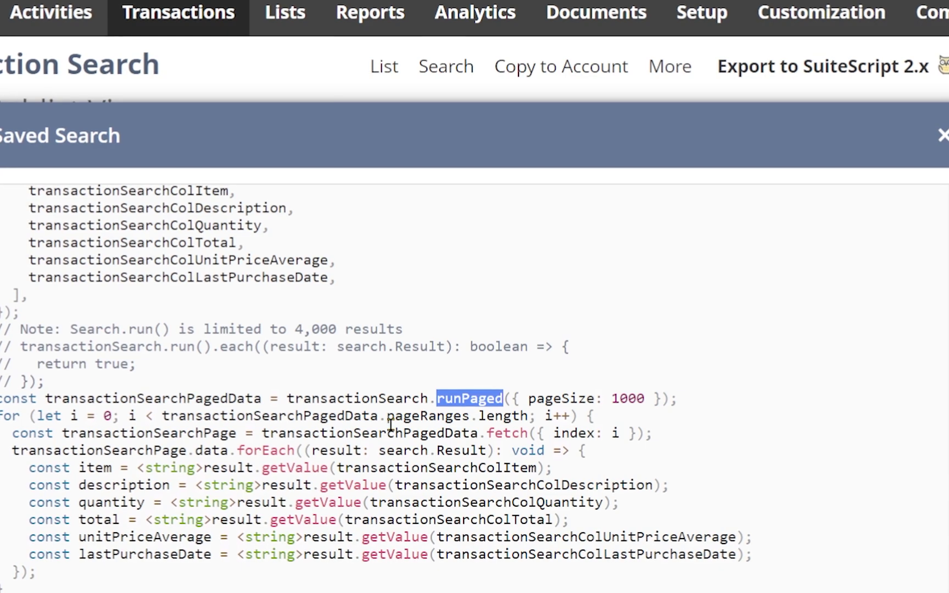
{"action": "double_click", "coordinate": [411, 416]}
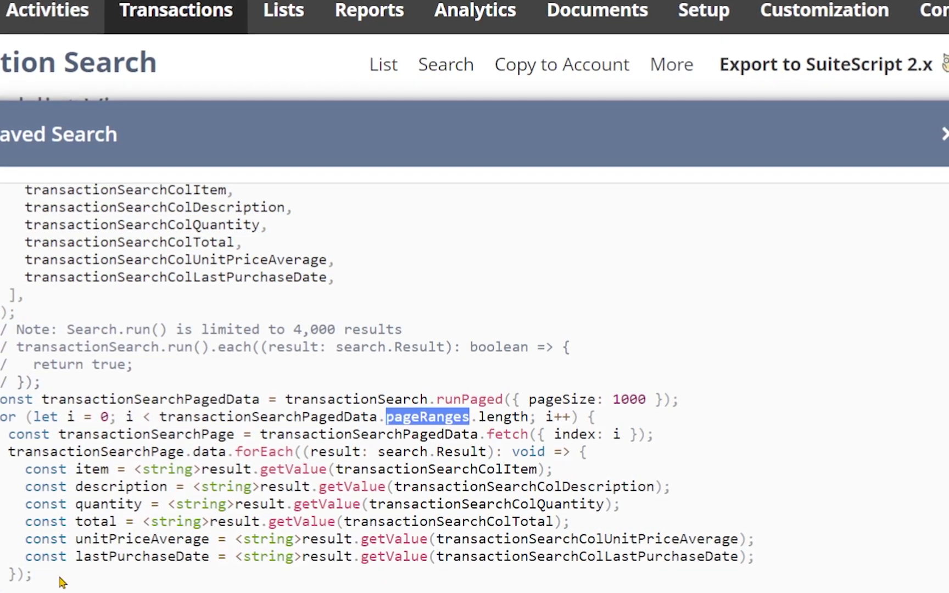
{"action": "left_click_drag", "start_coordinate": [3, 487], "coordinate": [34, 573]}
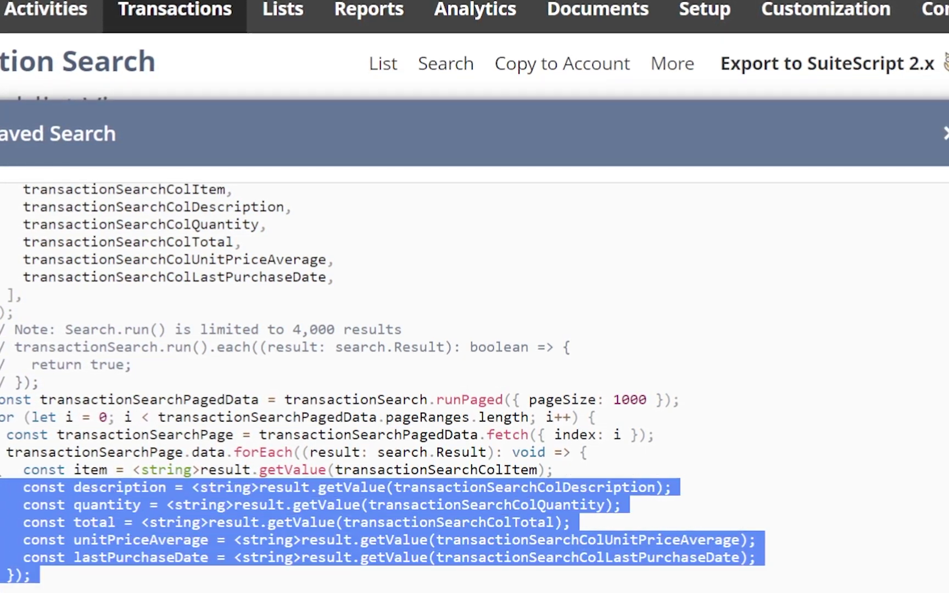
{"action": "key", "text": "shift+Up"}
{"action": "key", "text": "shift+Up"}
{"action": "key", "text": "shift+Up"}
{"action": "key", "text": "shift+Up"}
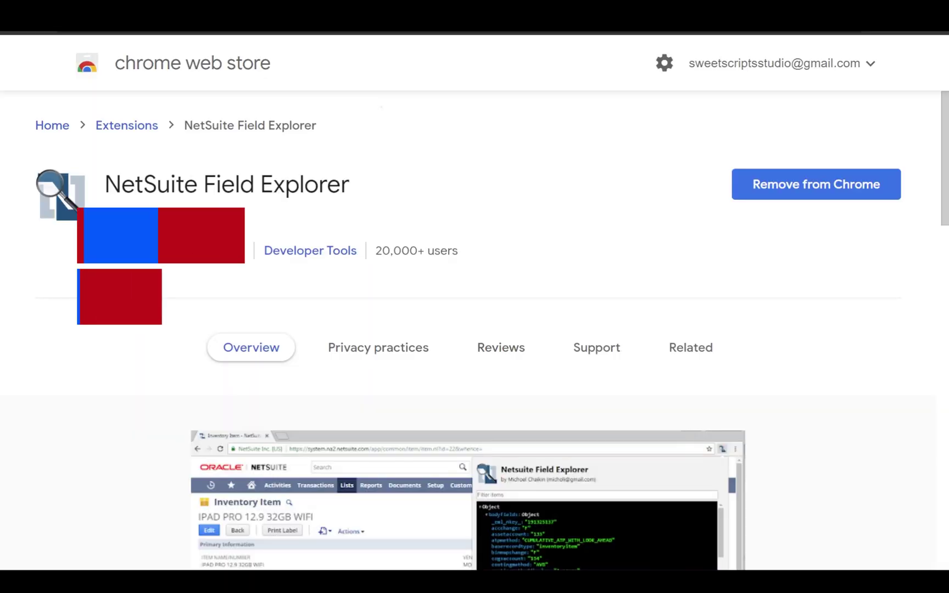
Step: Highlight the NetSuite Field Explorer extension's title on its Chrome Web Store page
{"action": "left_click_drag", "start_coordinate": [368, 187], "coordinate": [108, 186]}
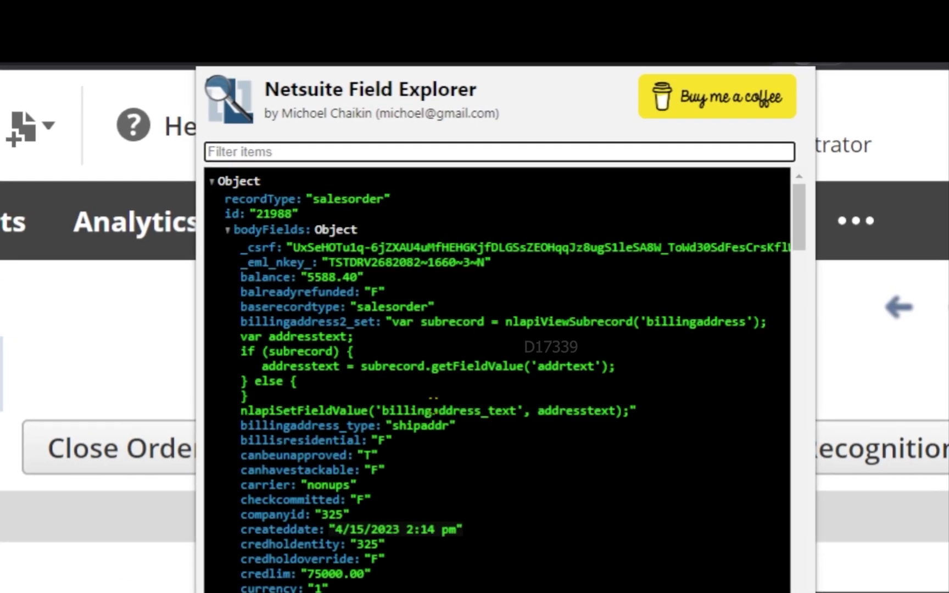
Step: Filter Field Explorer's field list by subsid, 7500 and item in turn
{"action": "left_click", "coordinate": [227, 231]}
{"action": "left_click", "coordinate": [227, 231]}
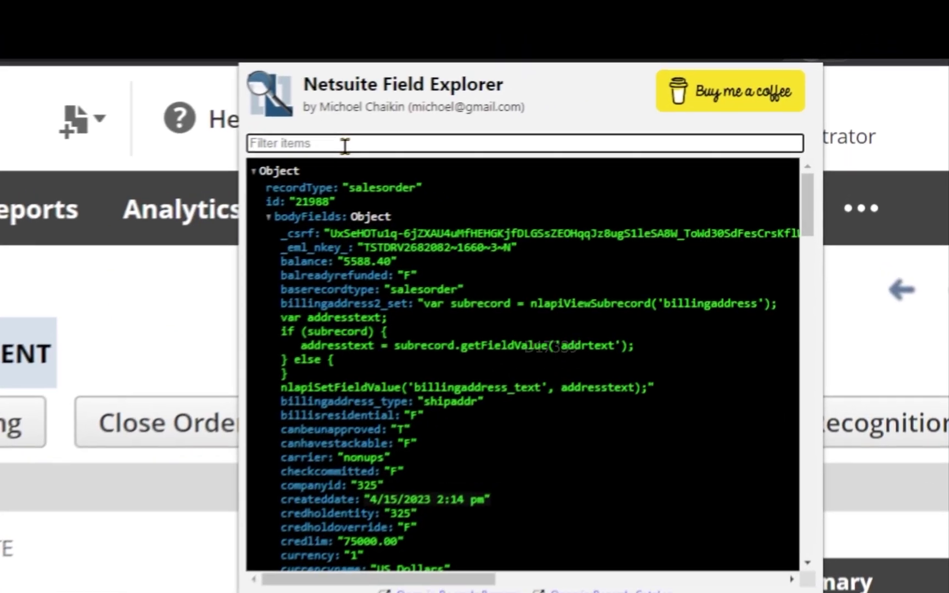
{"action": "type", "text": "subsid"}
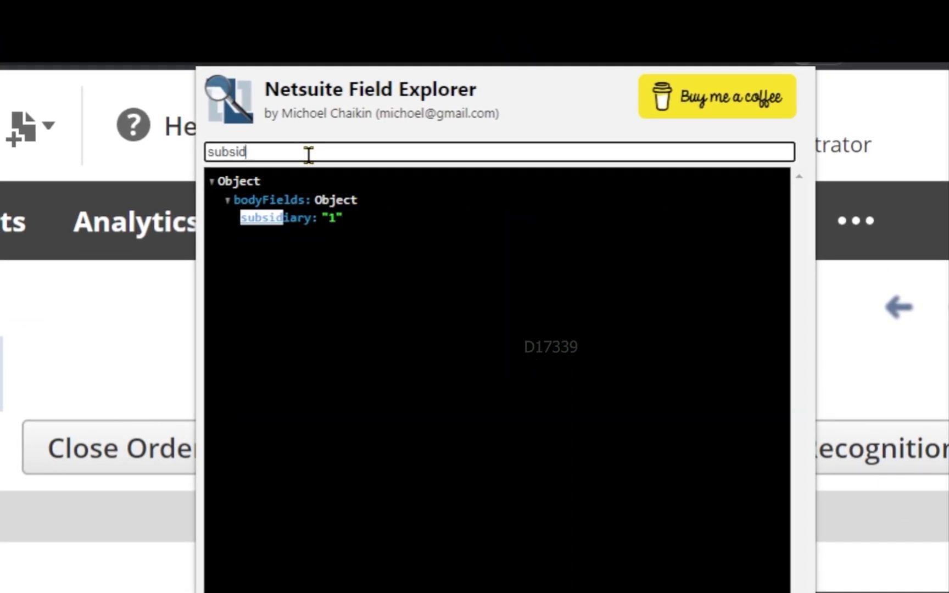
{"action": "key", "text": "BackSpace"}
{"action": "key", "text": "BackSpace"}
{"action": "key", "text": "BackSpace"}
{"action": "key", "text": "BackSpace"}
{"action": "key", "text": "BackSpace"}
{"action": "key", "text": "BackSpace"}
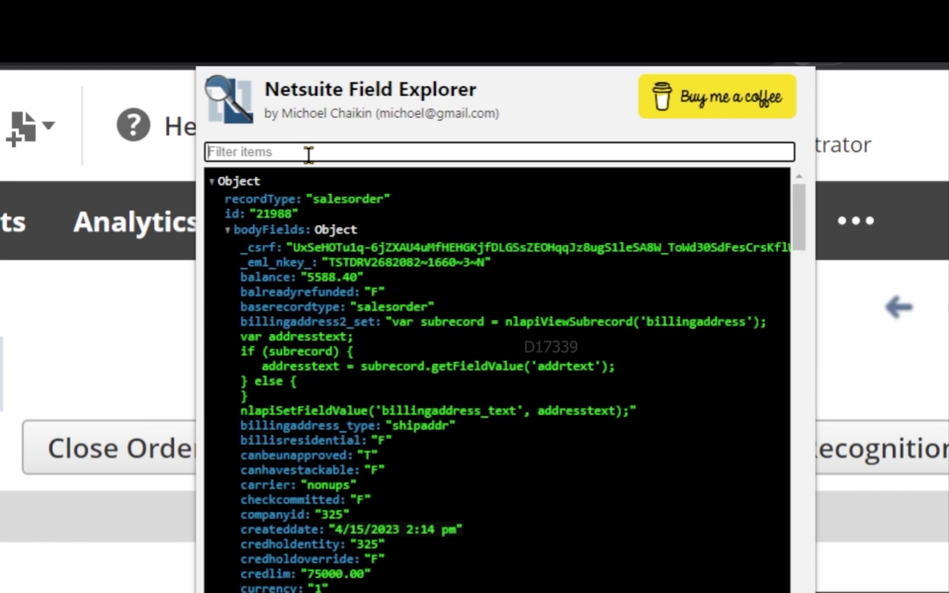
{"action": "type", "text": "7500"}
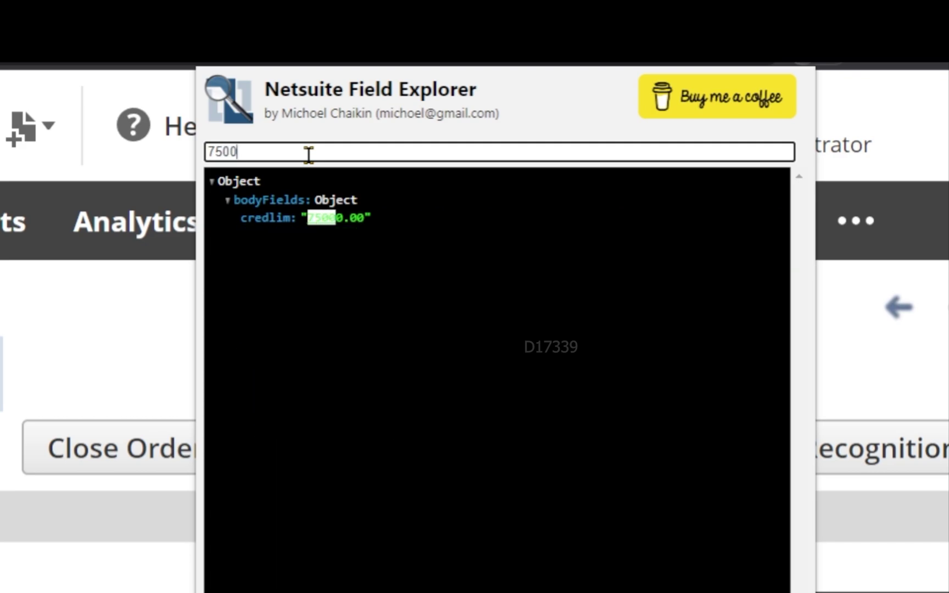
{"action": "key", "text": "BackSpace"}
{"action": "key", "text": "BackSpace"}
{"action": "key", "text": "BackSpace"}
{"action": "key", "text": "BackSpace"}
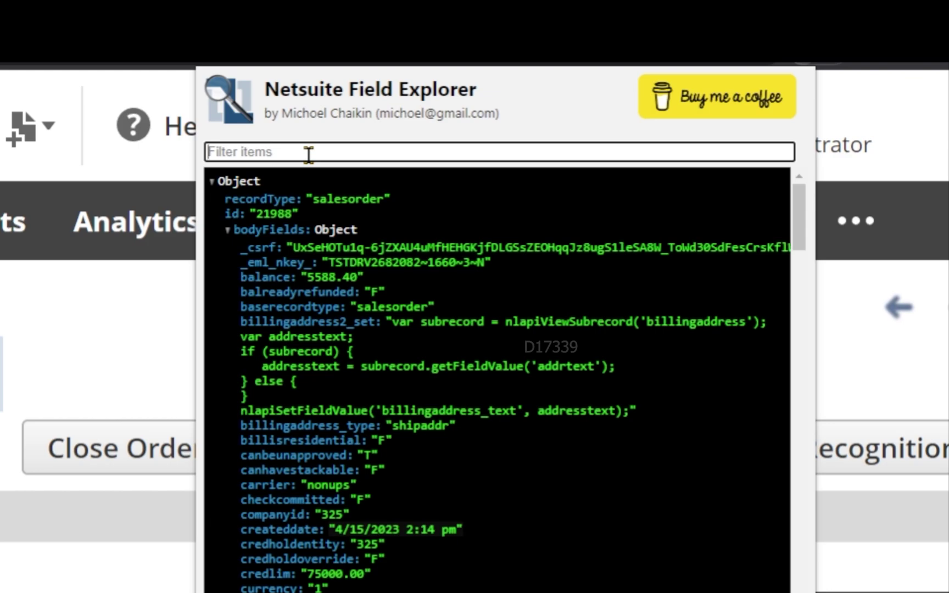
{"action": "type", "text": "item"}
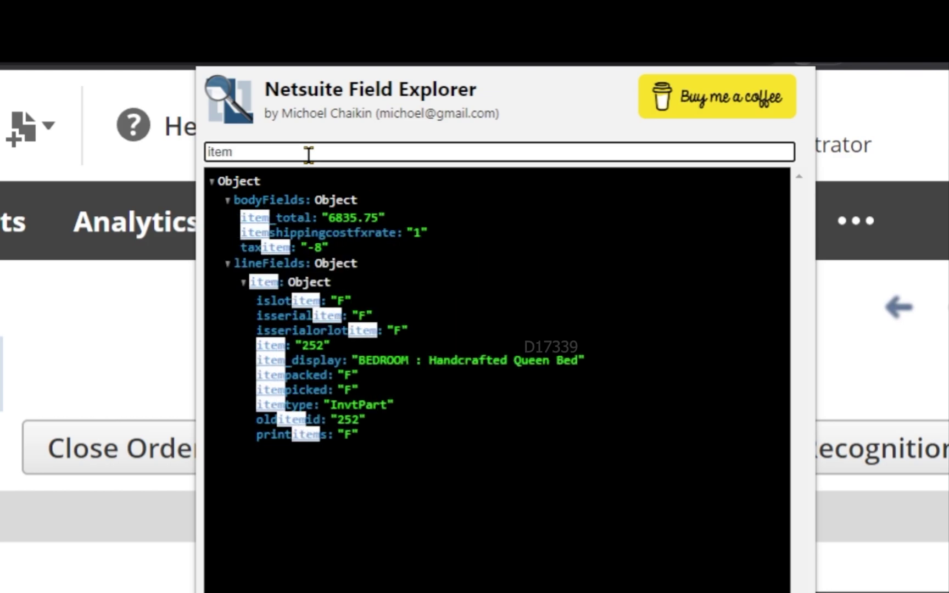
{"action": "key", "text": "BackSpace"}
{"action": "key", "text": "BackSpace"}
{"action": "key", "text": "BackSpace"}
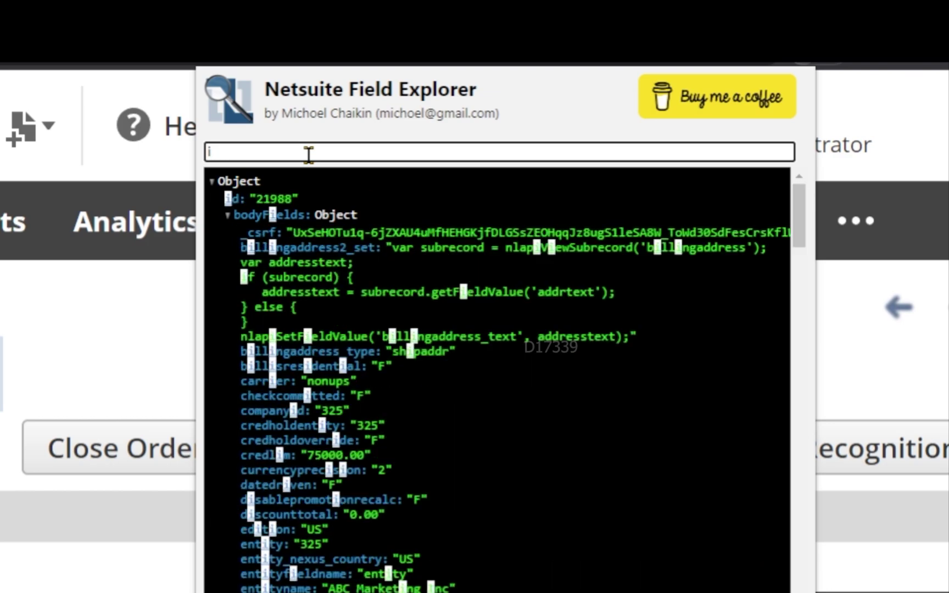
Step: Expand lineFields > item and mark its fields from altid to description
{"action": "scroll", "coordinate": [418, 440], "scroll_direction": "down", "scroll_amount": 8}
{"action": "scroll", "coordinate": [417, 440], "scroll_direction": "down", "scroll_amount": 20}
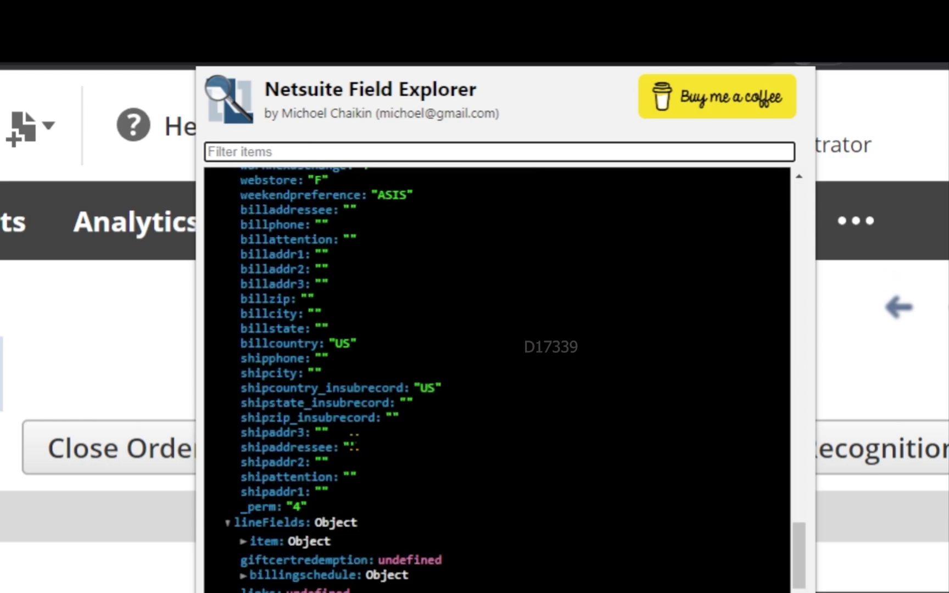
{"action": "left_click", "coordinate": [242, 542]}
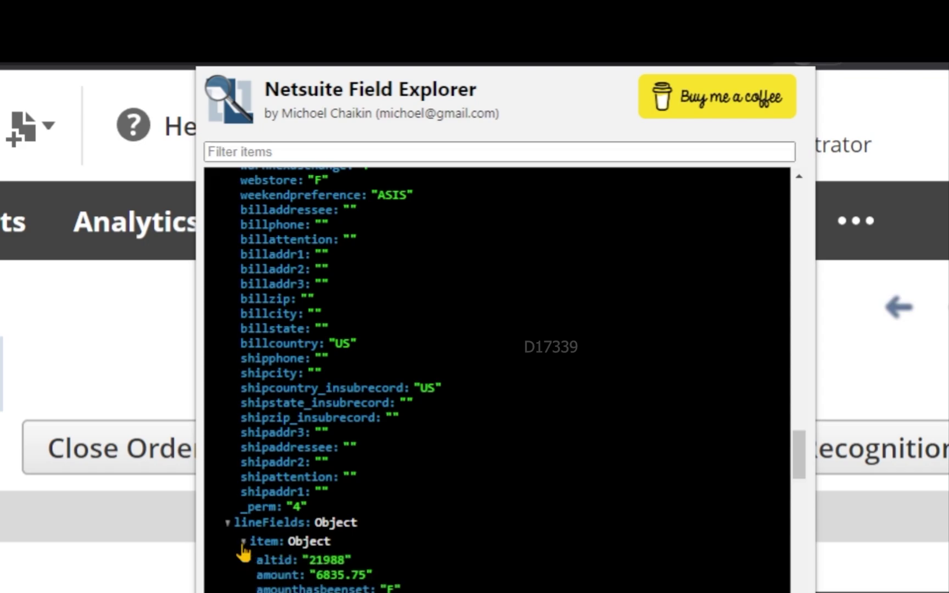
{"action": "scroll", "coordinate": [332, 434], "scroll_direction": "down", "scroll_amount": 15}
{"action": "scroll", "coordinate": [316, 435], "scroll_direction": "up", "scroll_amount": 6}
{"action": "left_click_drag", "start_coordinate": [257, 362], "coordinate": [291, 481]}
{"action": "left_click", "coordinate": [457, 341]}
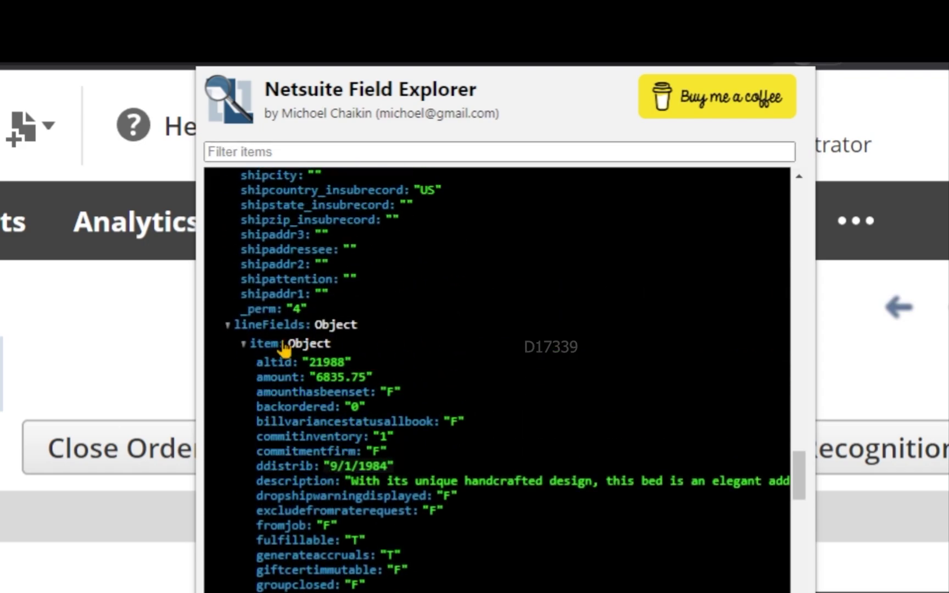
{"action": "left_click", "coordinate": [243, 343]}
Step: Reopen Field Explorer and open the Sales Order record type in the Records Catalog
{"action": "left_click", "coordinate": [271, 149]}
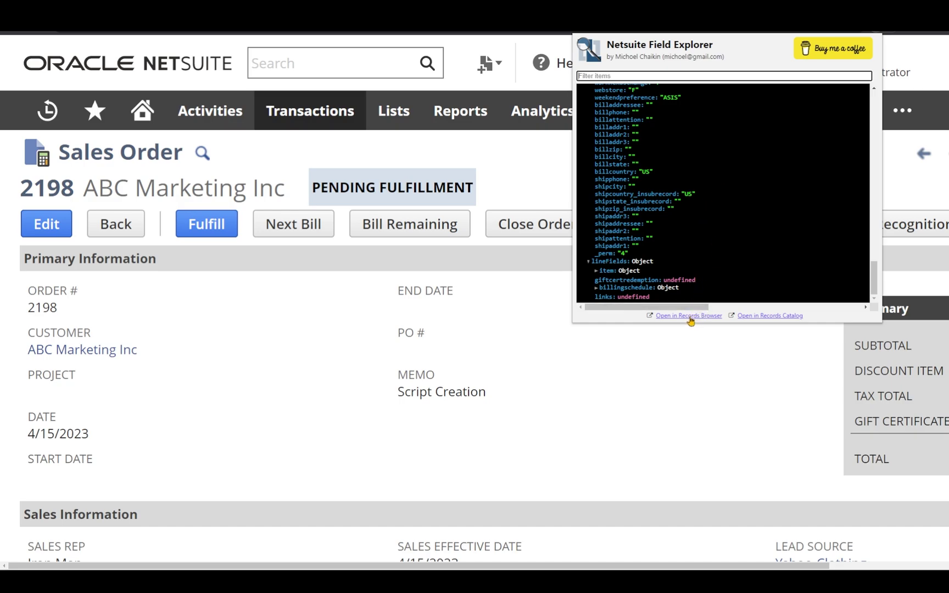
{"action": "left_click", "coordinate": [261, 373]}
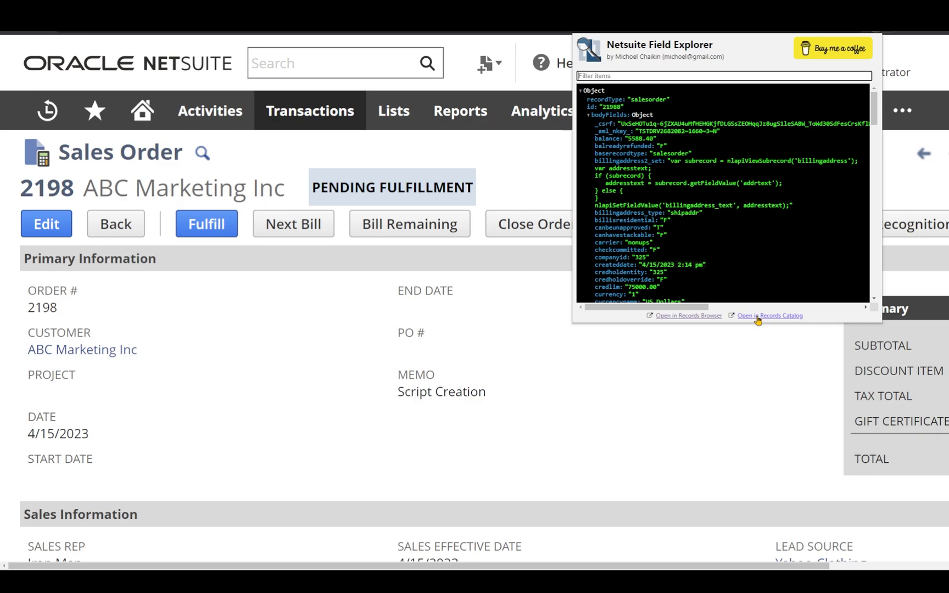
{"action": "left_click", "coordinate": [757, 316]}
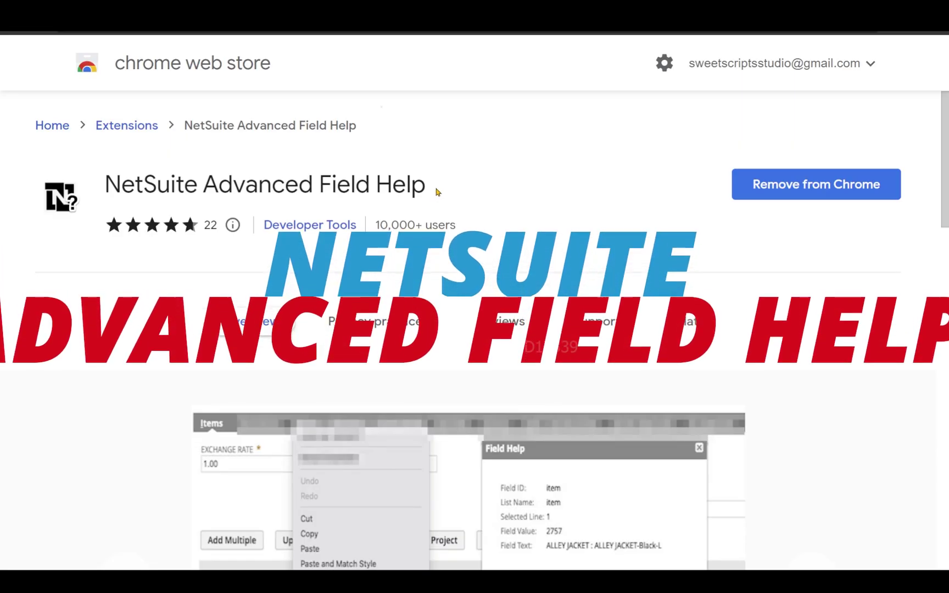
Step: Highlight the NetSuite Advanced Field Help store title, then return to sales order 2198
{"action": "left_click_drag", "start_coordinate": [438, 192], "coordinate": [103, 190]}
{"action": "left_click", "coordinate": [102, 225]}
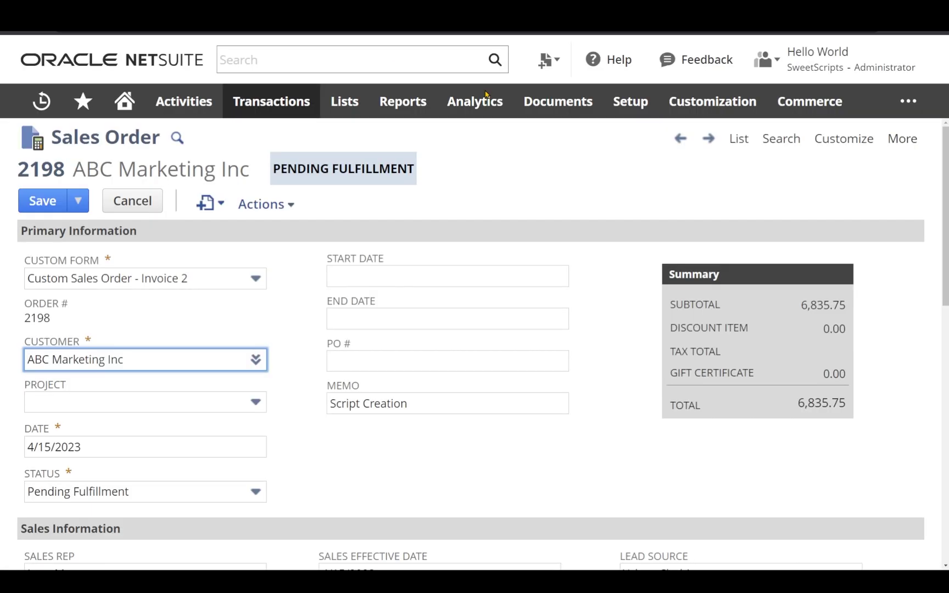
{"action": "left_click", "coordinate": [299, 311]}
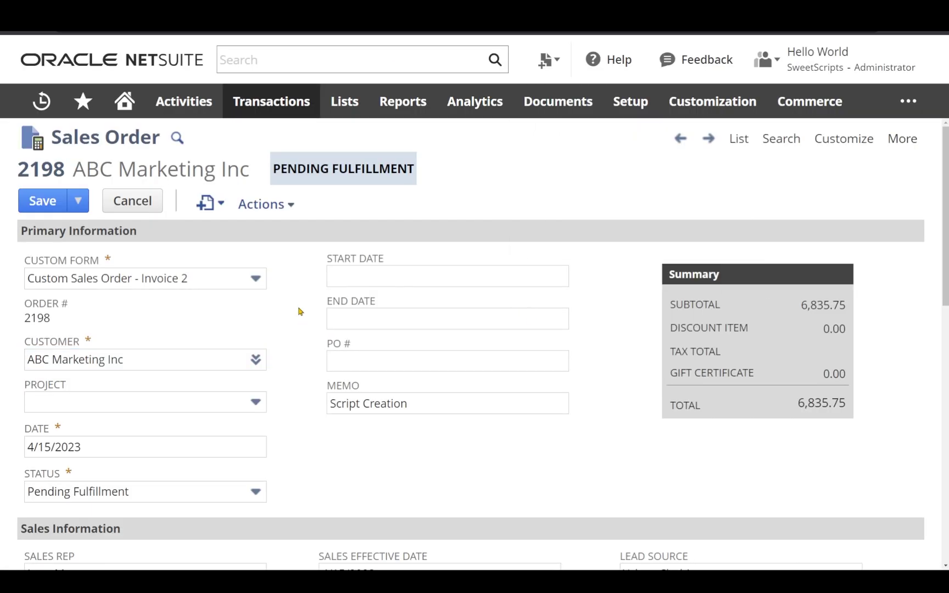
Step: Show Custom Form field help (ID customform, value 116) and browse its list of forms
{"action": "left_click", "coordinate": [70, 265]}
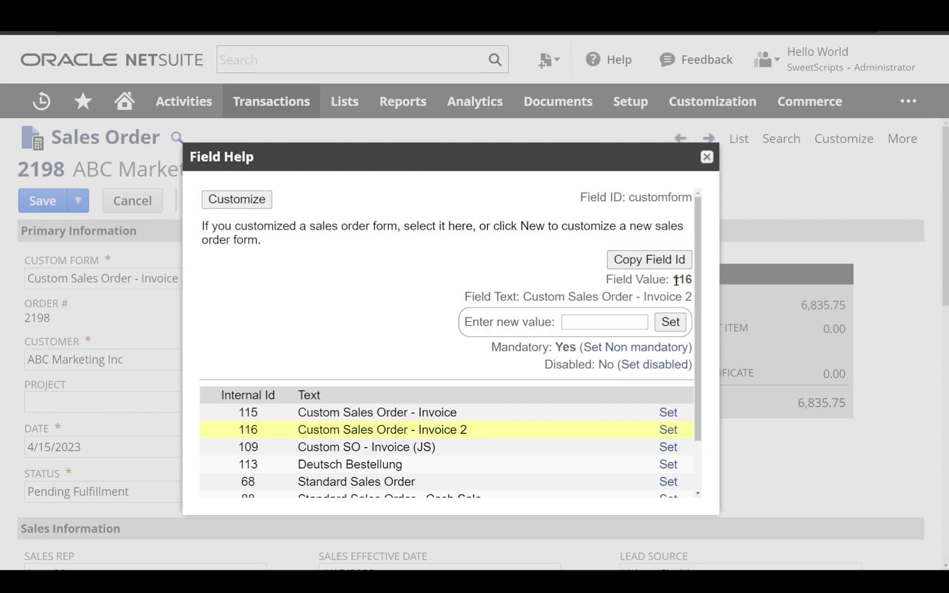
{"action": "left_click_drag", "start_coordinate": [523, 296], "coordinate": [691, 295]}
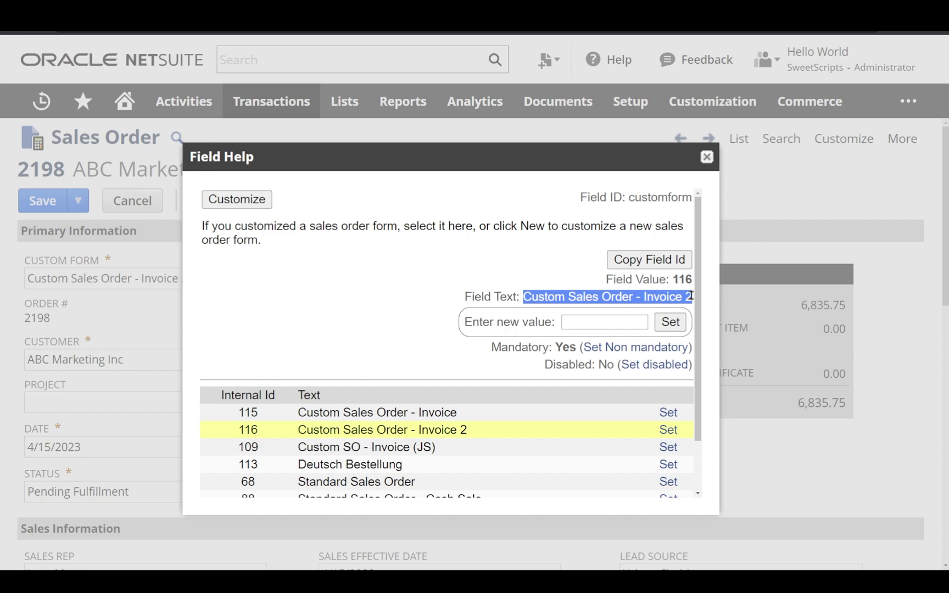
{"action": "scroll", "coordinate": [400, 286], "scroll_direction": "down", "scroll_amount": 1}
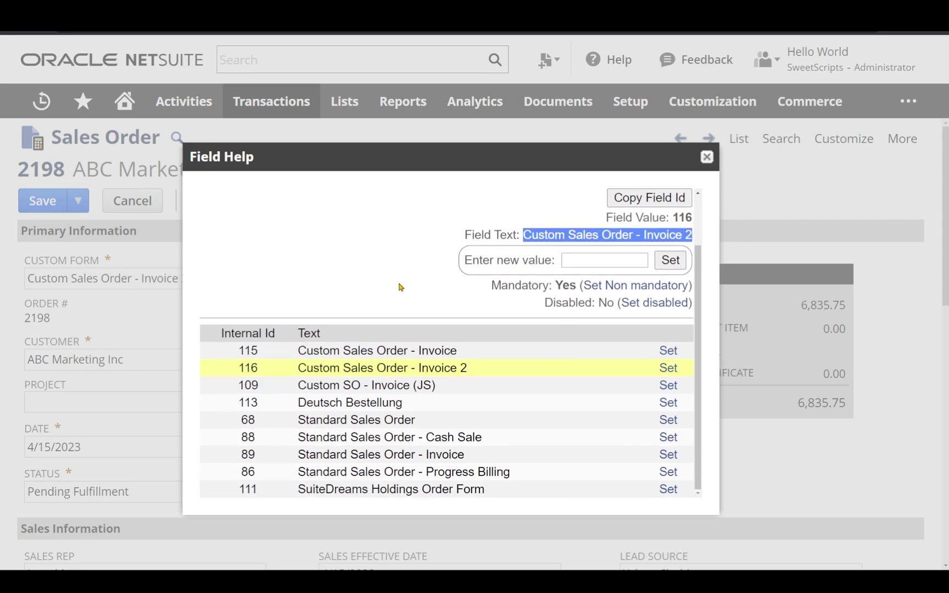
{"action": "left_click", "coordinate": [577, 261]}
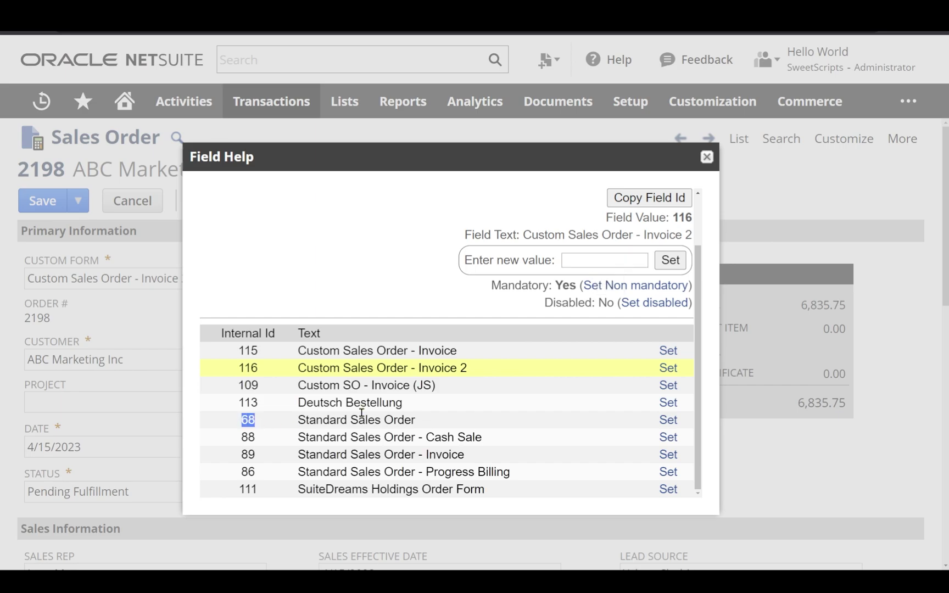
{"action": "left_click", "coordinate": [621, 263]}
{"action": "left_click", "coordinate": [408, 274]}
Step: Apply the different custom form and show the sales order's enlarged Custom section
{"action": "left_click", "coordinate": [668, 420]}
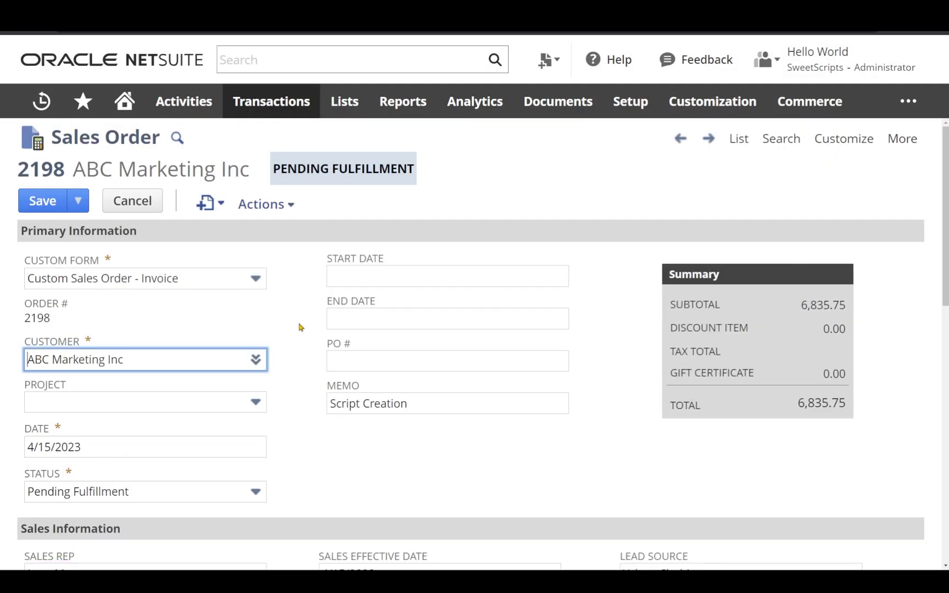
{"action": "scroll", "coordinate": [299, 324], "scroll_direction": "down", "scroll_amount": 8}
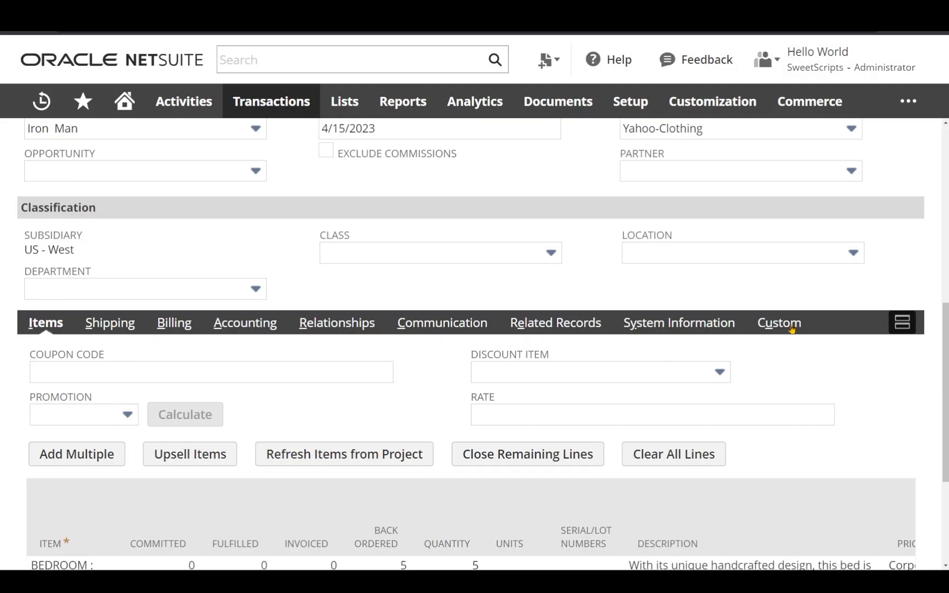
{"action": "left_click", "coordinate": [790, 324]}
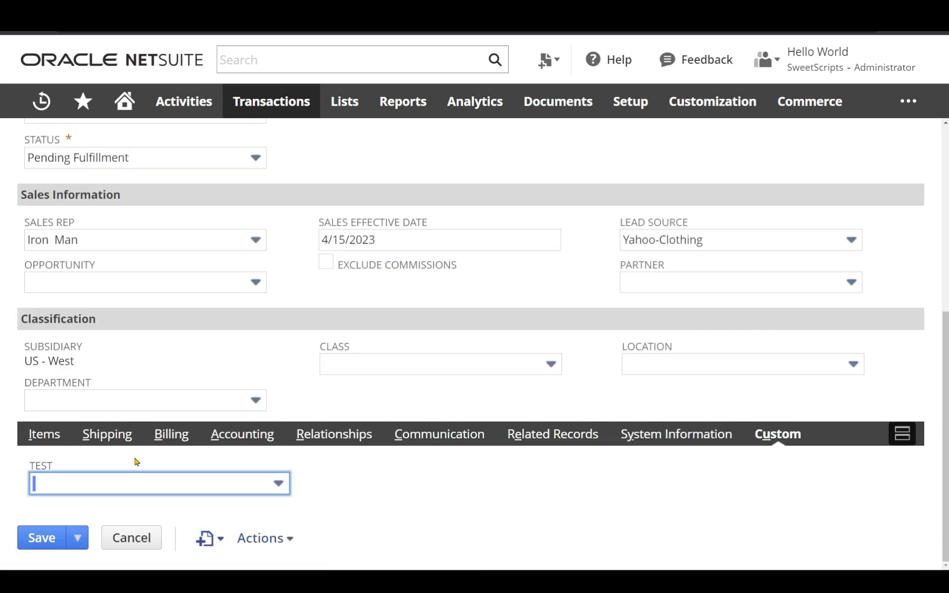
{"action": "key", "text": "super+equal"}
{"action": "scroll", "coordinate": [176, 415], "scroll_direction": "down", "scroll_amount": 2}
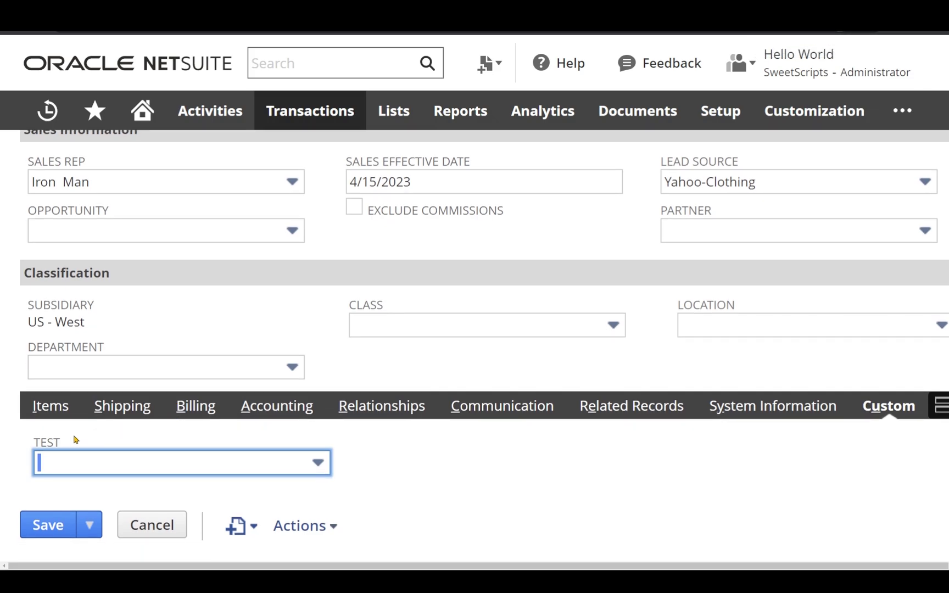
Step: Open TEST field help and follow its link to the custbody1 Transaction Body Field record
{"action": "left_click", "coordinate": [53, 443]}
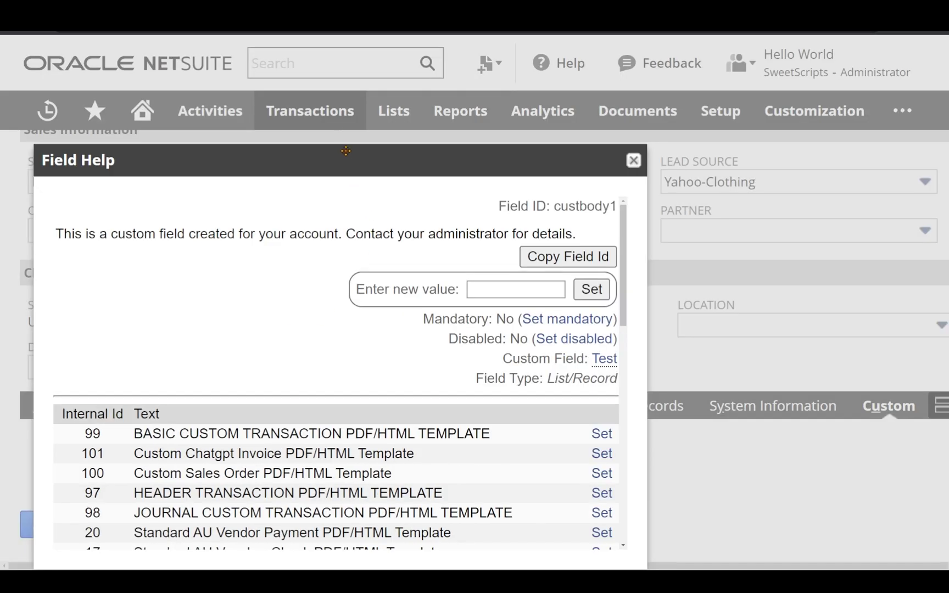
{"action": "left_click_drag", "start_coordinate": [346, 154], "coordinate": [447, 119]}
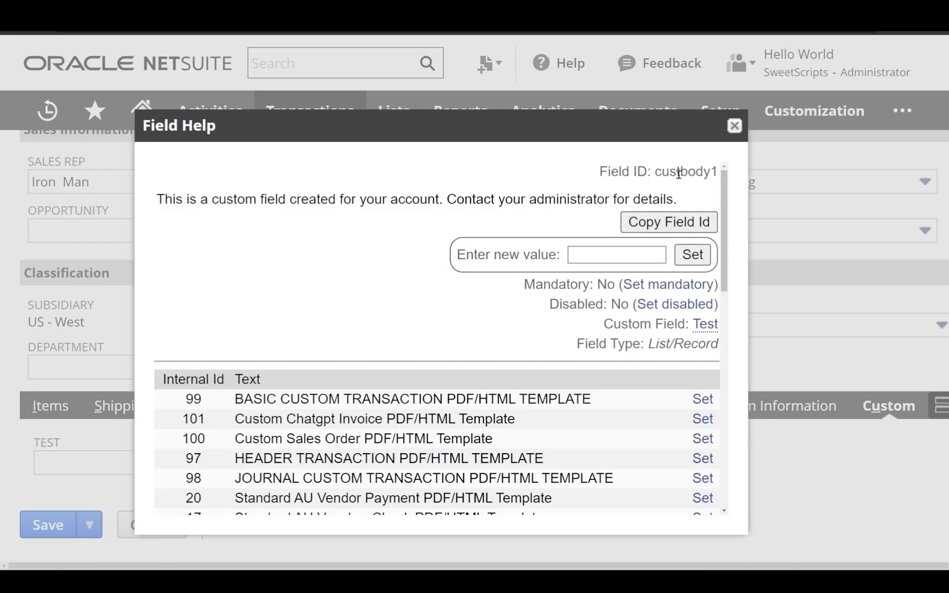
{"action": "left_click", "coordinate": [705, 325]}
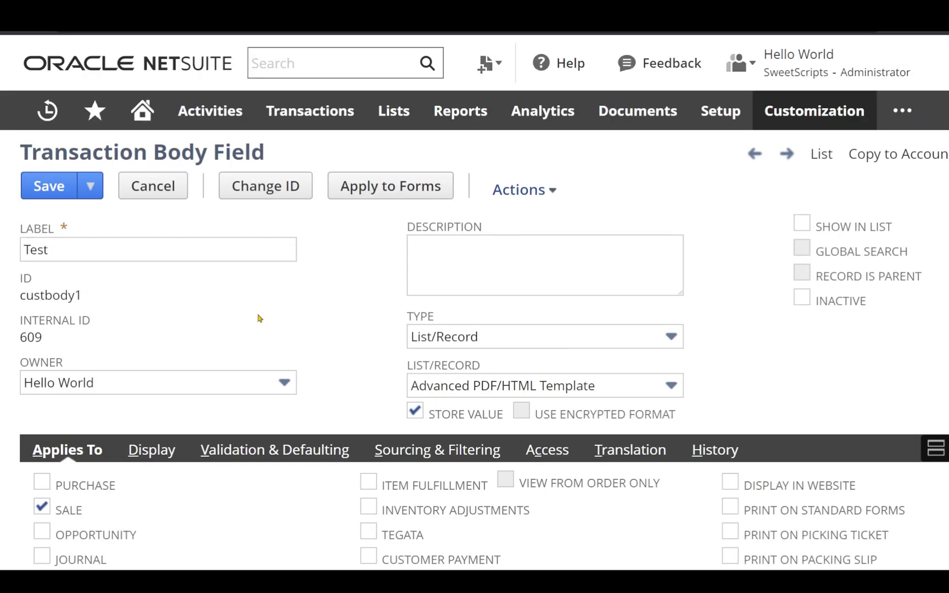
{"action": "key", "text": "ctrl+minus"}
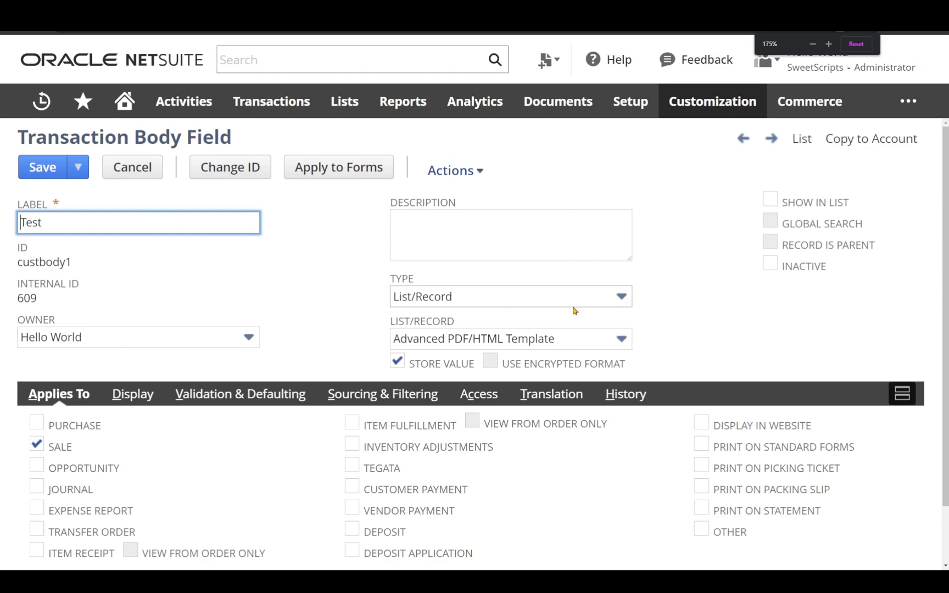
{"action": "mouse_move", "coordinate": [690, 116]}
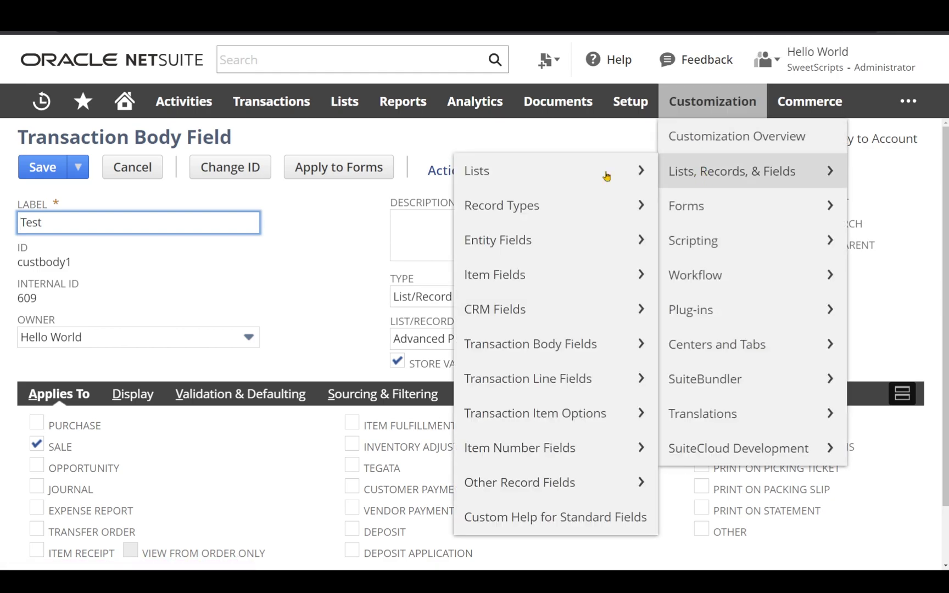
{"action": "left_click", "coordinate": [283, 270]}
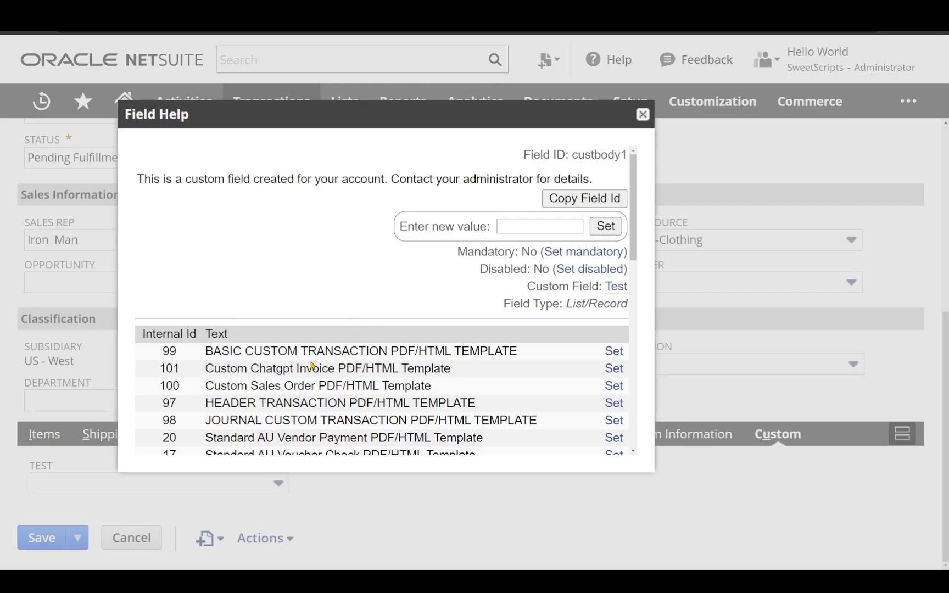
Step: Scroll through the custbody1 PDF/HTML template list, then close Field Help
{"action": "scroll", "coordinate": [311, 366], "scroll_direction": "down", "scroll_amount": 3}
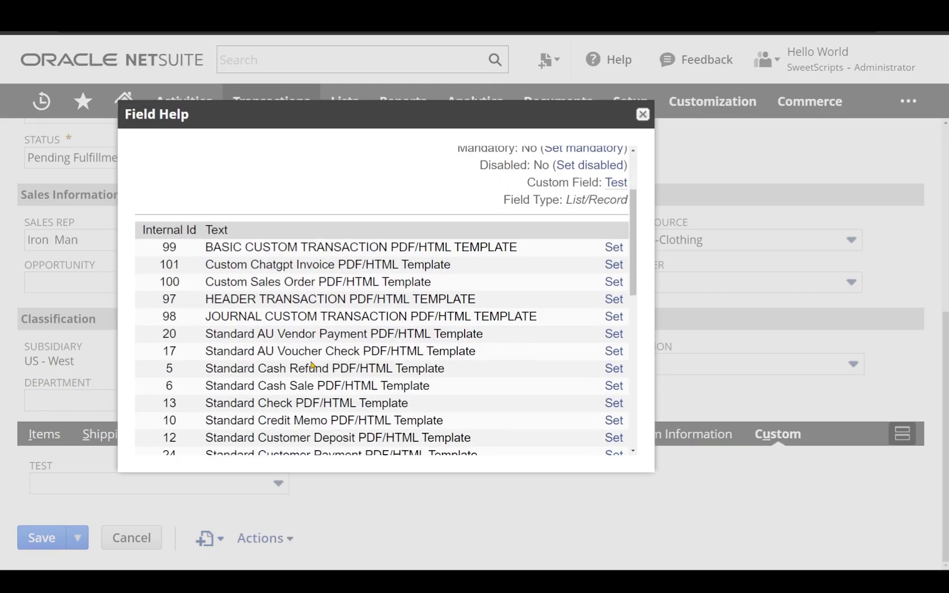
{"action": "scroll", "coordinate": [340, 379], "scroll_direction": "up", "scroll_amount": 3}
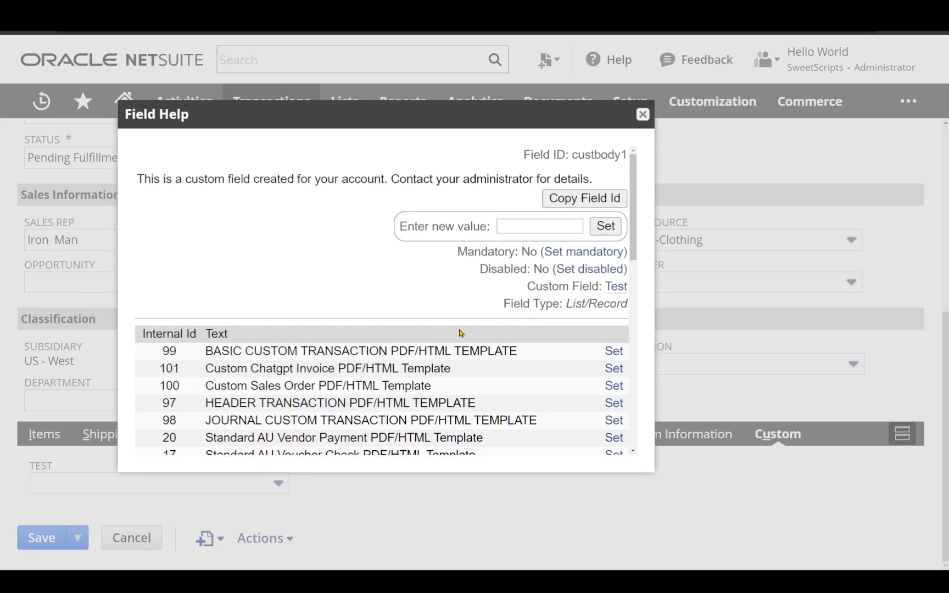
{"action": "scroll", "coordinate": [347, 354], "scroll_direction": "down", "scroll_amount": 9}
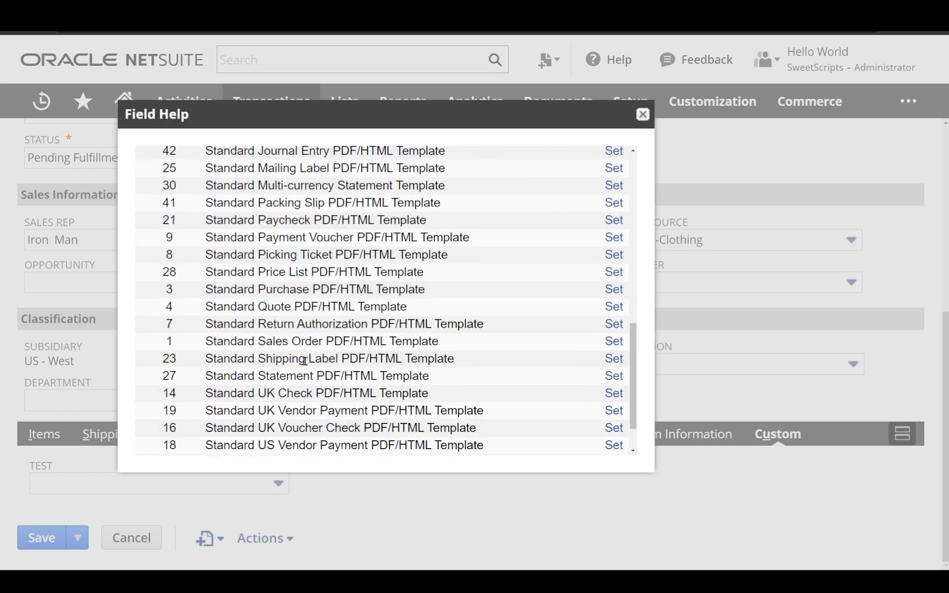
{"action": "scroll", "coordinate": [303, 359], "scroll_direction": "up", "scroll_amount": 9}
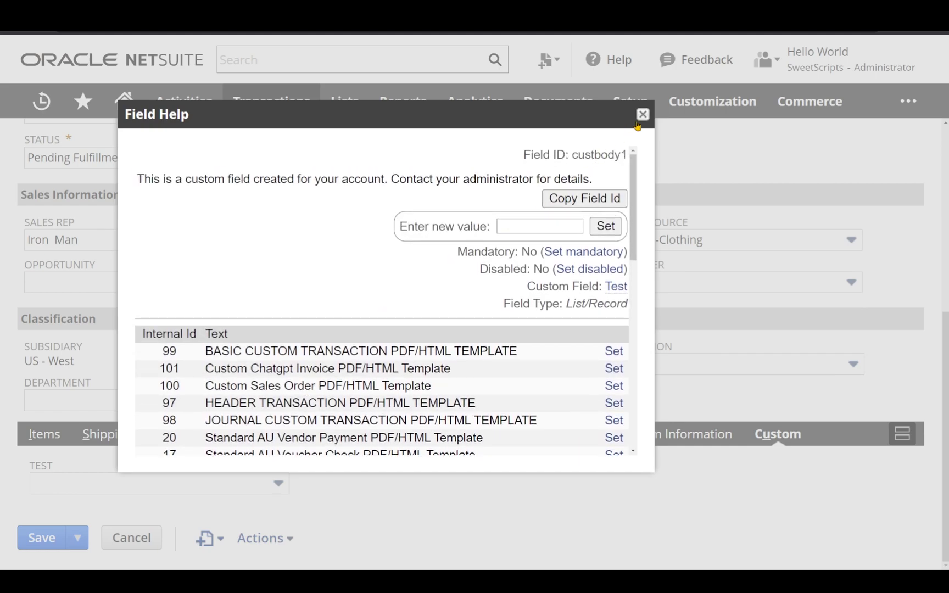
{"action": "left_click", "coordinate": [640, 118]}
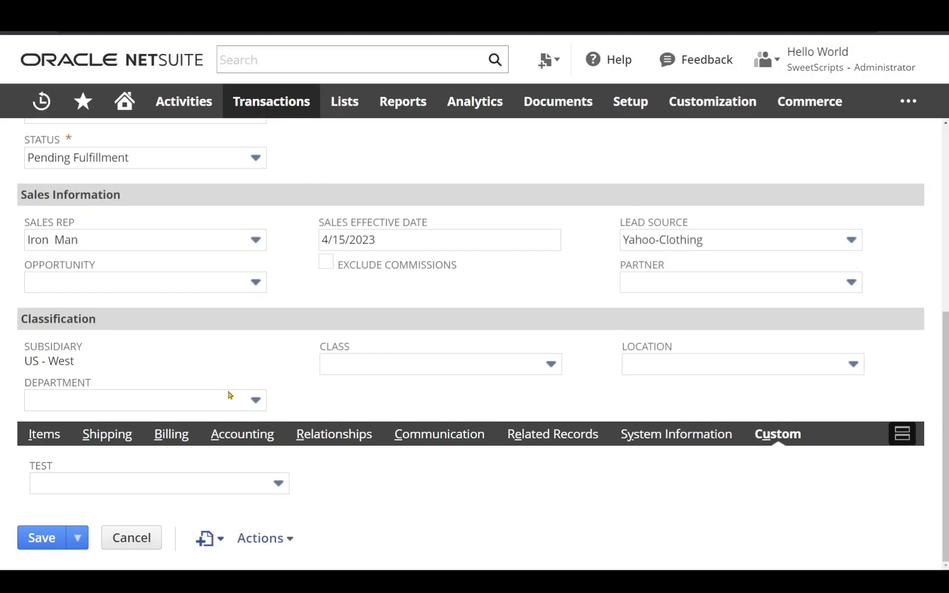
Step: Edit the first item line on the Items subtab and open the Item field's NetSuite Field Help
{"action": "left_click", "coordinate": [49, 435]}
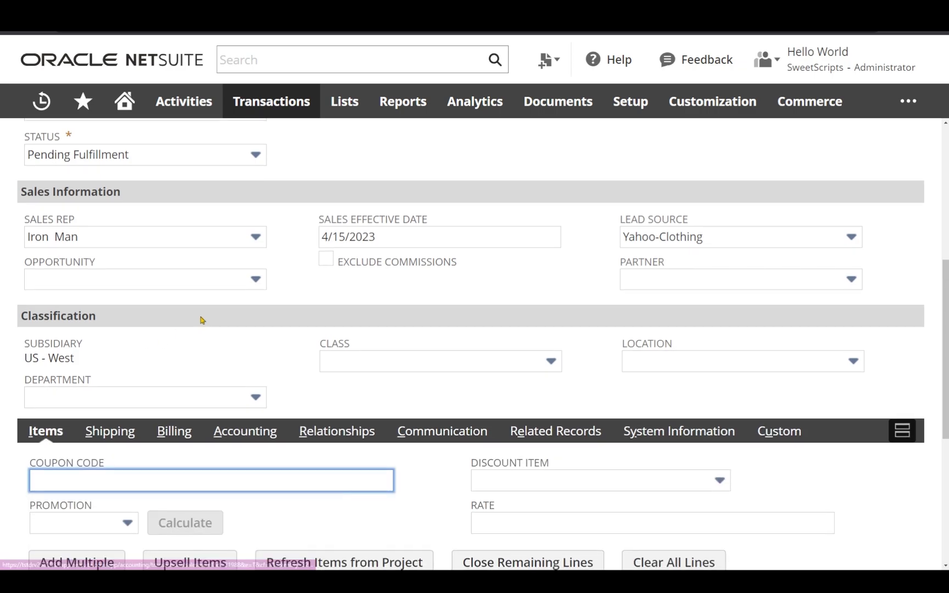
{"action": "scroll", "coordinate": [201, 320], "scroll_direction": "down", "scroll_amount": 5}
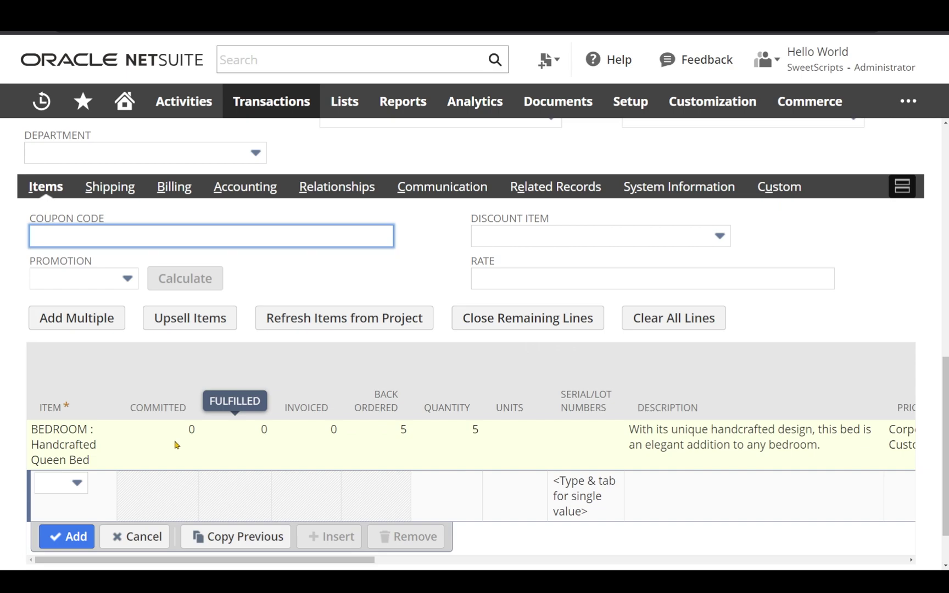
{"action": "left_click", "coordinate": [65, 446]}
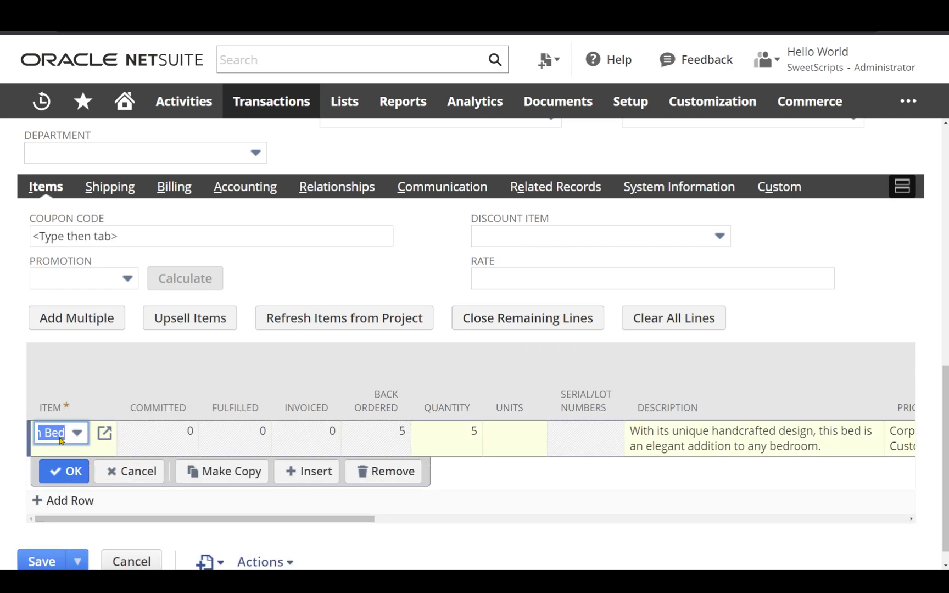
{"action": "left_click", "coordinate": [61, 439]}
{"action": "right_click", "coordinate": [60, 438]}
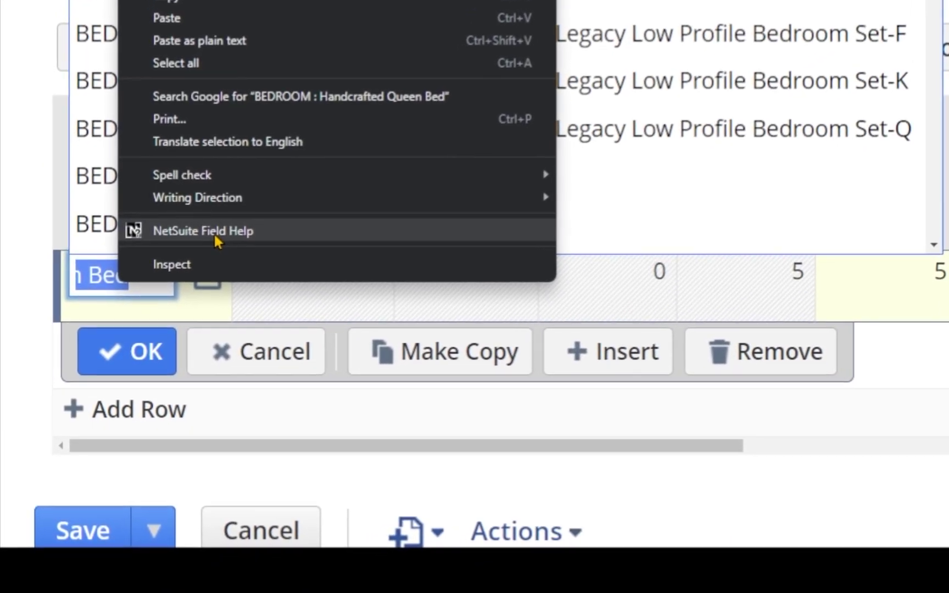
{"action": "left_click", "coordinate": [199, 265]}
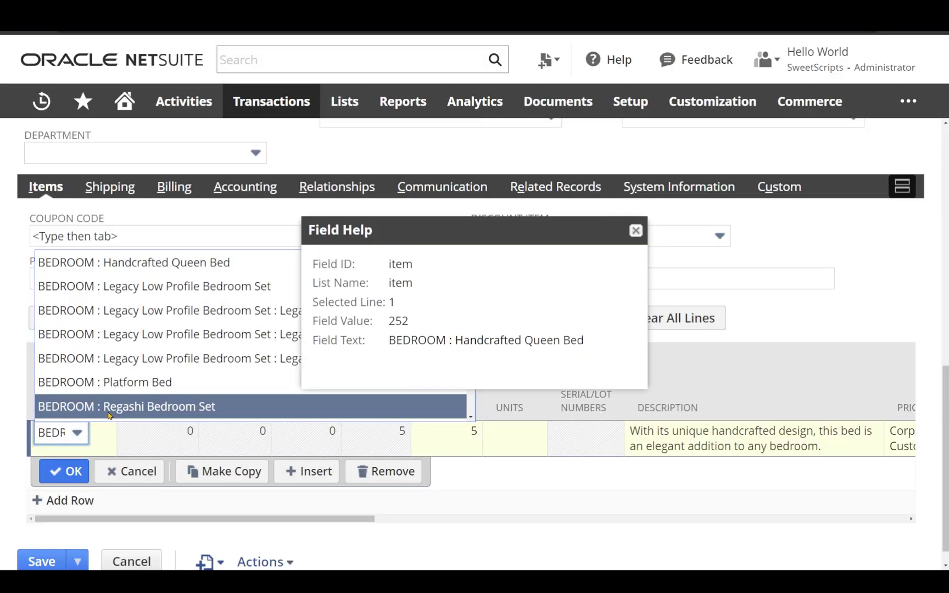
Step: Select the Item help values item, item, 1, 252 and 'BEDROOM : Handcrafted Queen Bed', then close
{"action": "double_click", "coordinate": [406, 265]}
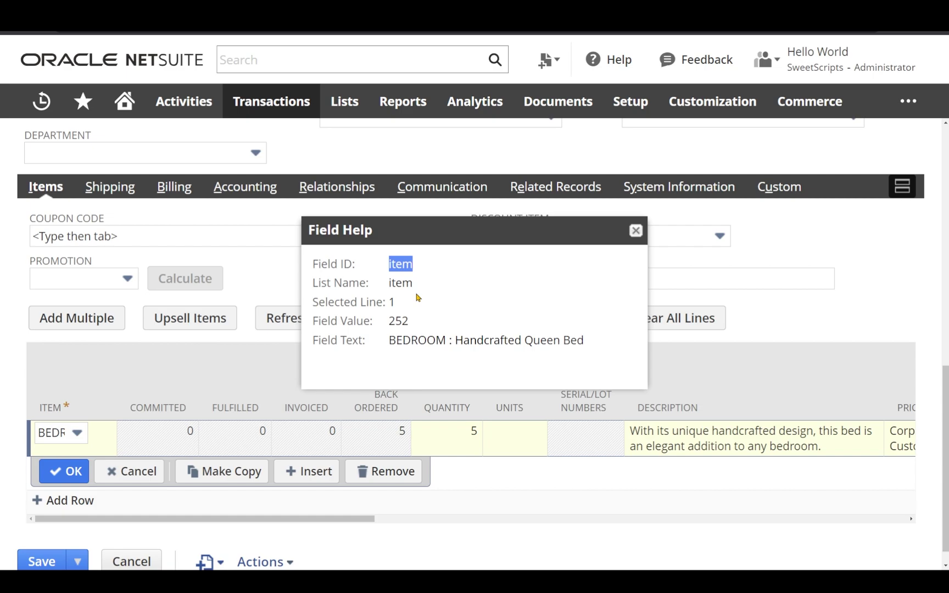
{"action": "left_click", "coordinate": [408, 285]}
{"action": "double_click", "coordinate": [404, 285]}
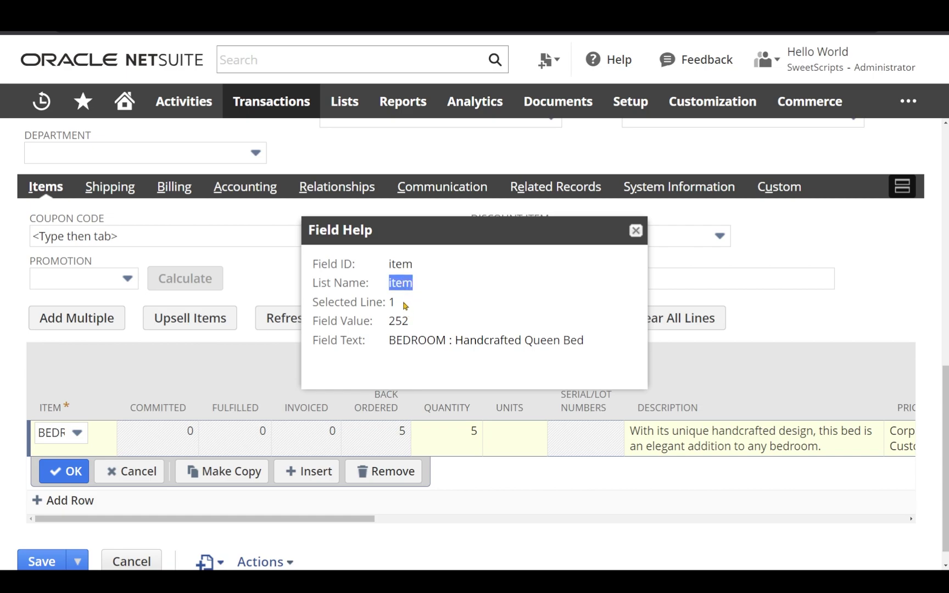
{"action": "double_click", "coordinate": [390, 302]}
{"action": "double_click", "coordinate": [399, 320]}
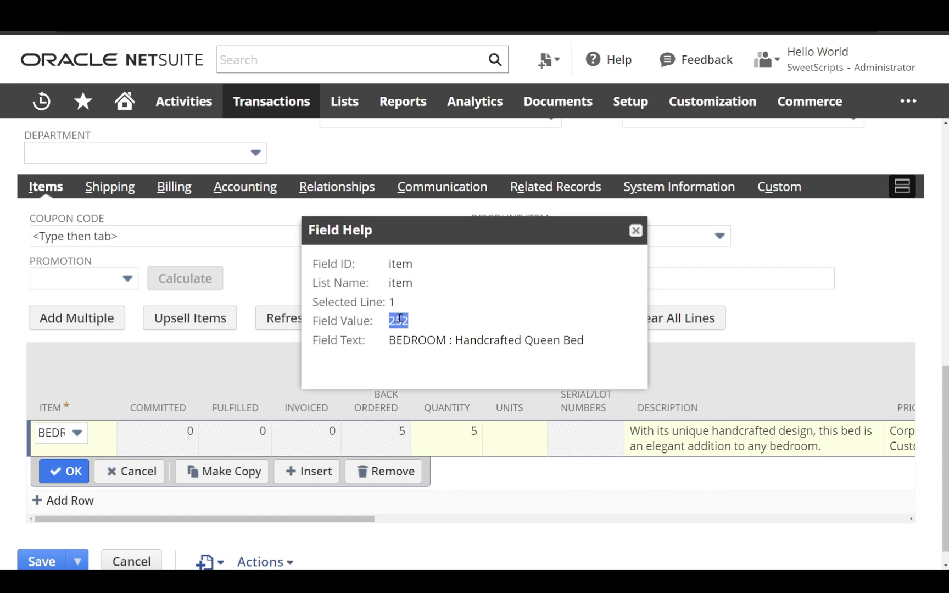
{"action": "left_click_drag", "start_coordinate": [390, 344], "coordinate": [608, 342]}
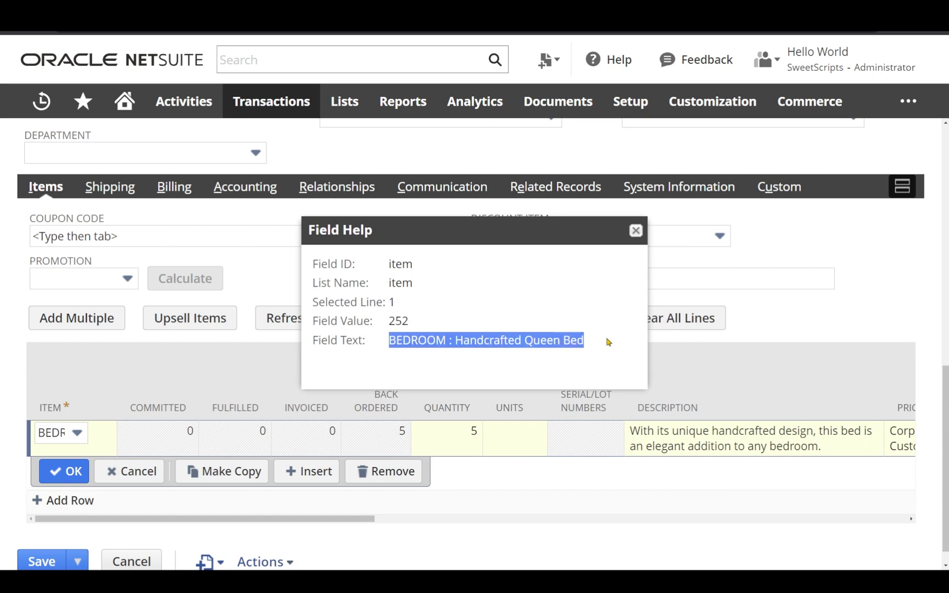
{"action": "left_click", "coordinate": [635, 231]}
Step: Open Field Help for CR TEST INVOICE and select its ID custcol_cr_dp_test_inv
{"action": "left_click_drag", "start_coordinate": [189, 520], "coordinate": [776, 507]}
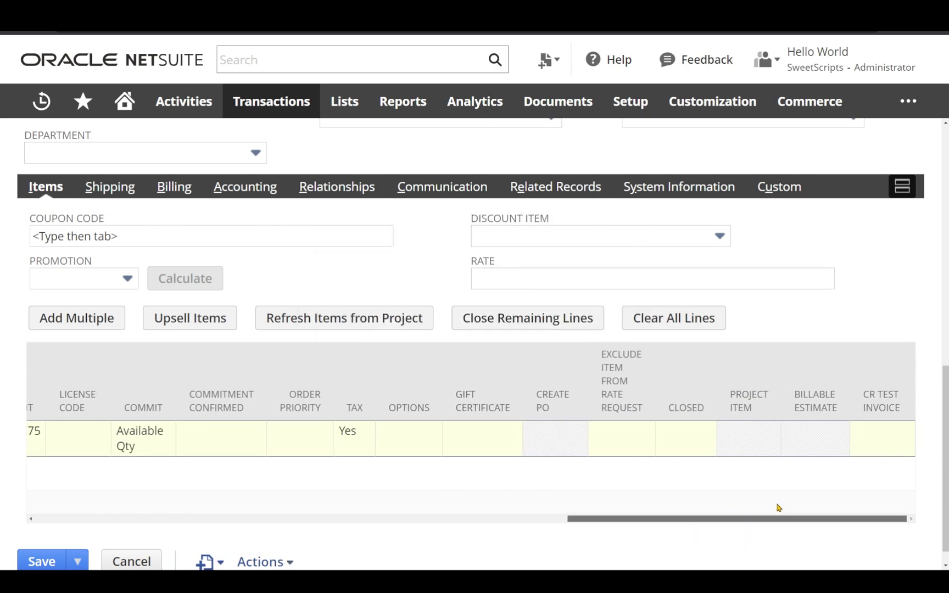
{"action": "left_click", "coordinate": [873, 444]}
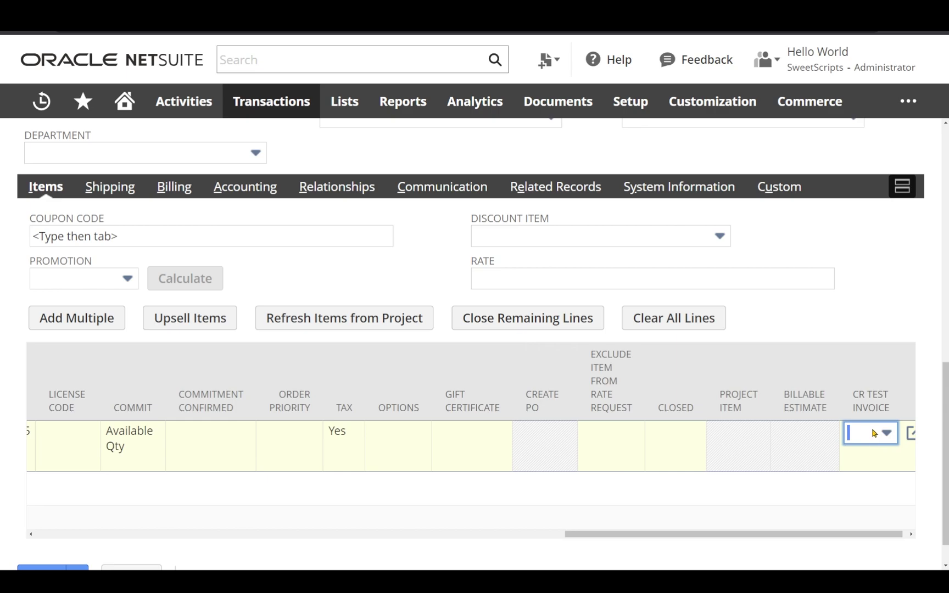
{"action": "left_click", "coordinate": [873, 433]}
{"action": "right_click", "coordinate": [872, 432]}
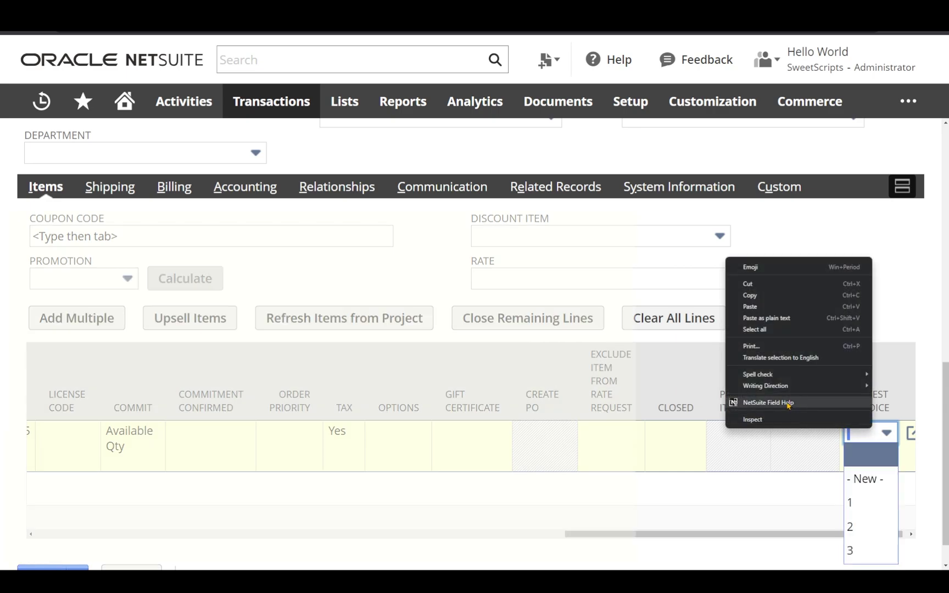
{"action": "left_click", "coordinate": [769, 402]}
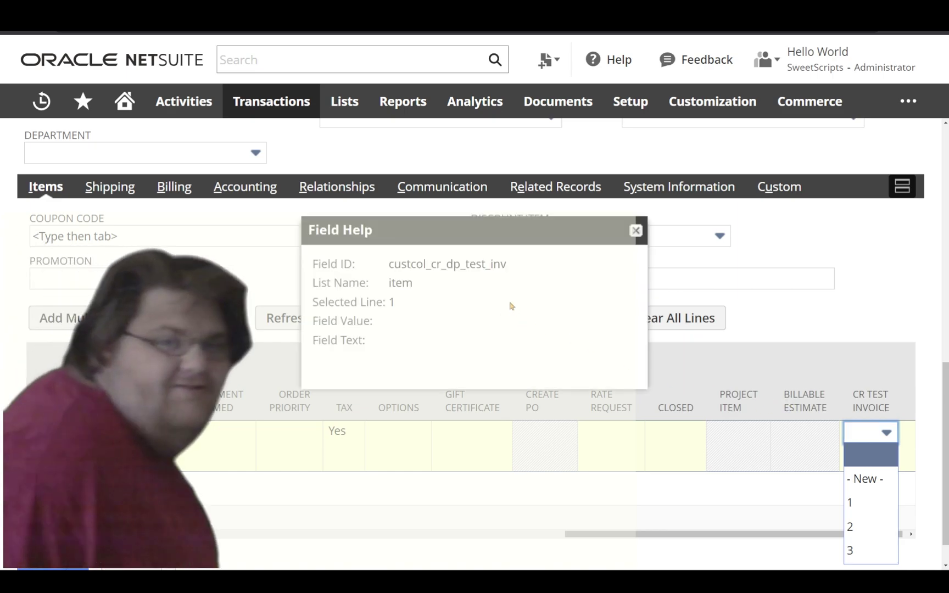
{"action": "double_click", "coordinate": [436, 266]}
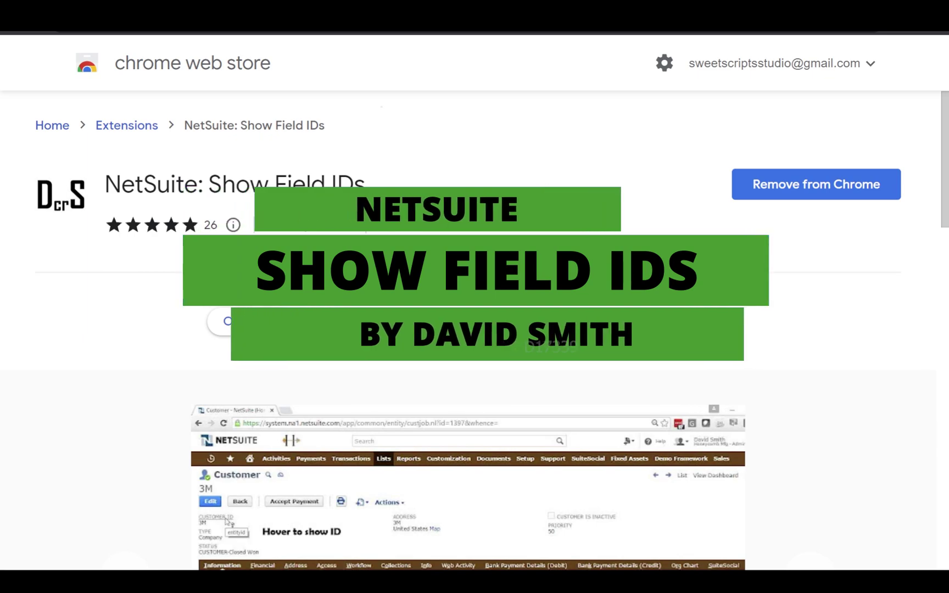
{"action": "left_click_drag", "start_coordinate": [365, 185], "coordinate": [109, 190]}
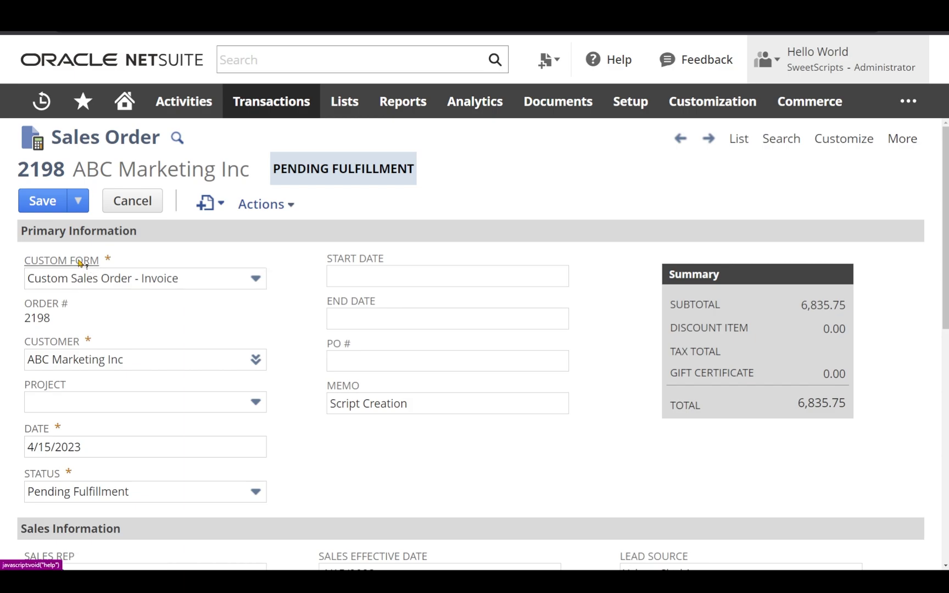
Step: Copy the Custom Form field ID, then scroll down and copy the Ship Date field ID
{"action": "mouse_move", "coordinate": [80, 262]}
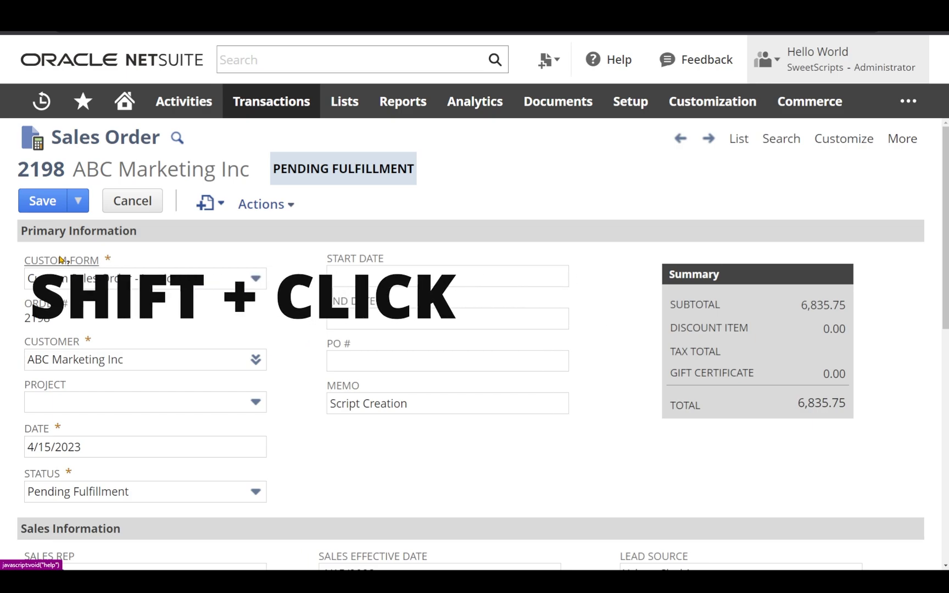
{"action": "left_click", "coordinate": [62, 262], "text": "shift"}
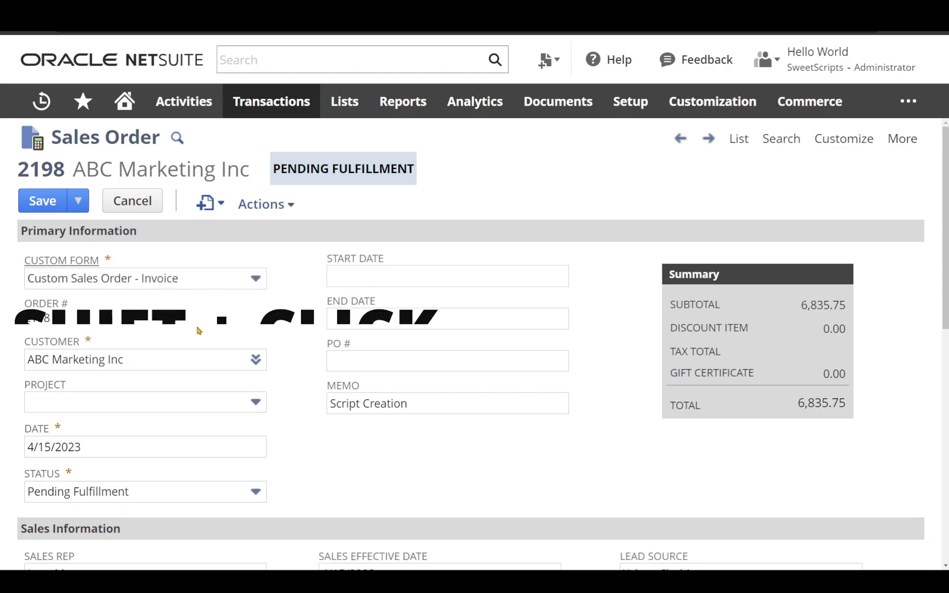
{"action": "scroll", "coordinate": [201, 328], "scroll_direction": "down", "scroll_amount": 4}
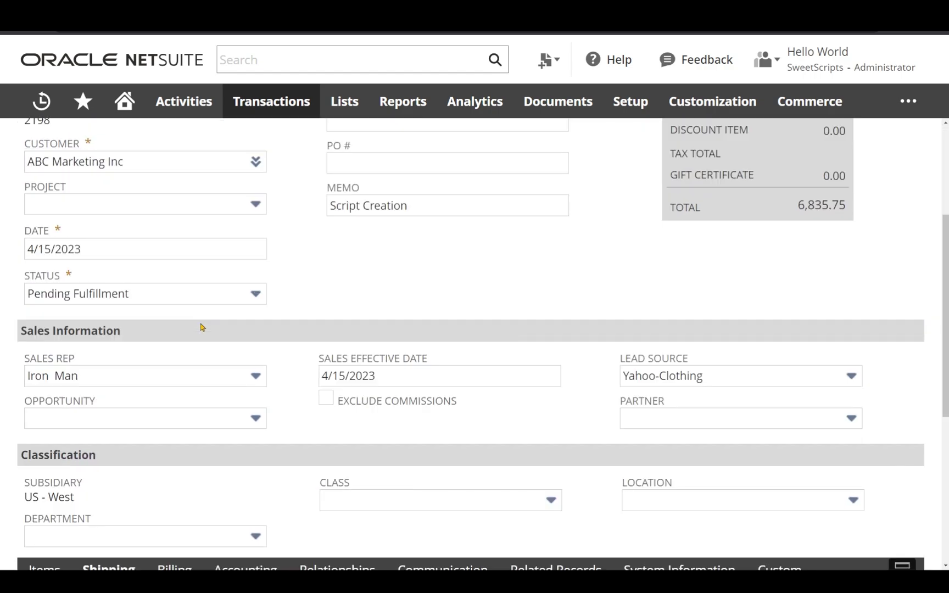
{"action": "scroll", "coordinate": [205, 325], "scroll_direction": "down", "scroll_amount": 4}
{"action": "scroll", "coordinate": [198, 368], "scroll_direction": "down", "scroll_amount": 3}
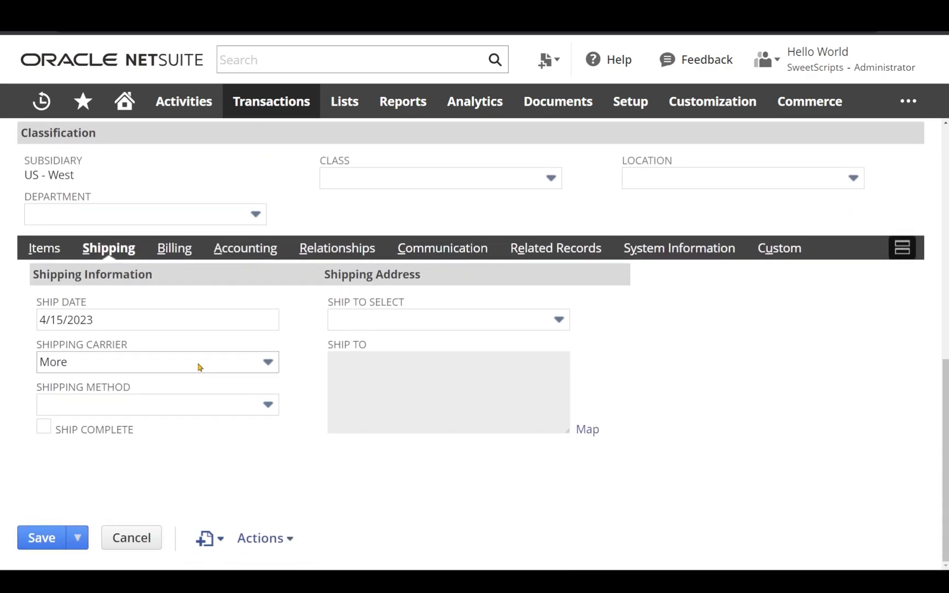
{"action": "left_click", "coordinate": [61, 302]}
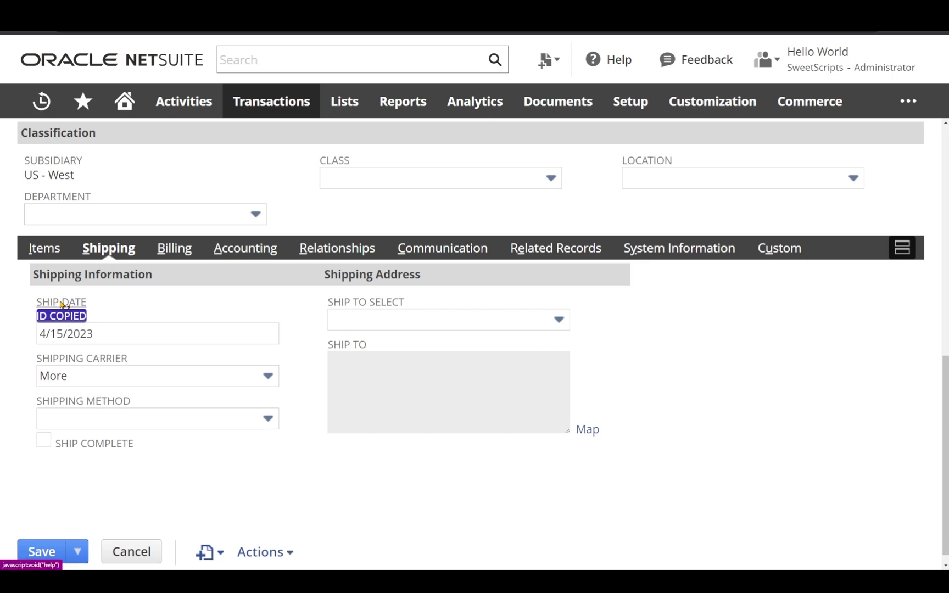
Step: Return to the Items subtab and scroll back to the top of the order
{"action": "left_click", "coordinate": [47, 257]}
{"action": "scroll", "coordinate": [293, 252], "scroll_direction": "up", "scroll_amount": 8}
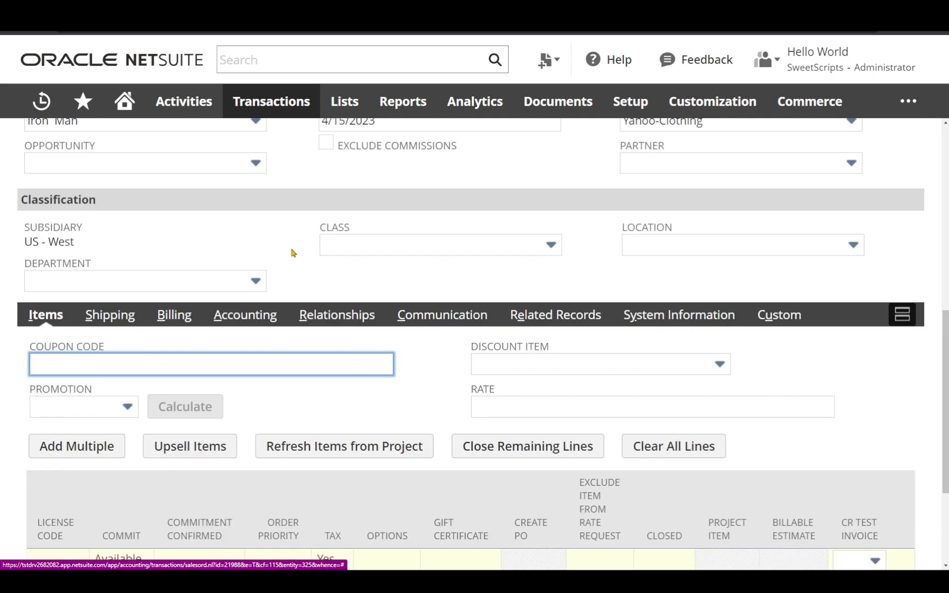
{"action": "scroll", "coordinate": [317, 291], "scroll_direction": "up", "scroll_amount": 2}
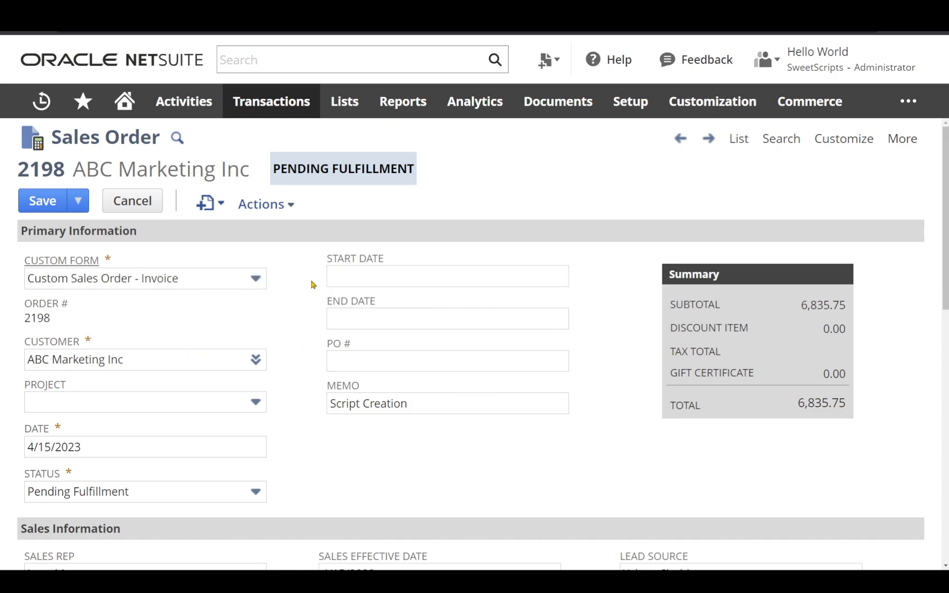
Step: Jump to the Ship Date field by searching its ID shipdate
{"action": "key", "text": "ctrl+shift+f"}
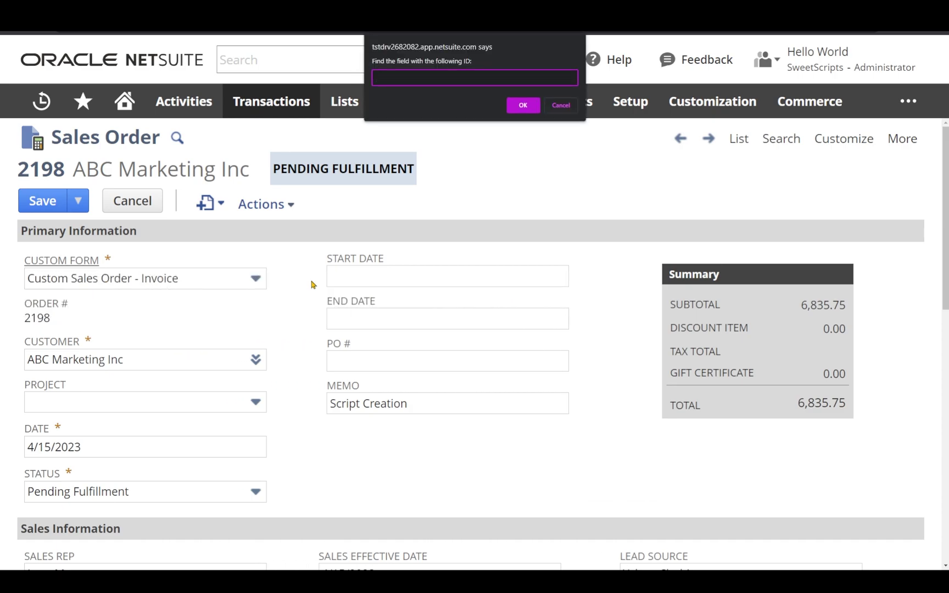
{"action": "type", "text": "shipdate"}
{"action": "left_click", "coordinate": [522, 106]}
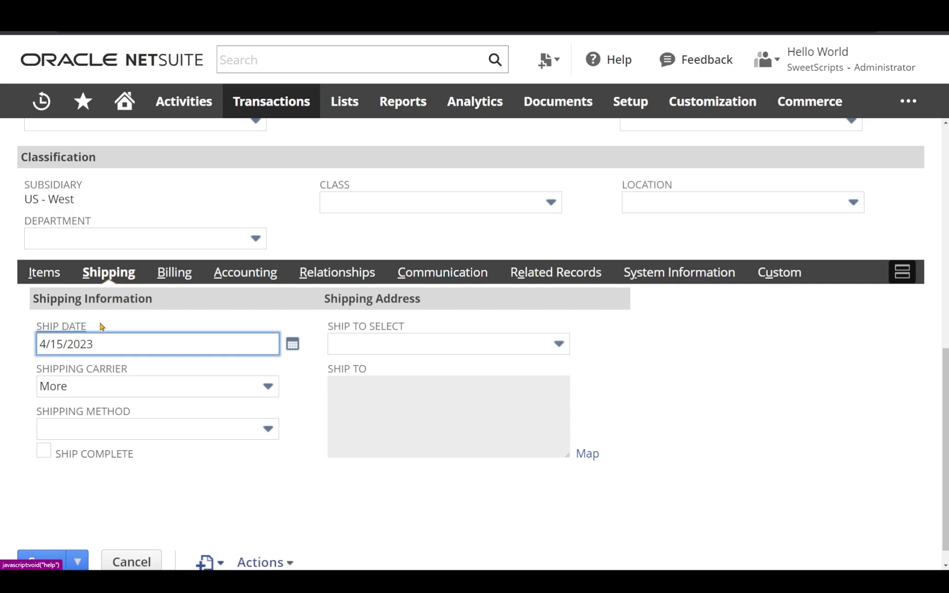
Step: Copy the TEST custom field's ID custbody1 from the Custom subtab
{"action": "left_click", "coordinate": [783, 274]}
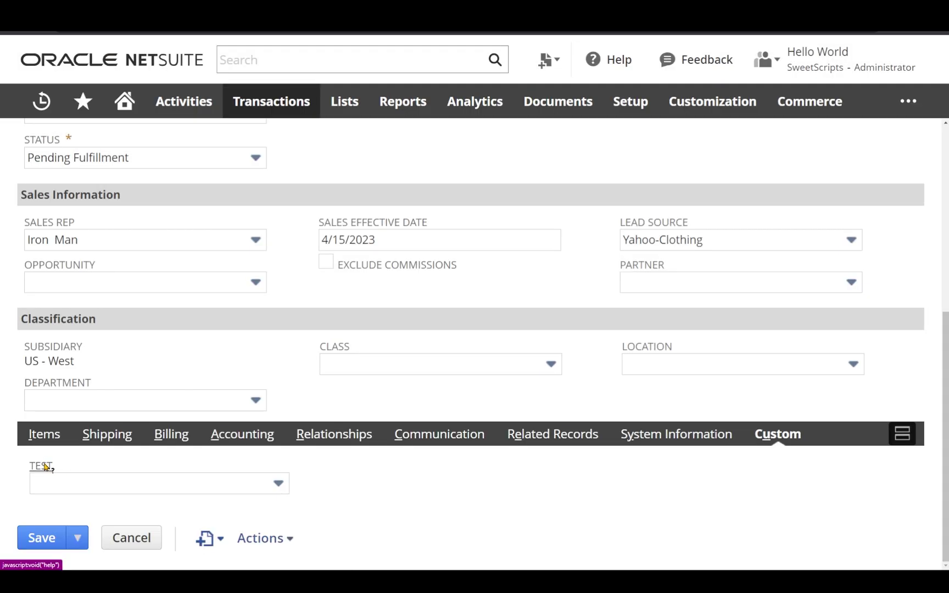
{"action": "mouse_move", "coordinate": [44, 469]}
{"action": "left_click", "coordinate": [44, 467]}
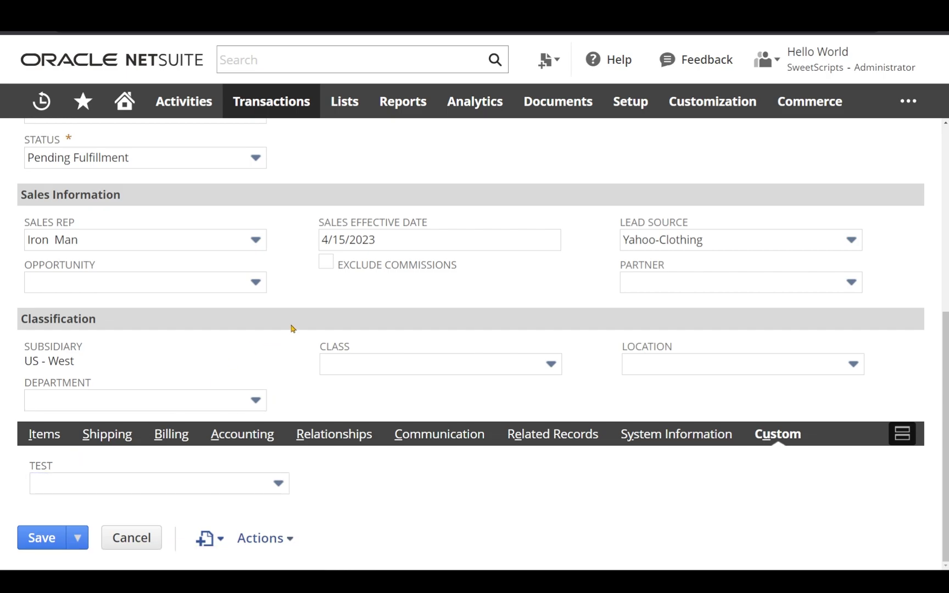
Step: Paste custbody1 into the find-field prompt, dismiss it, and go back to Items
{"action": "key", "text": "ctrl+shift+f"}
{"action": "key", "text": "ctrl+v"}
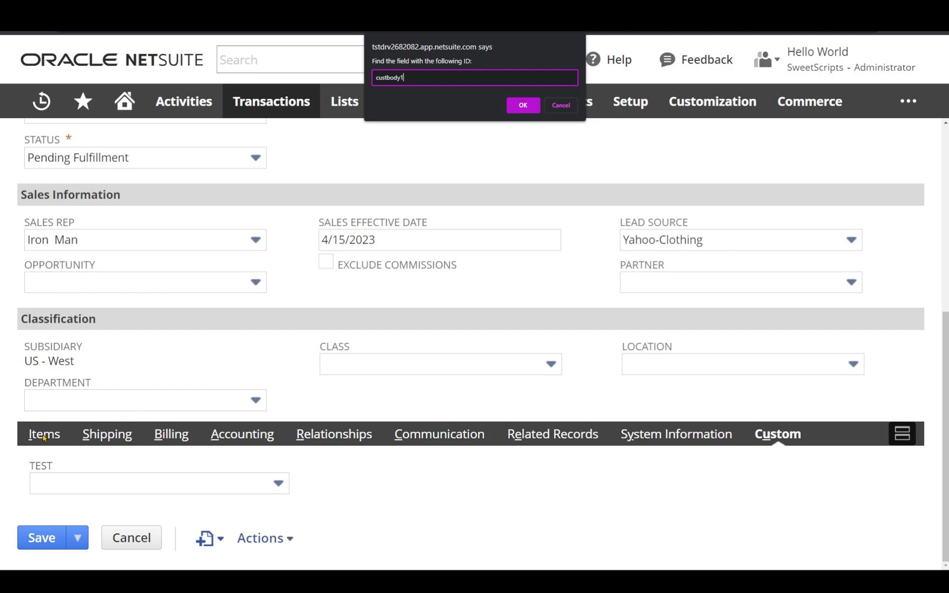
{"action": "left_click", "coordinate": [560, 107]}
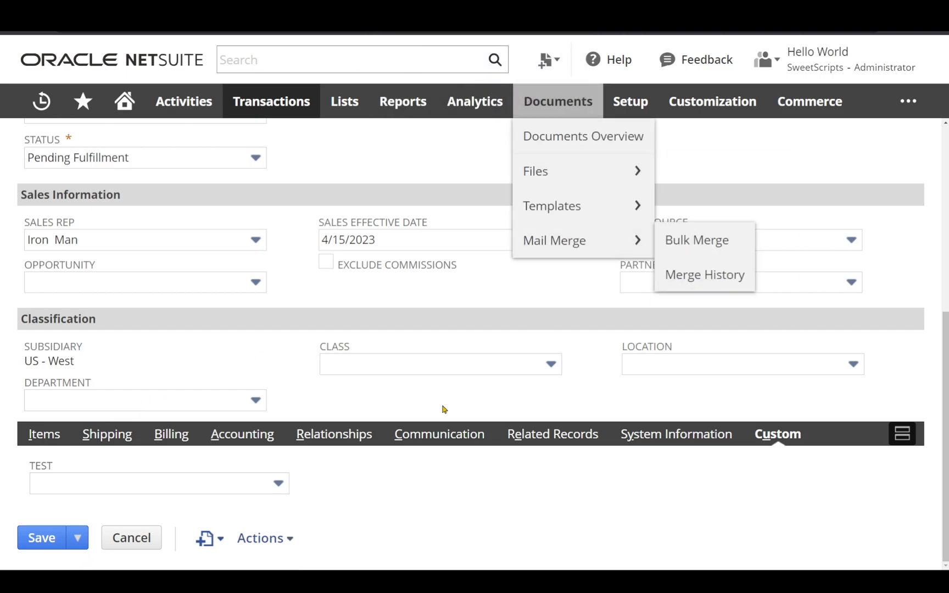
{"action": "left_click", "coordinate": [47, 434]}
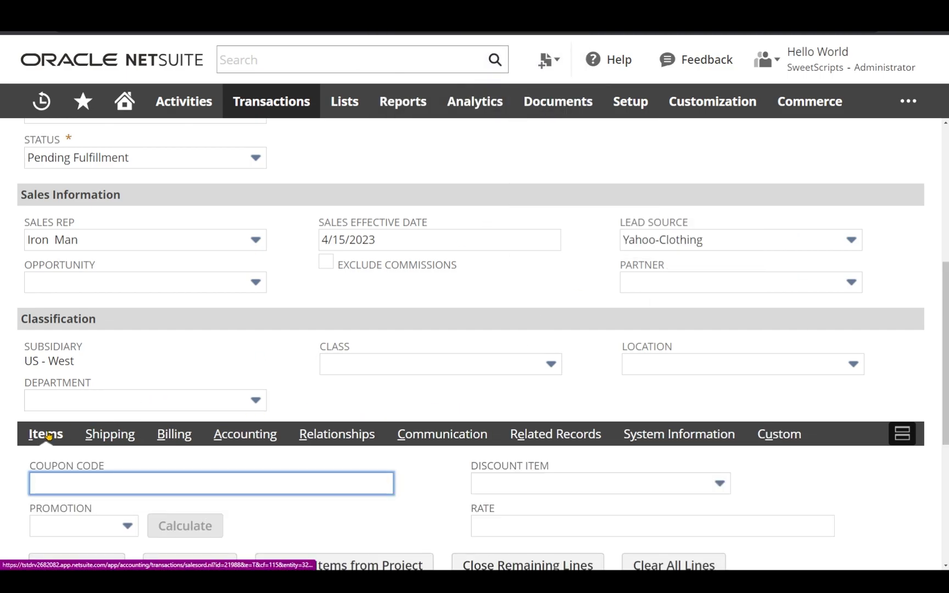
{"action": "scroll", "coordinate": [292, 315], "scroll_direction": "up", "scroll_amount": 5}
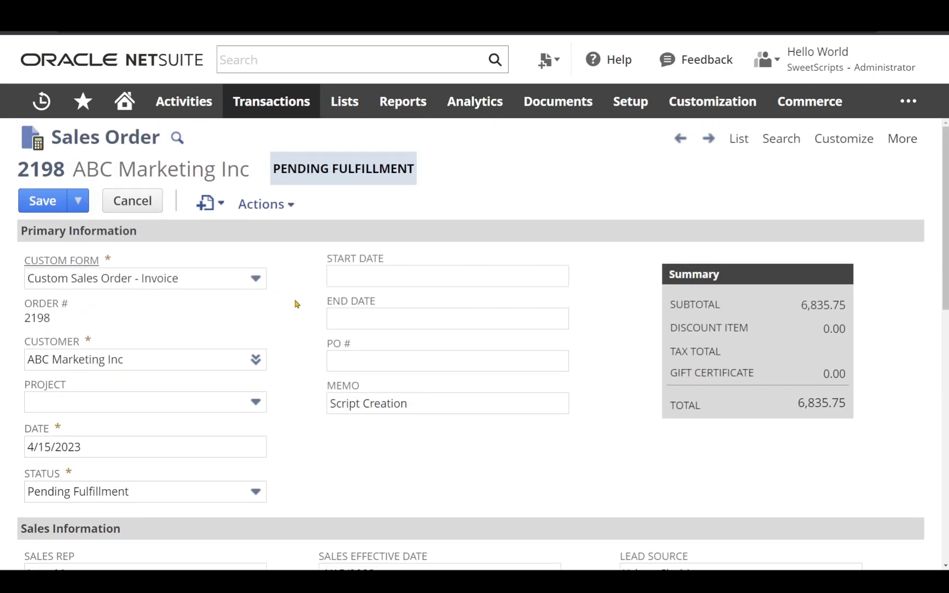
Step: Jump to the TEST field by searching the pasted ID custbody1
{"action": "key", "text": "ctrl+shift+f"}
{"action": "key", "text": "ctrl+v"}
{"action": "left_click", "coordinate": [520, 108]}
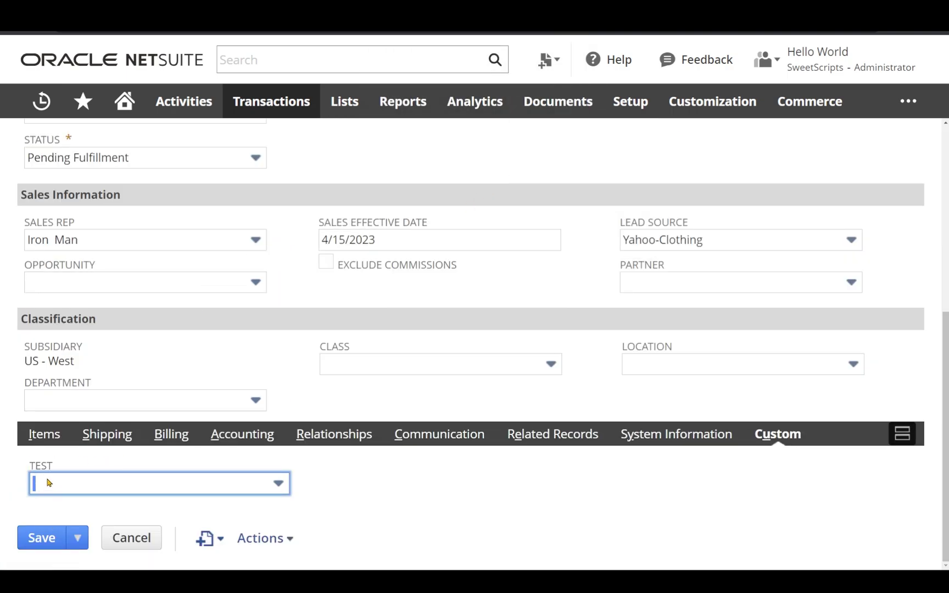
{"action": "scroll", "coordinate": [301, 383], "scroll_direction": "up", "scroll_amount": 5}
{"action": "left_click_drag", "start_coordinate": [377, 353], "coordinate": [325, 349]}
{"action": "left_click", "coordinate": [331, 457]}
{"action": "left_click", "coordinate": [331, 447]}
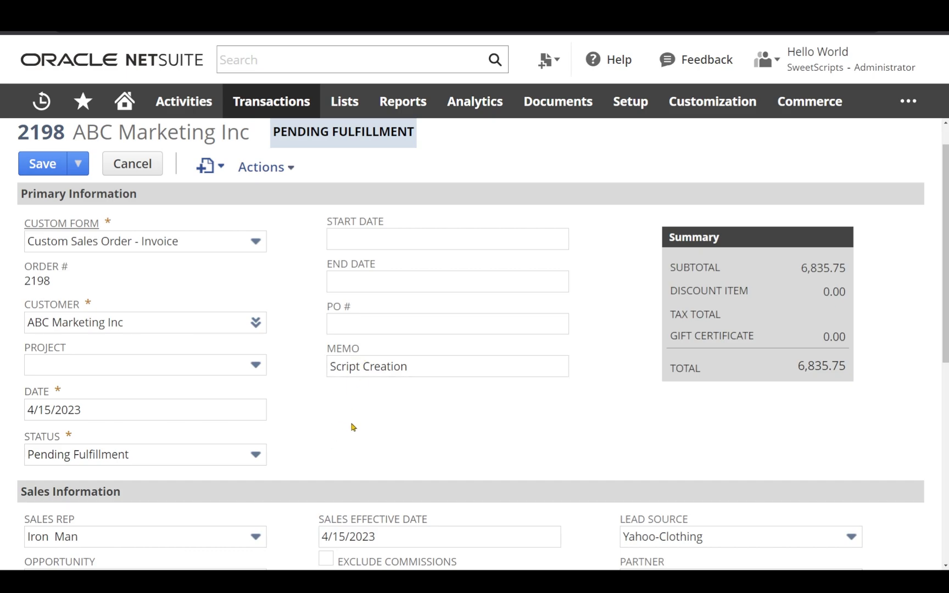
{"action": "scroll", "coordinate": [351, 427], "scroll_direction": "down", "scroll_amount": 5}
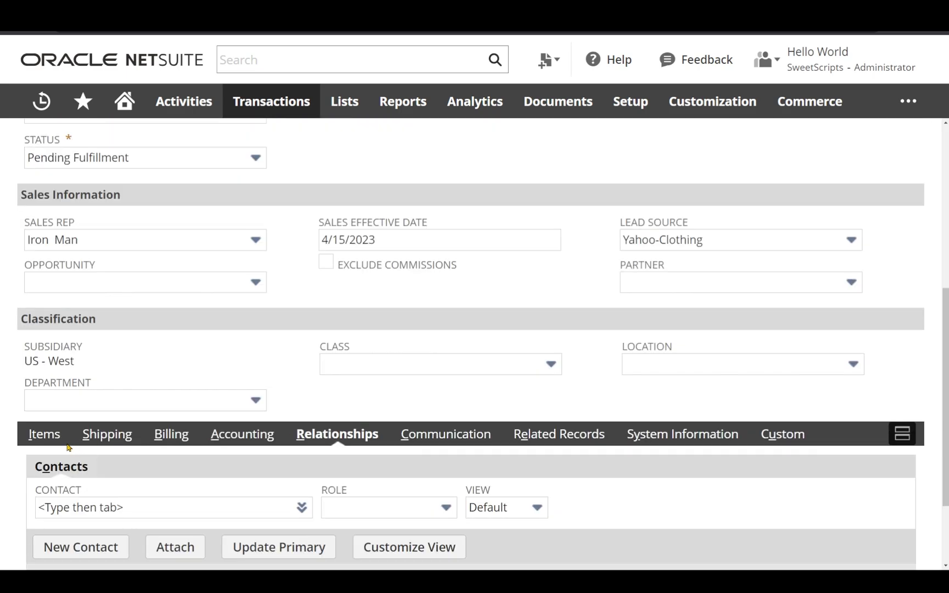
Step: Locate the Items sublist's CR TEST INVOICE column by searching custcol_cr_test_inv
{"action": "left_click", "coordinate": [48, 438]}
{"action": "scroll", "coordinate": [280, 401], "scroll_direction": "down", "scroll_amount": 5}
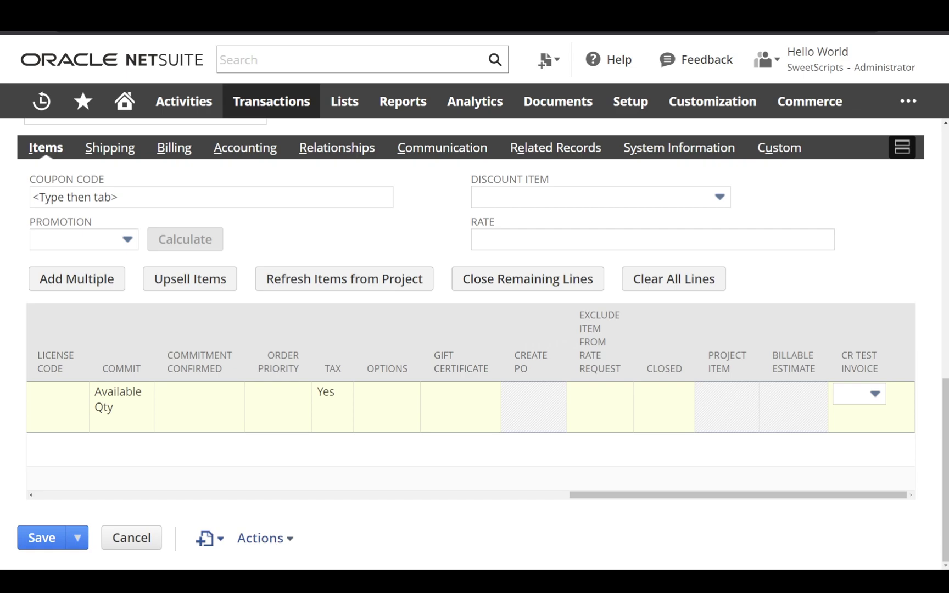
{"action": "scroll", "coordinate": [321, 411], "scroll_direction": "up", "scroll_amount": 3}
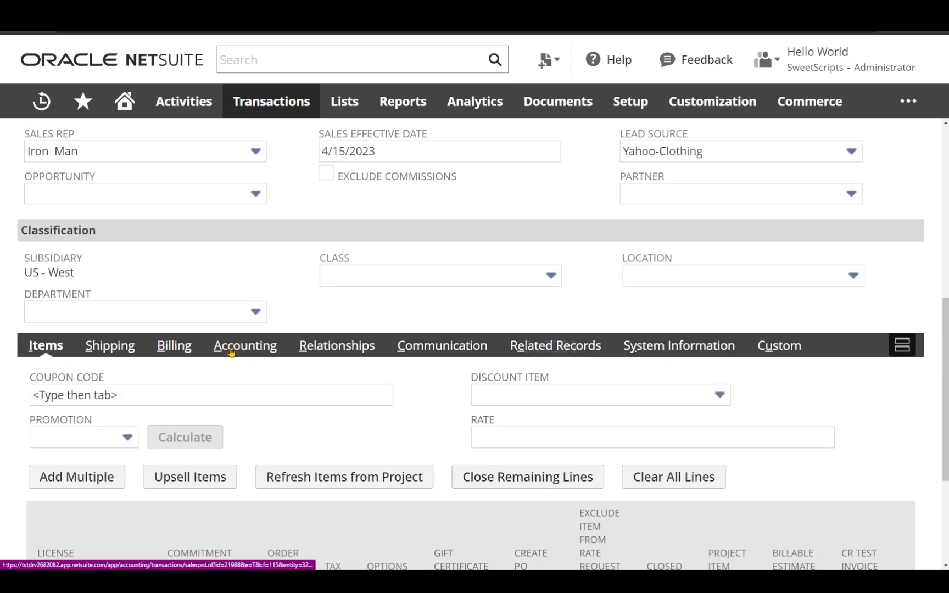
{"action": "left_click", "coordinate": [230, 347]}
{"action": "scroll", "coordinate": [294, 322], "scroll_direction": "up", "scroll_amount": 6}
{"action": "scroll", "coordinate": [294, 321], "scroll_direction": "up", "scroll_amount": 2}
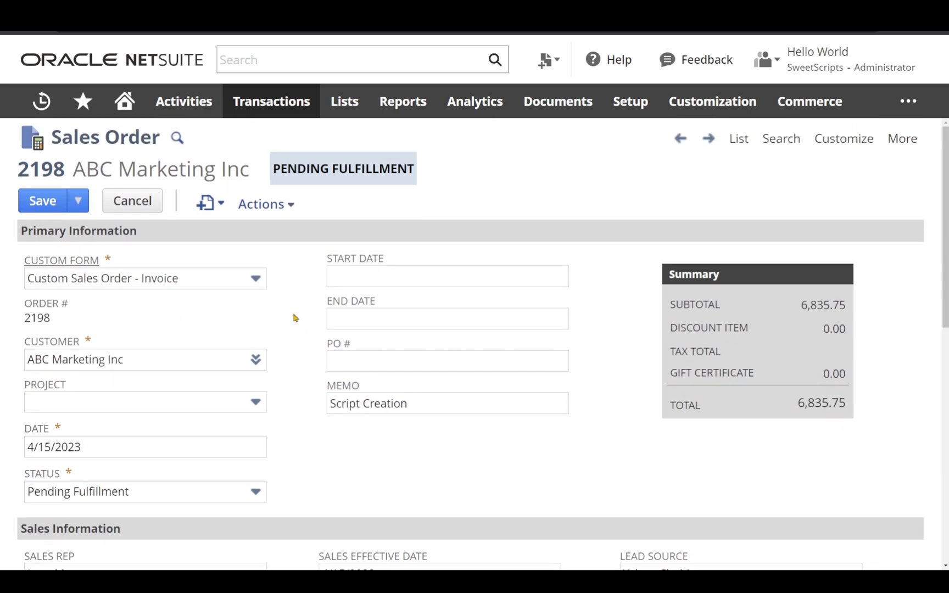
{"action": "key", "text": "ctrl+shift+f"}
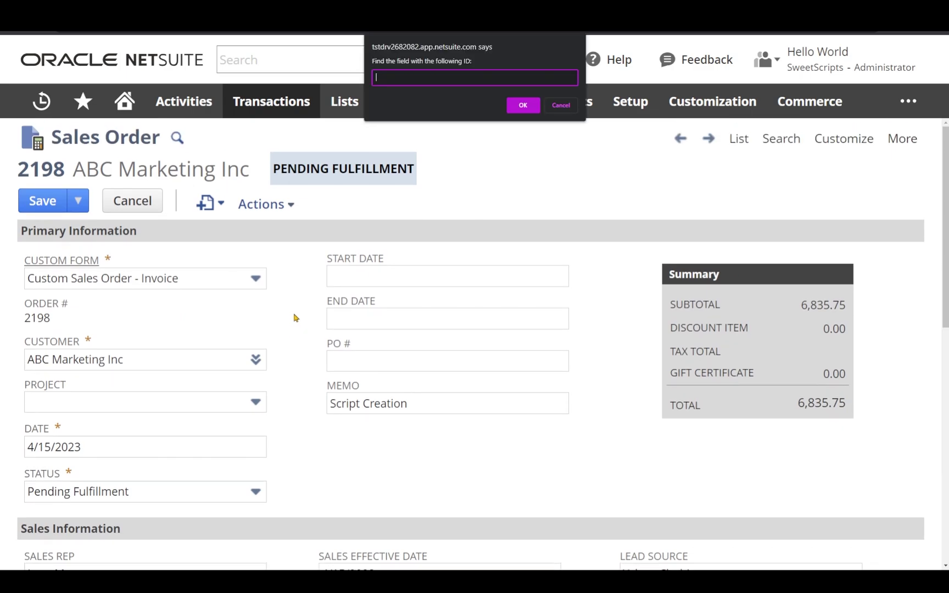
{"action": "key", "text": "ctrl+v"}
{"action": "left_click", "coordinate": [522, 105]}
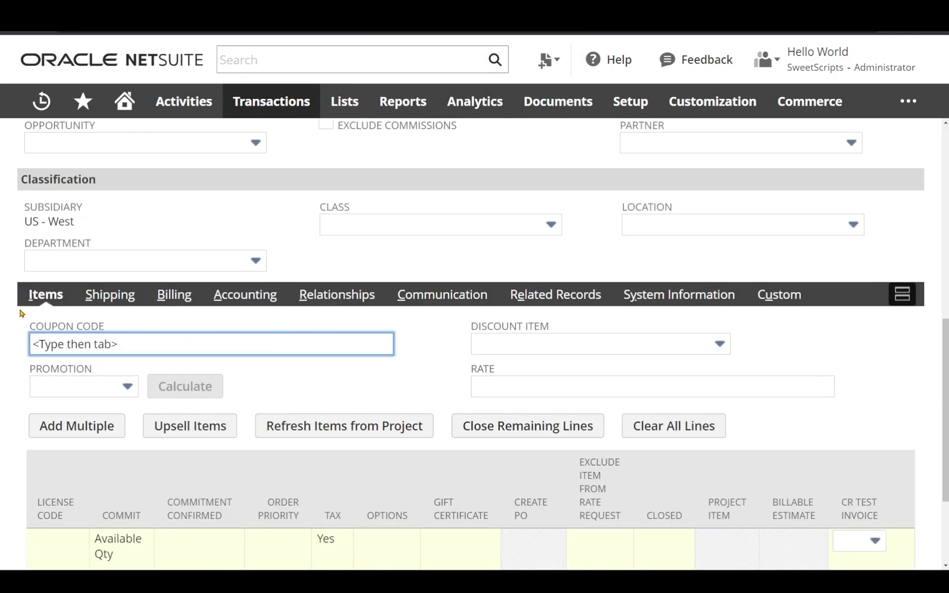
{"action": "scroll", "coordinate": [50, 299], "scroll_direction": "down", "scroll_amount": 1}
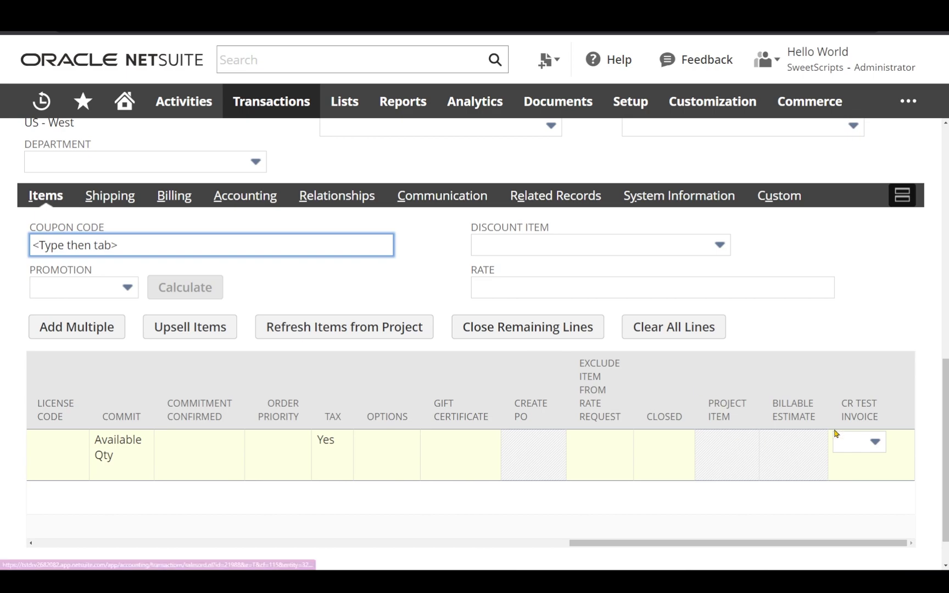
{"action": "left_click", "coordinate": [881, 299]}
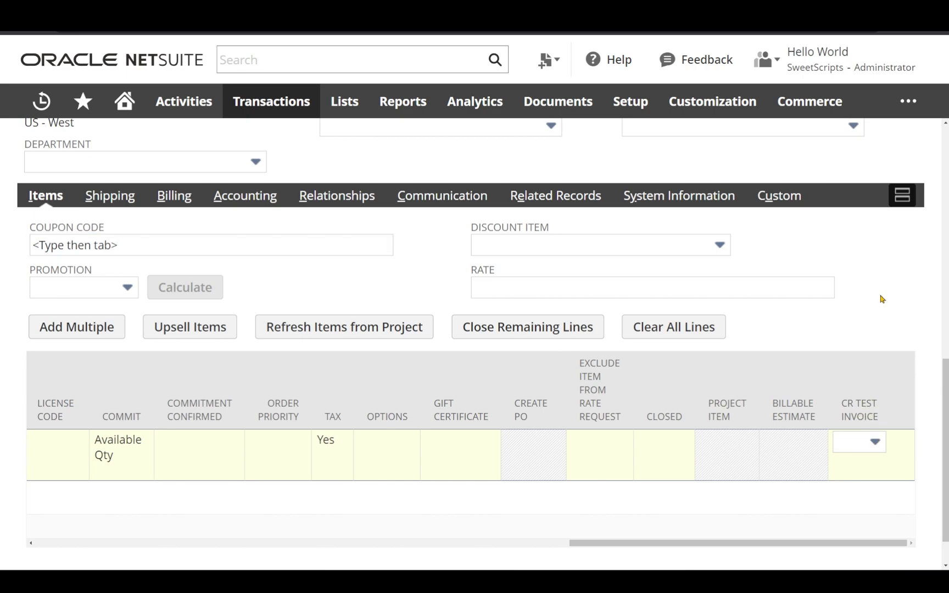